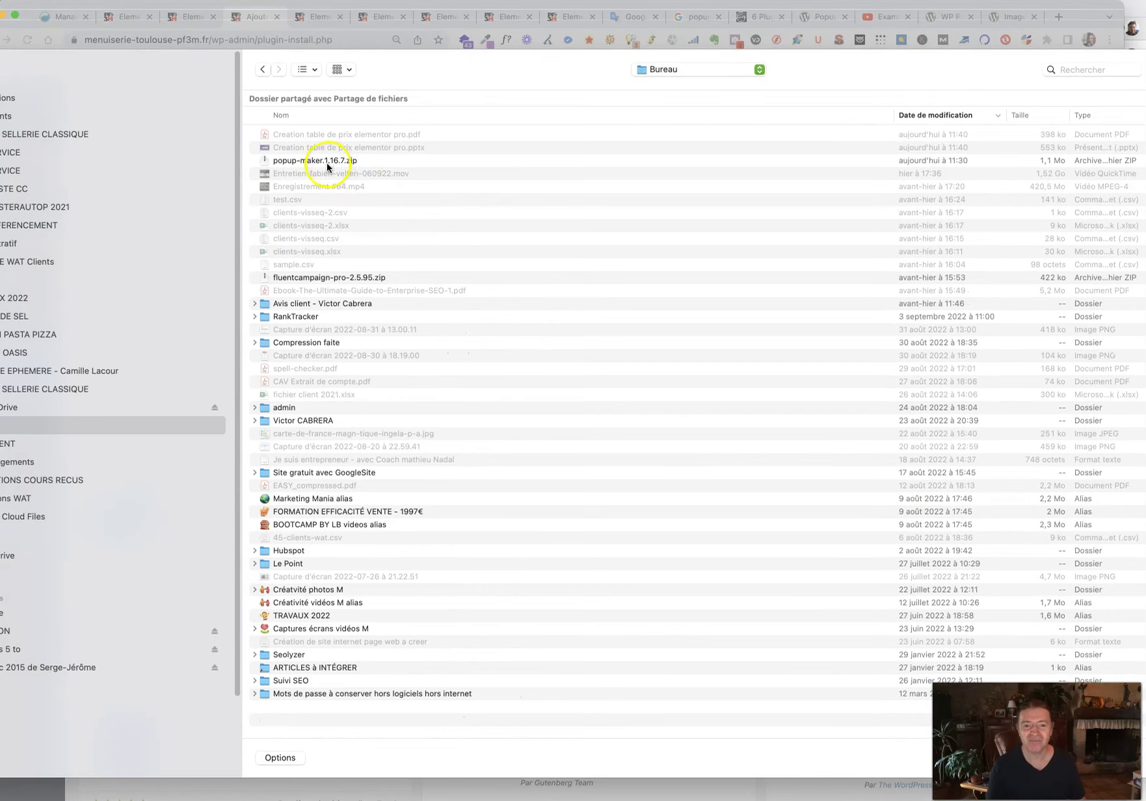
Choose popup-maker.1.16.7.zip from the Bureau folder as the plugin archive and install it on the site.
click(323, 160)
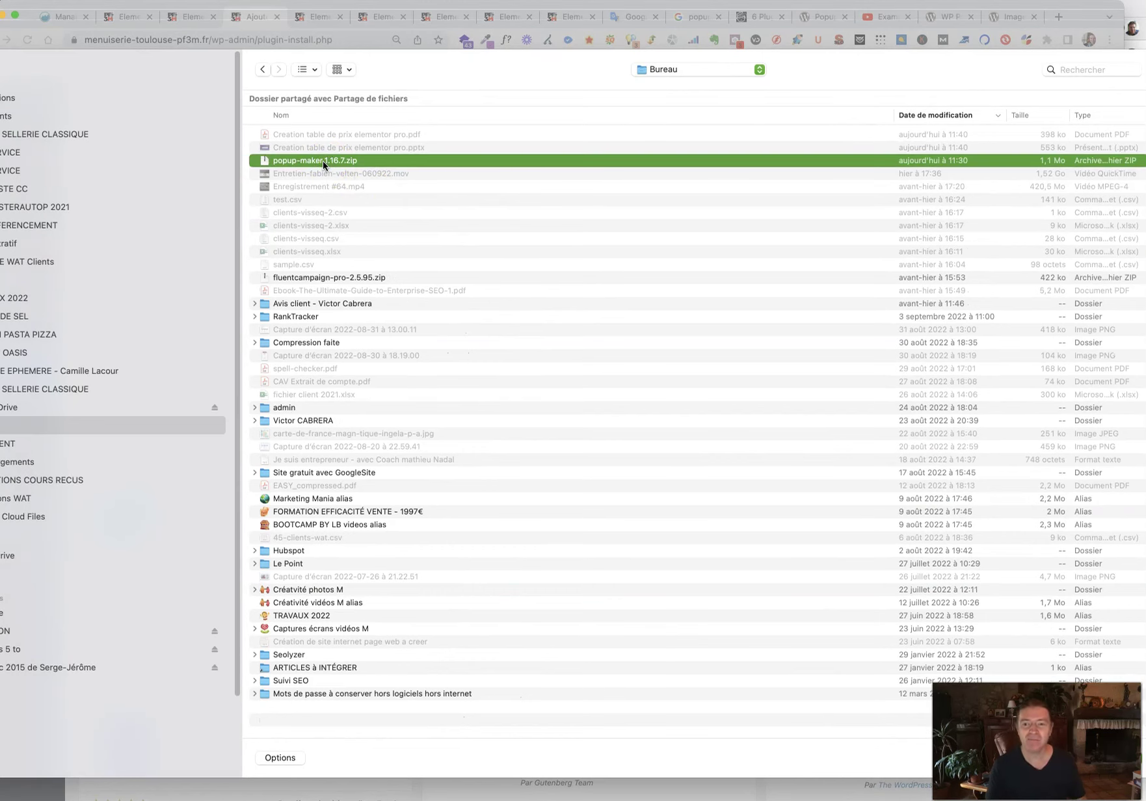
double_click(322, 160)
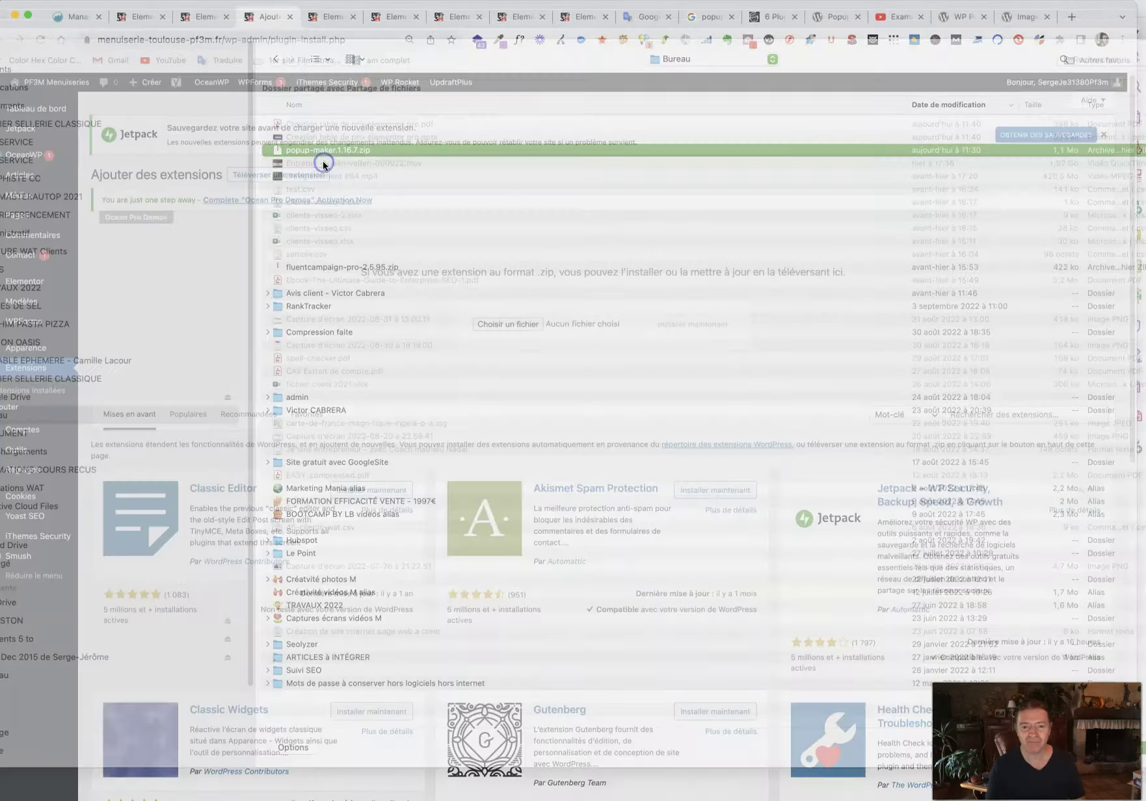
click(707, 322)
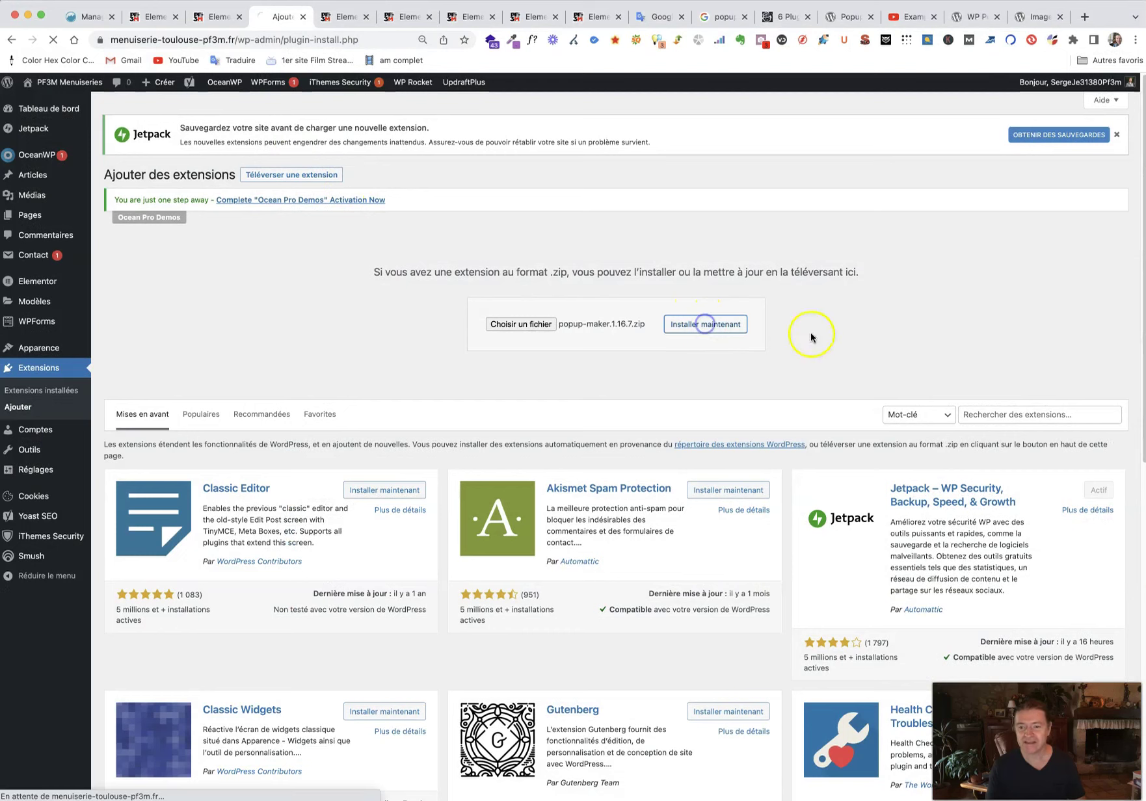
Examine the Popup Maker plugin page's description, version details and ratings, closing the Image PopUp and WP Popup Banners pages.
click(1032, 18)
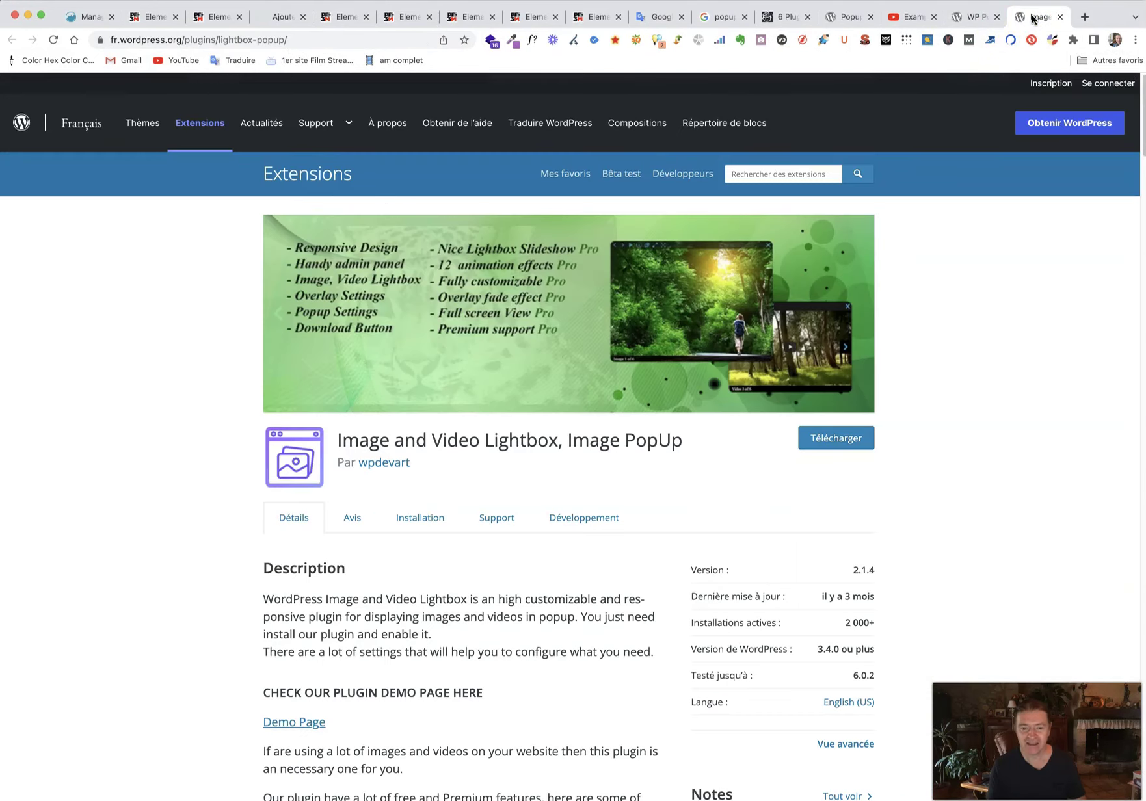
click(1059, 18)
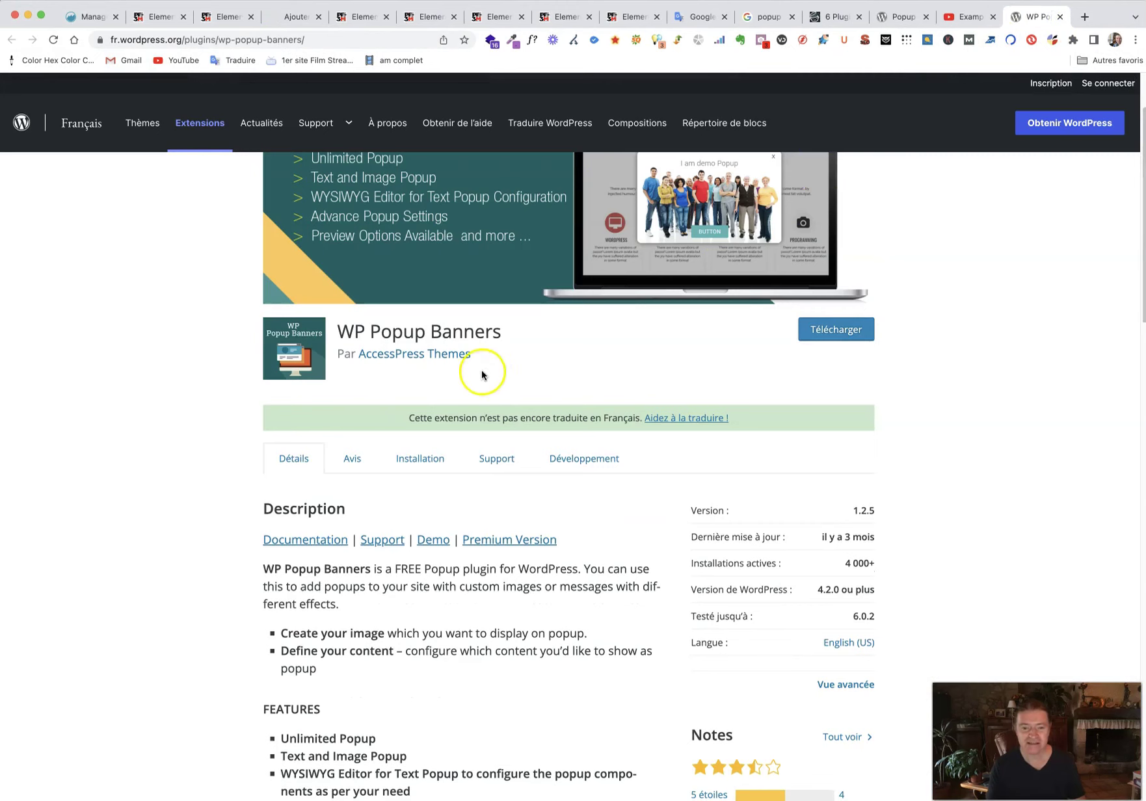
click(903, 18)
scroll(869, 445, up, 10)
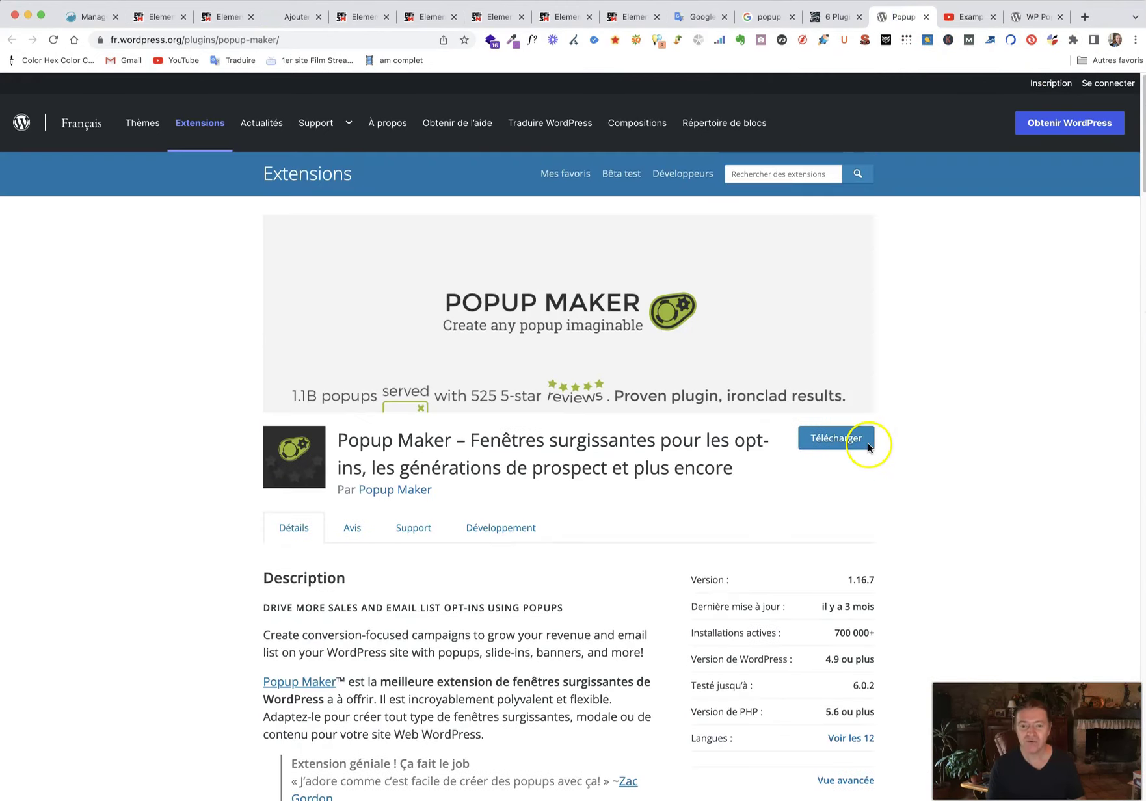
scroll(910, 463, down, 2)
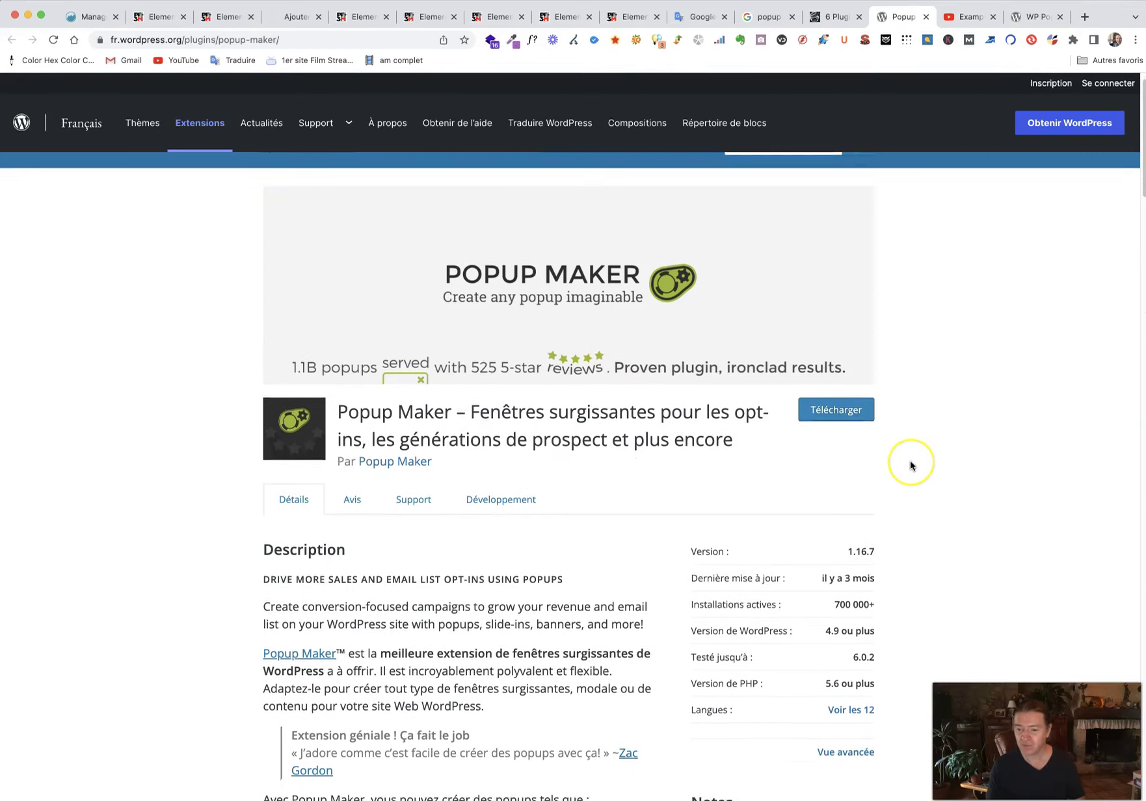
click(1059, 16)
scroll(961, 468, down, 3)
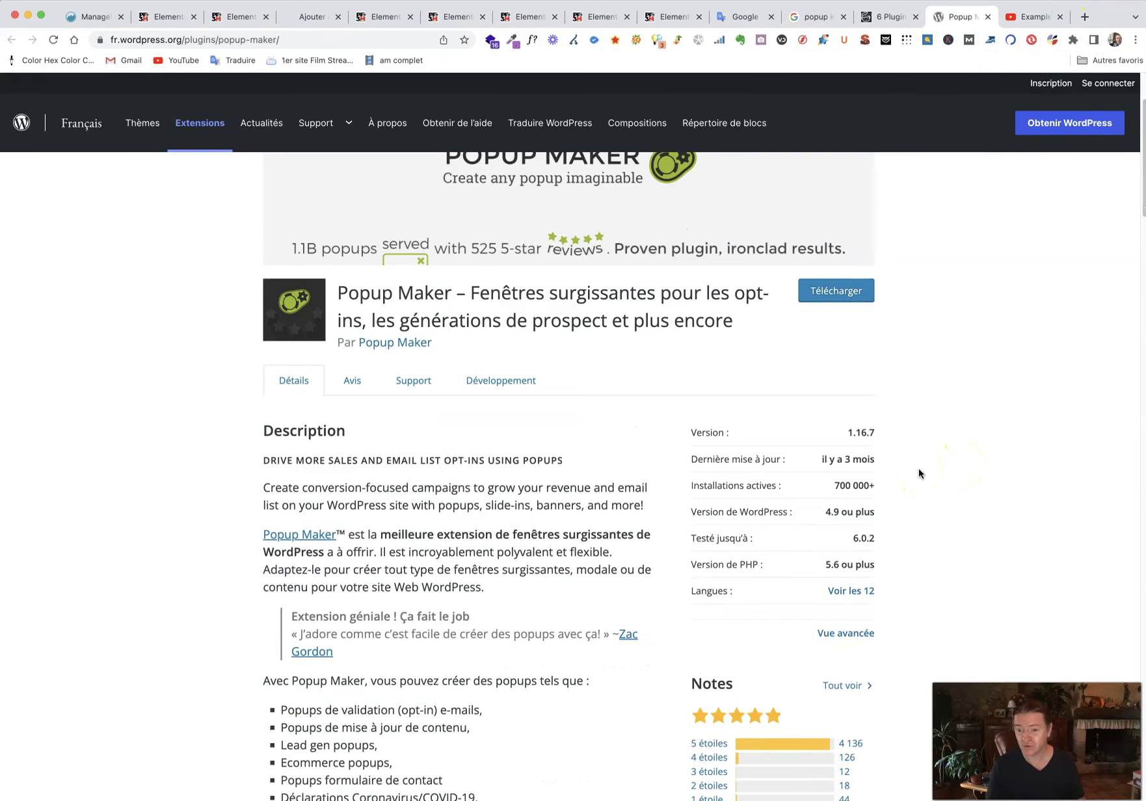
scroll(919, 473, down, 1)
scroll(919, 473, down, 5)
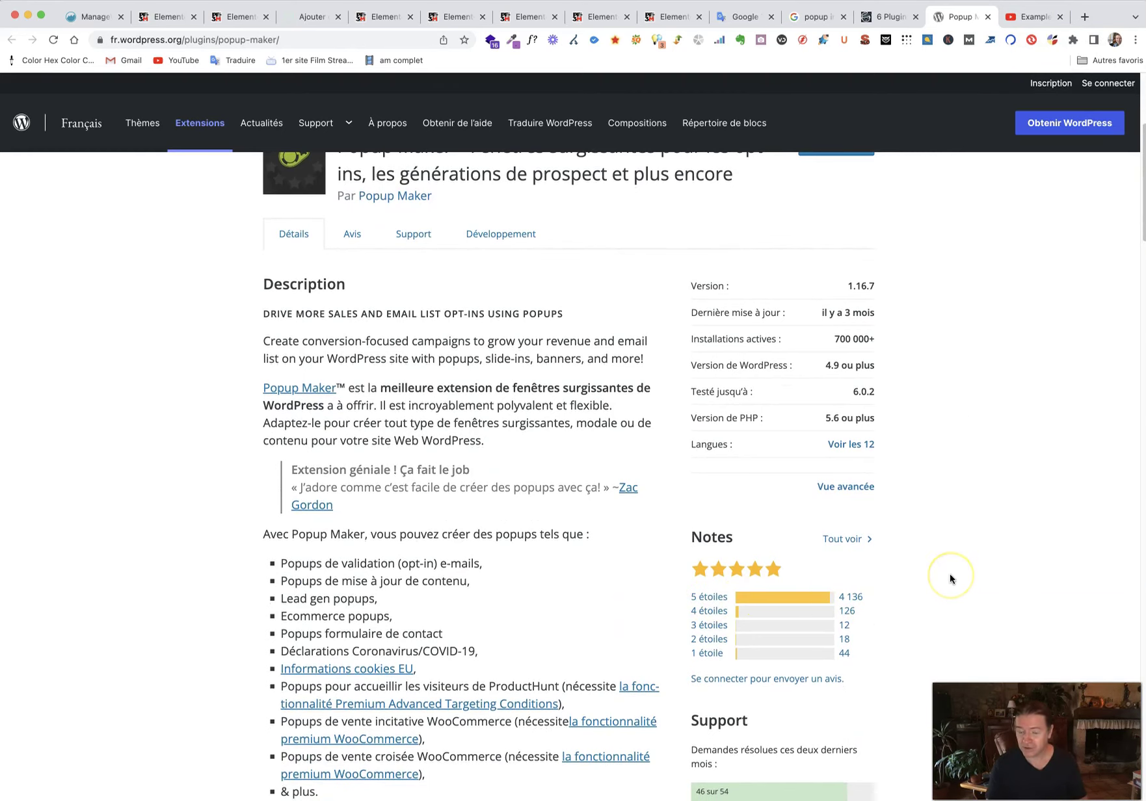
scroll(950, 579, up, 5)
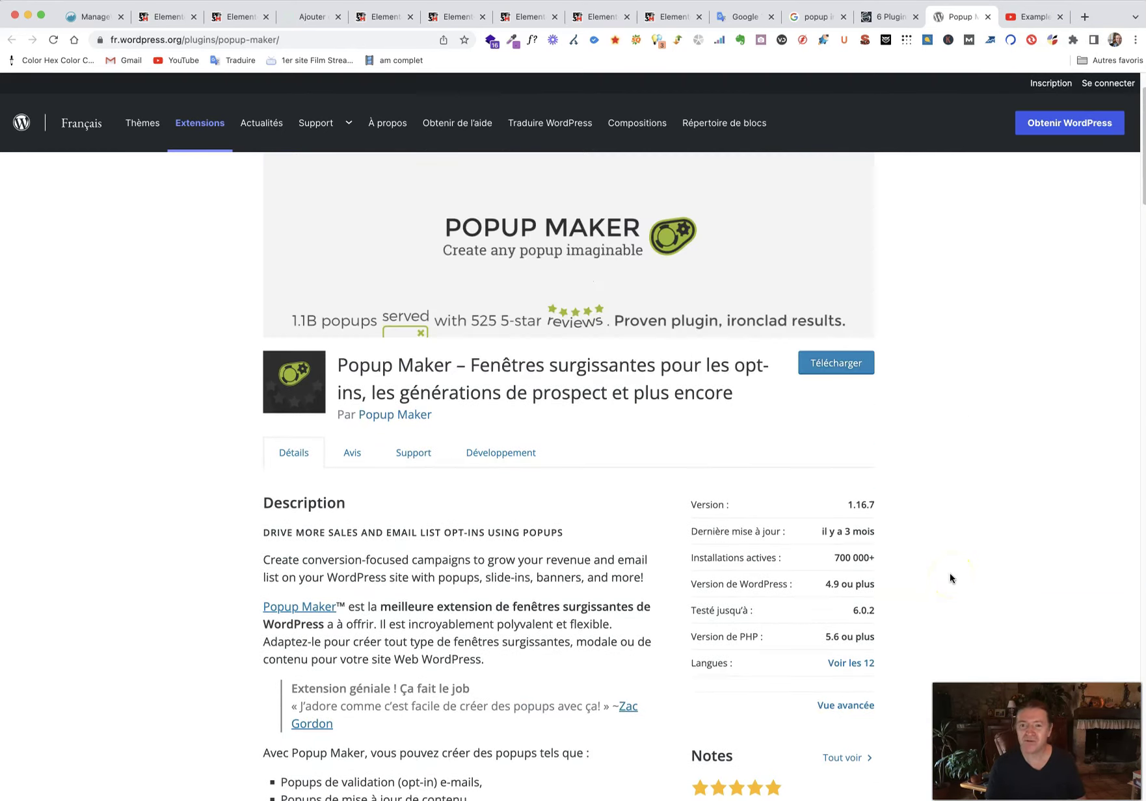
Return to the plugin installation page and activate the Popup Maker plugin.
click(308, 18)
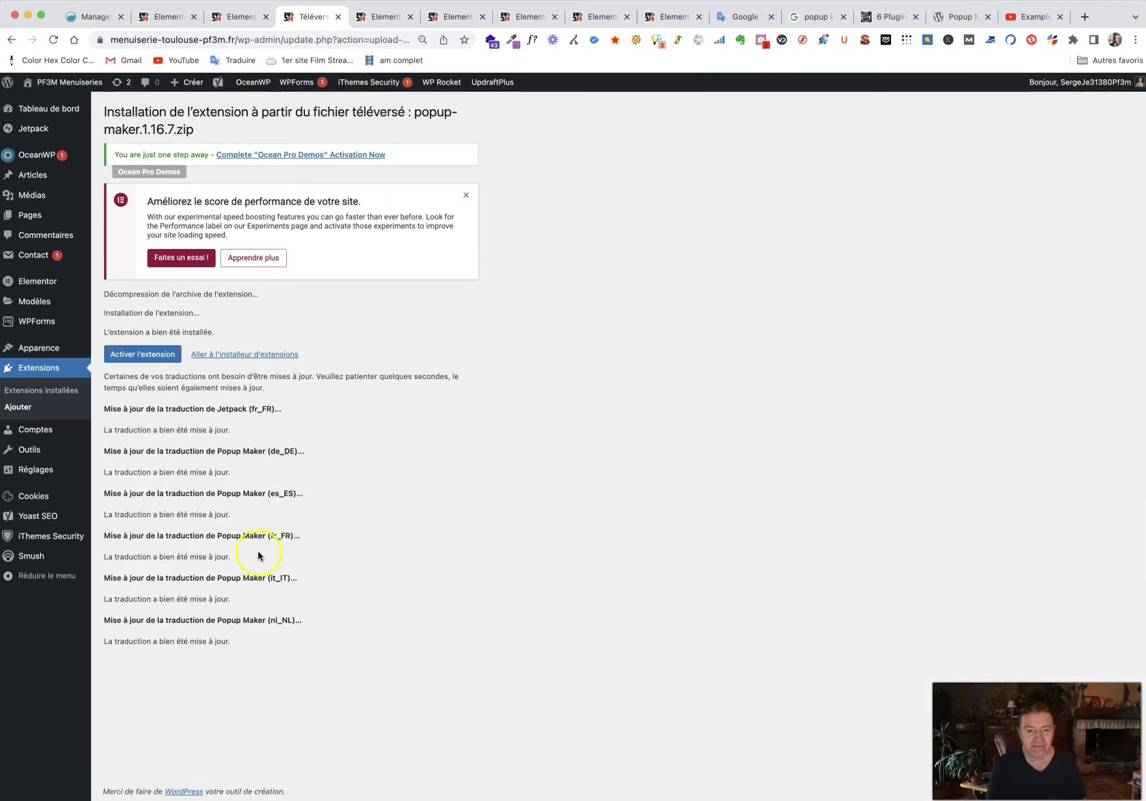
click(303, 404)
click(161, 359)
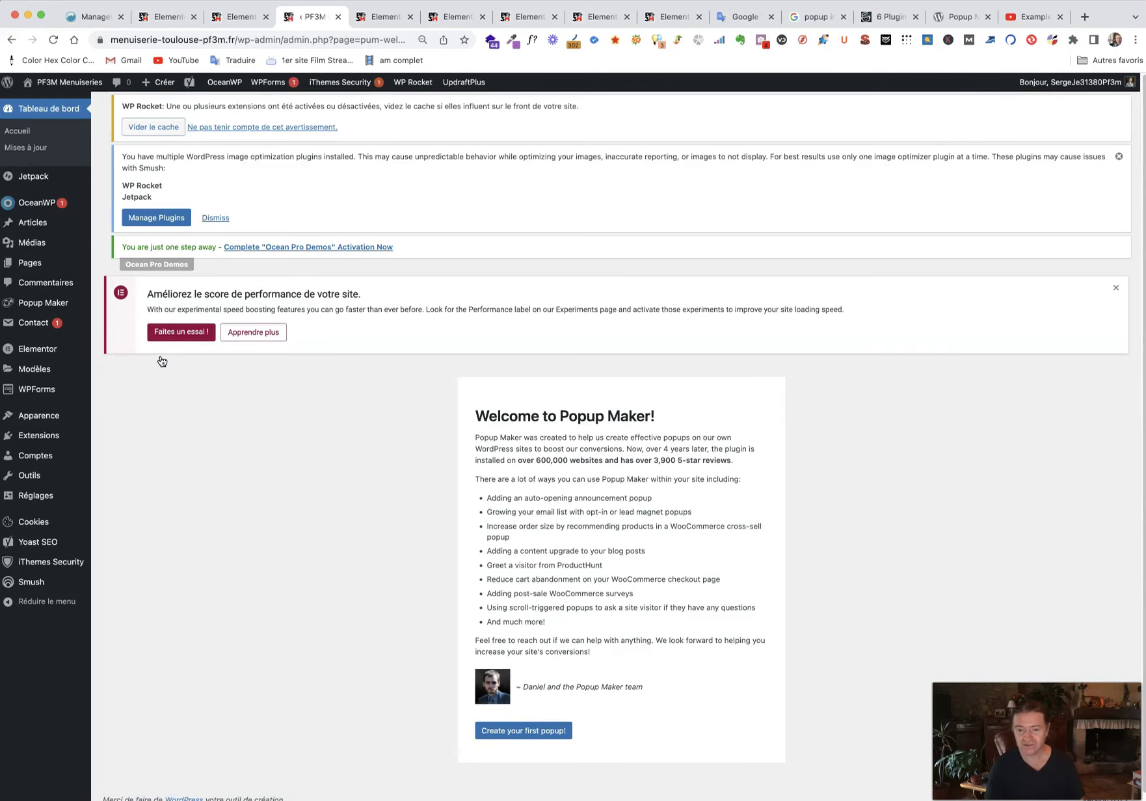
scroll(507, 511, down, 1)
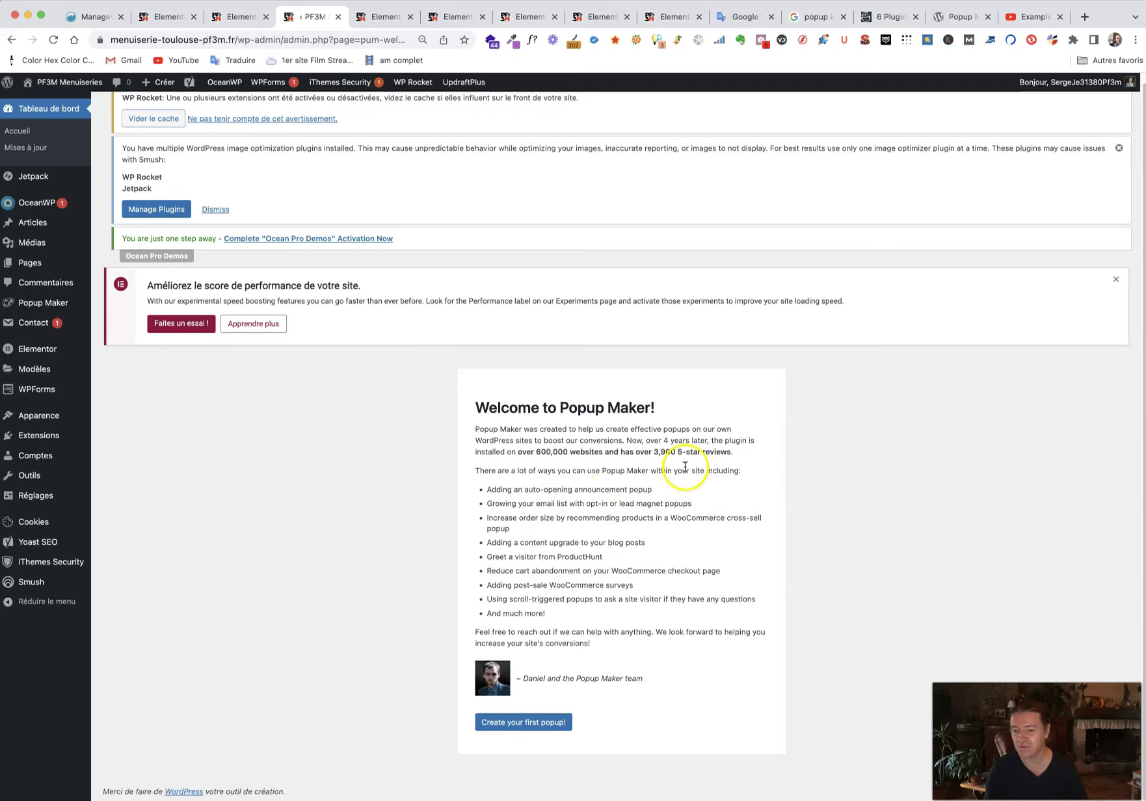
Check the version details and ratings on the Popup Maker plugin page again and return to its welcome page in WordPress.
click(953, 17)
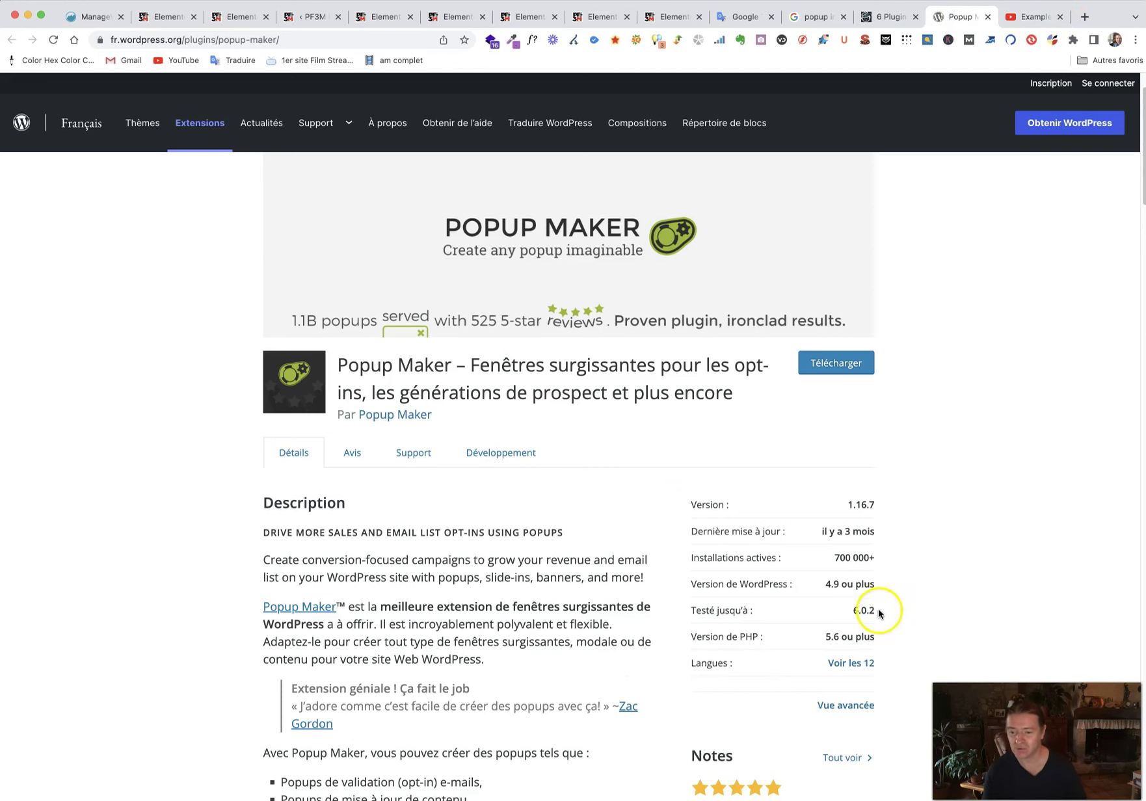
scroll(982, 520, down, 3)
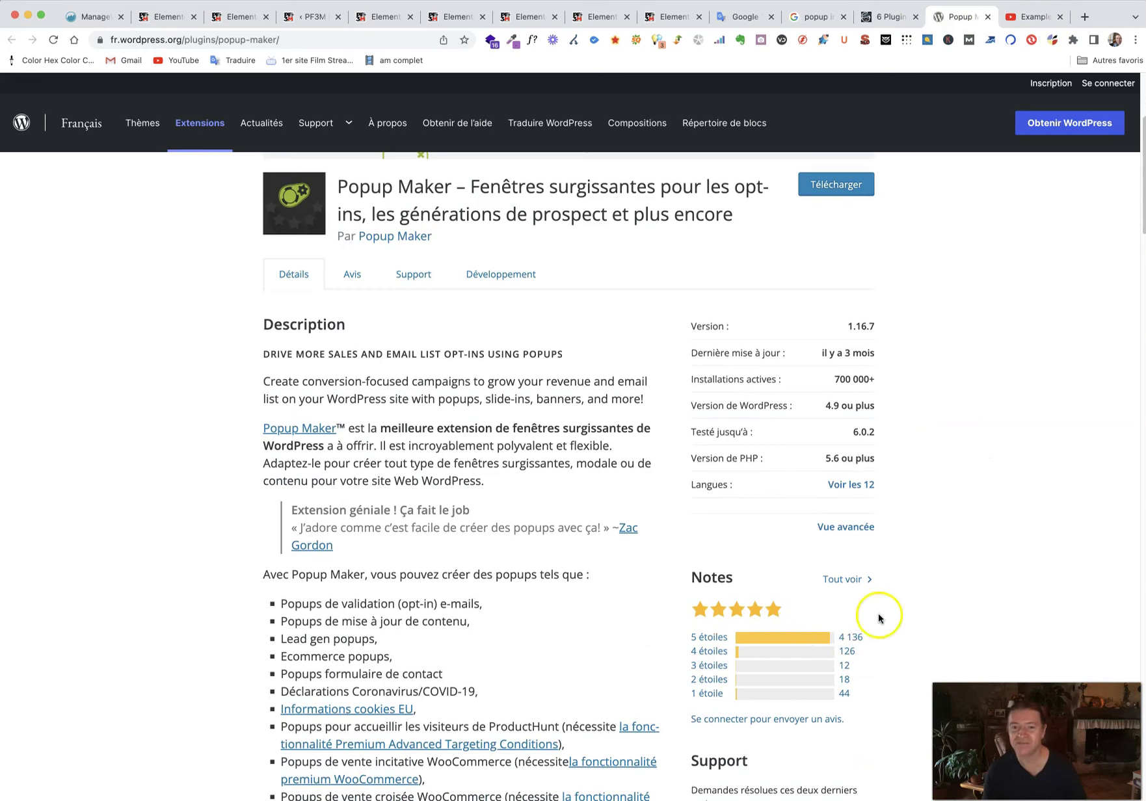
click(382, 18)
click(459, 18)
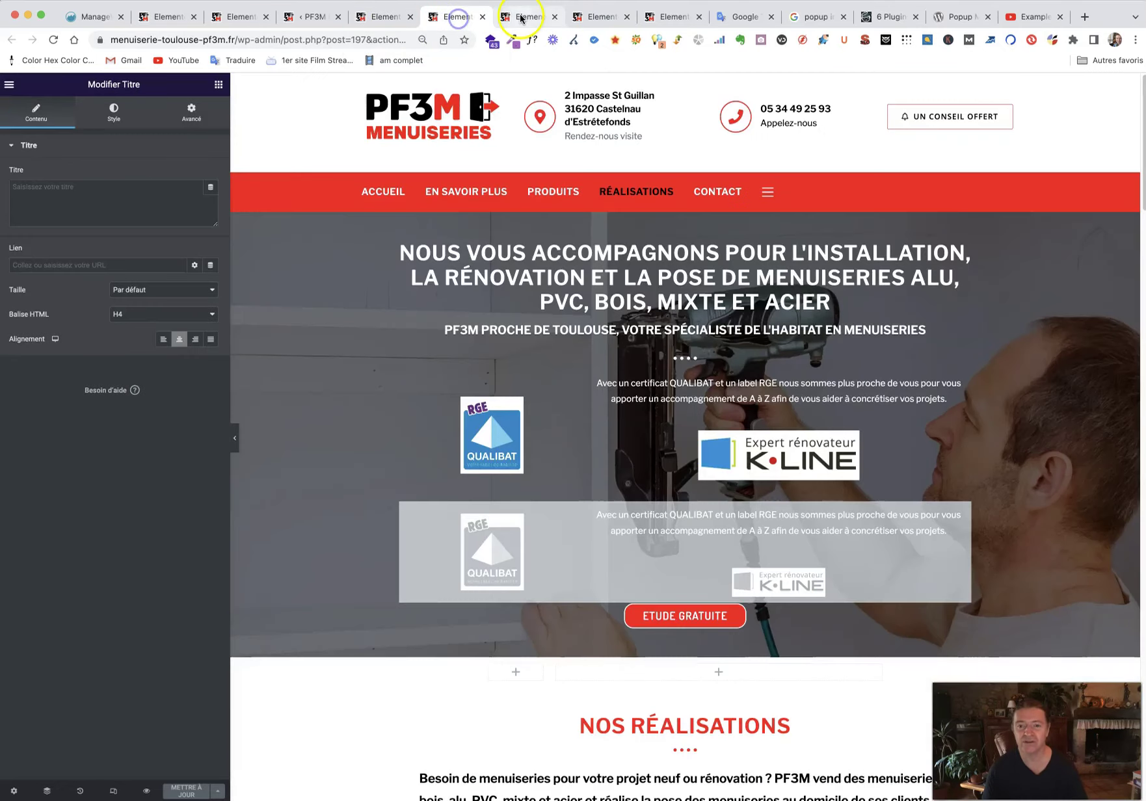
click(514, 20)
click(587, 18)
click(670, 18)
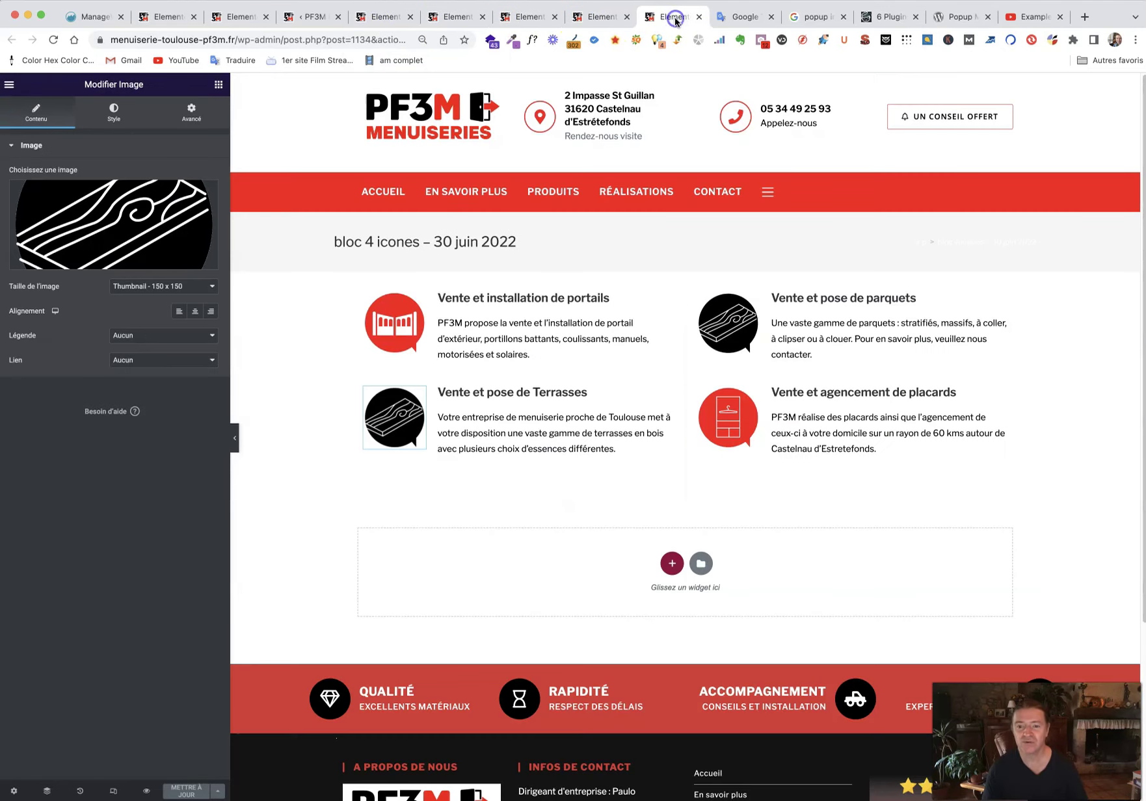
click(317, 14)
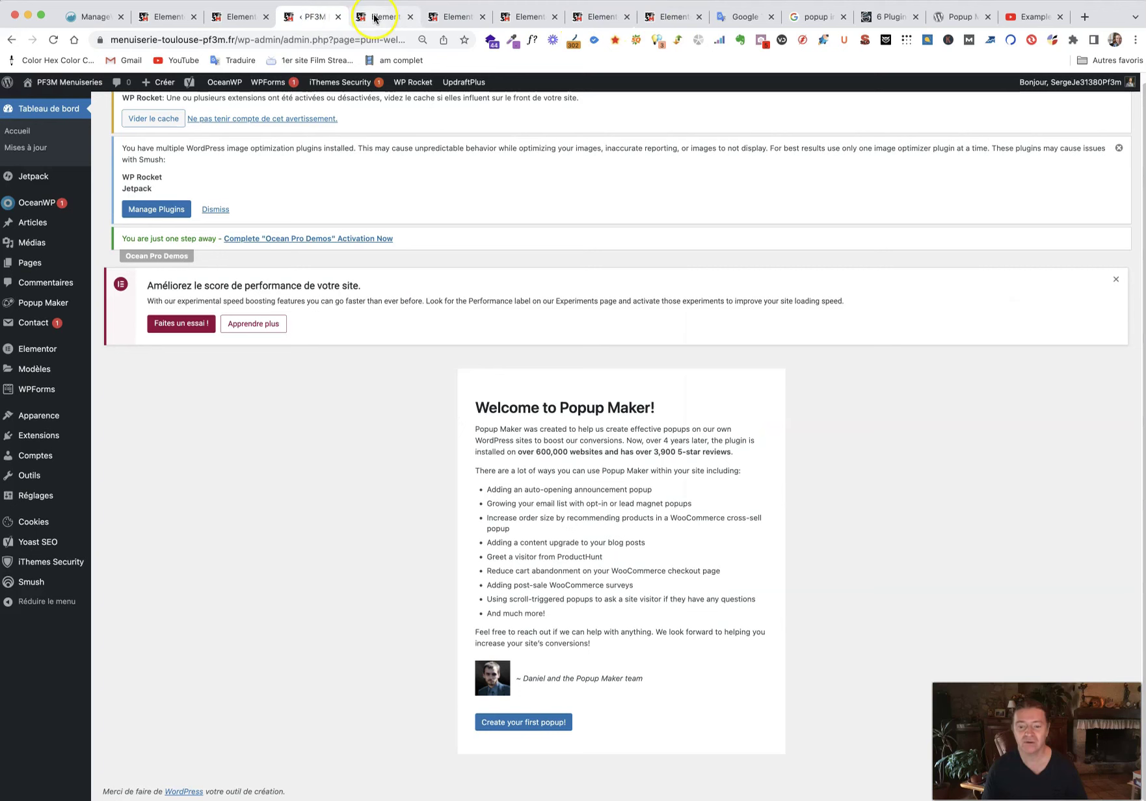
Copy the Popup Maker welcome text and translate it from English to French in Google Translate.
click(532, 723)
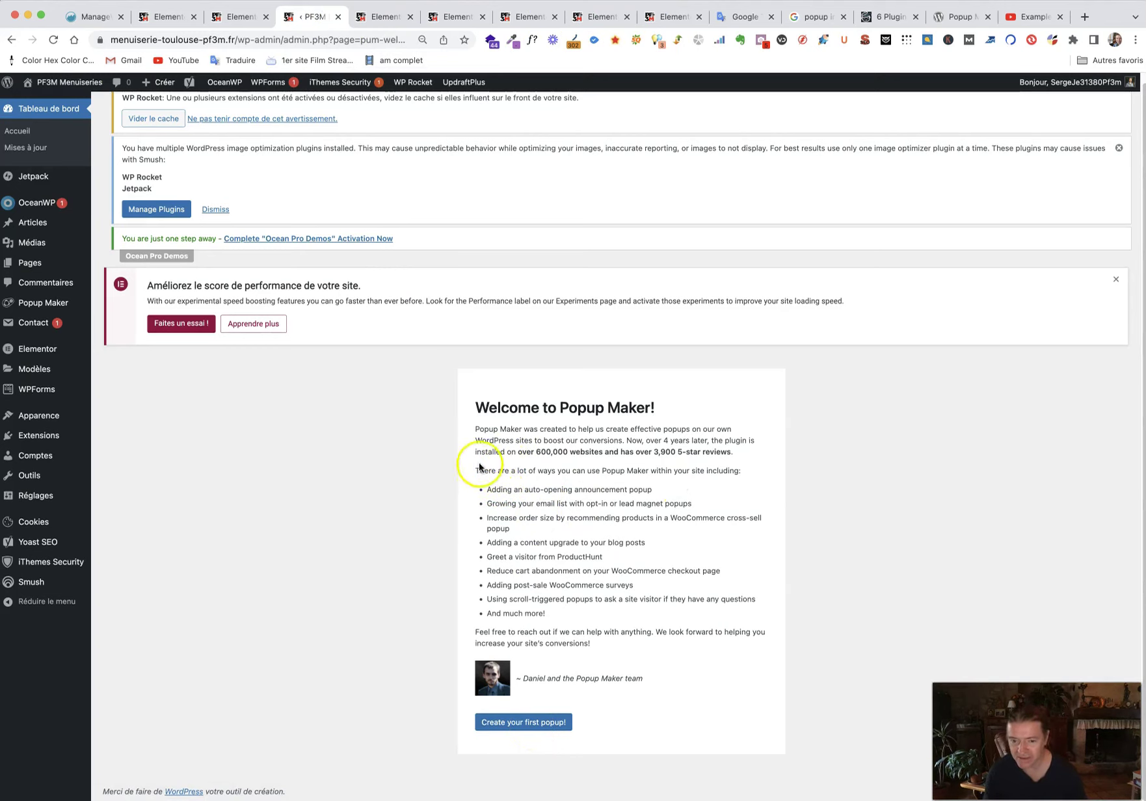
drag(473, 429, 702, 643)
key(super+c)
click(740, 18)
click(323, 238)
key(super+a)
key(super+v)
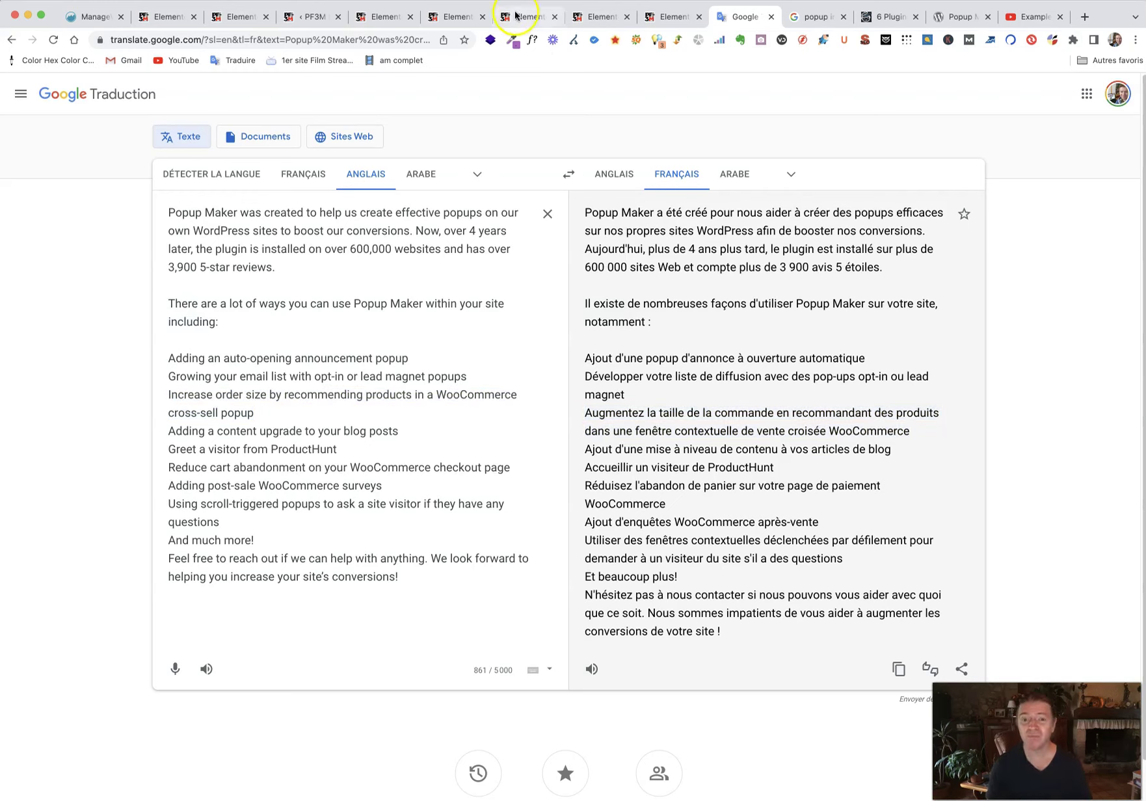
Return to the Popup Maker welcome page and start creating the first popup.
click(378, 17)
click(315, 17)
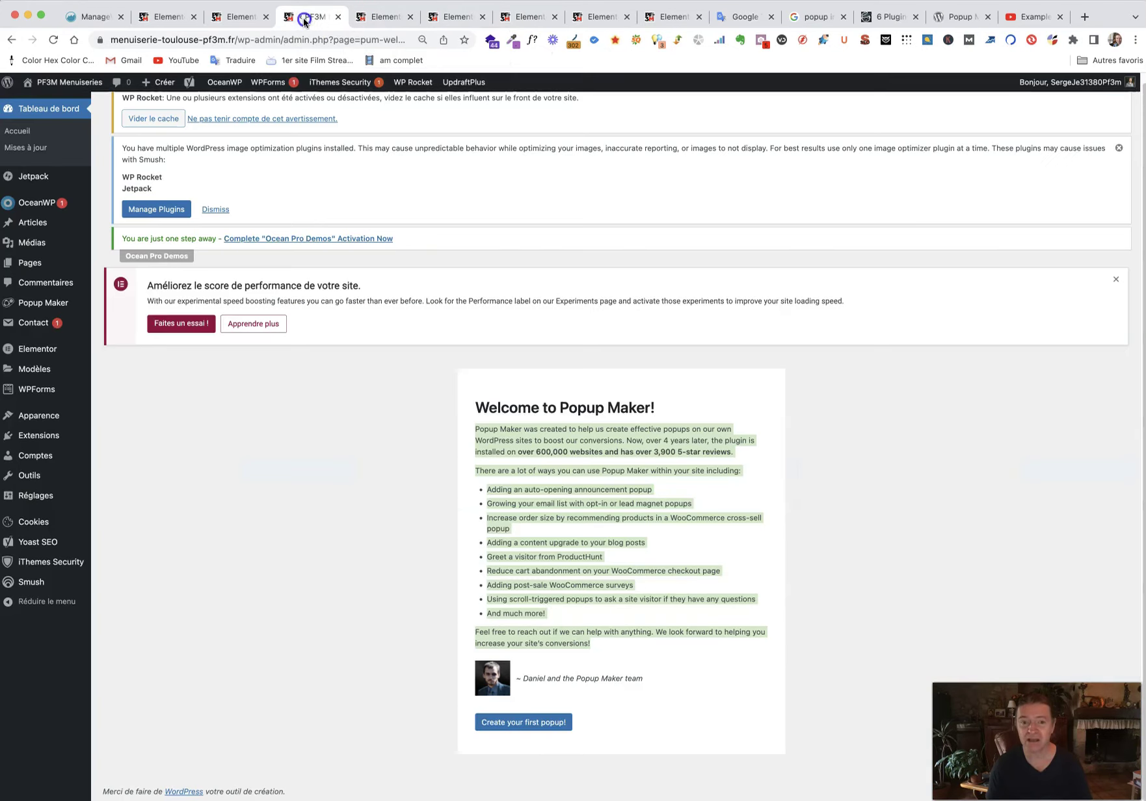
click(530, 724)
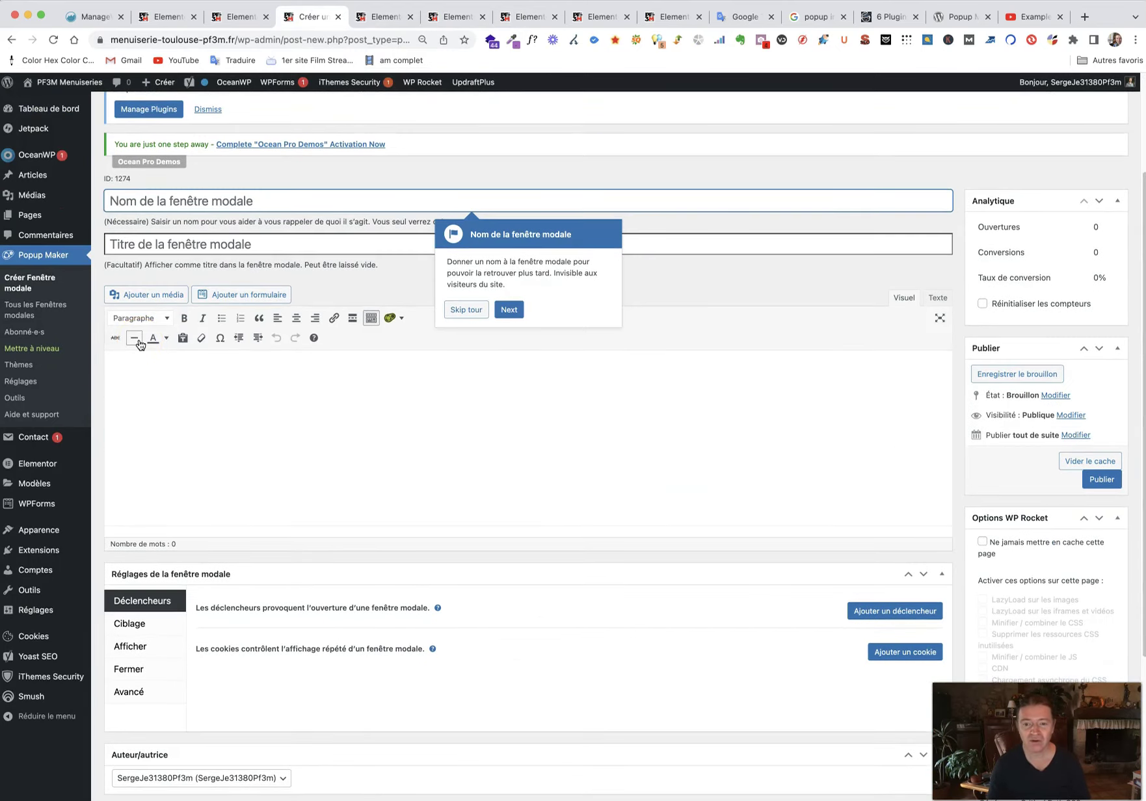
Enter "PopUp image promotion KLine du" as the beginning of the popup's name.
click(137, 200)
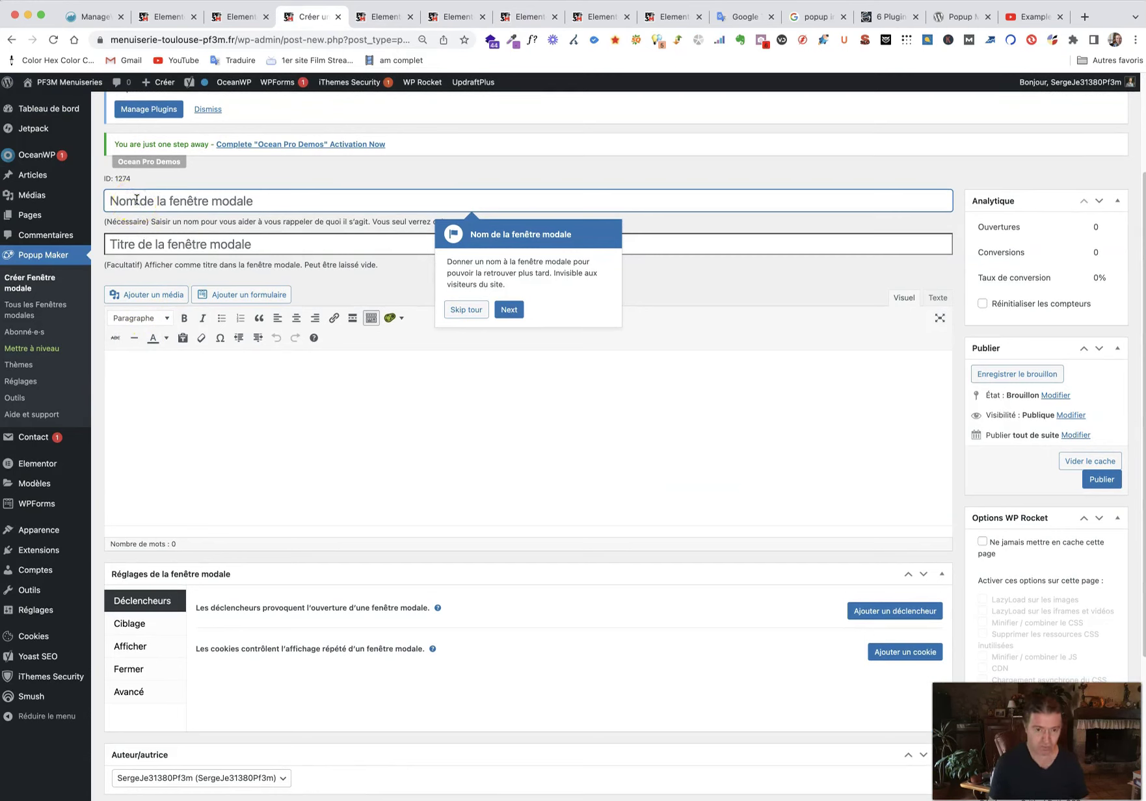
text(Pu)
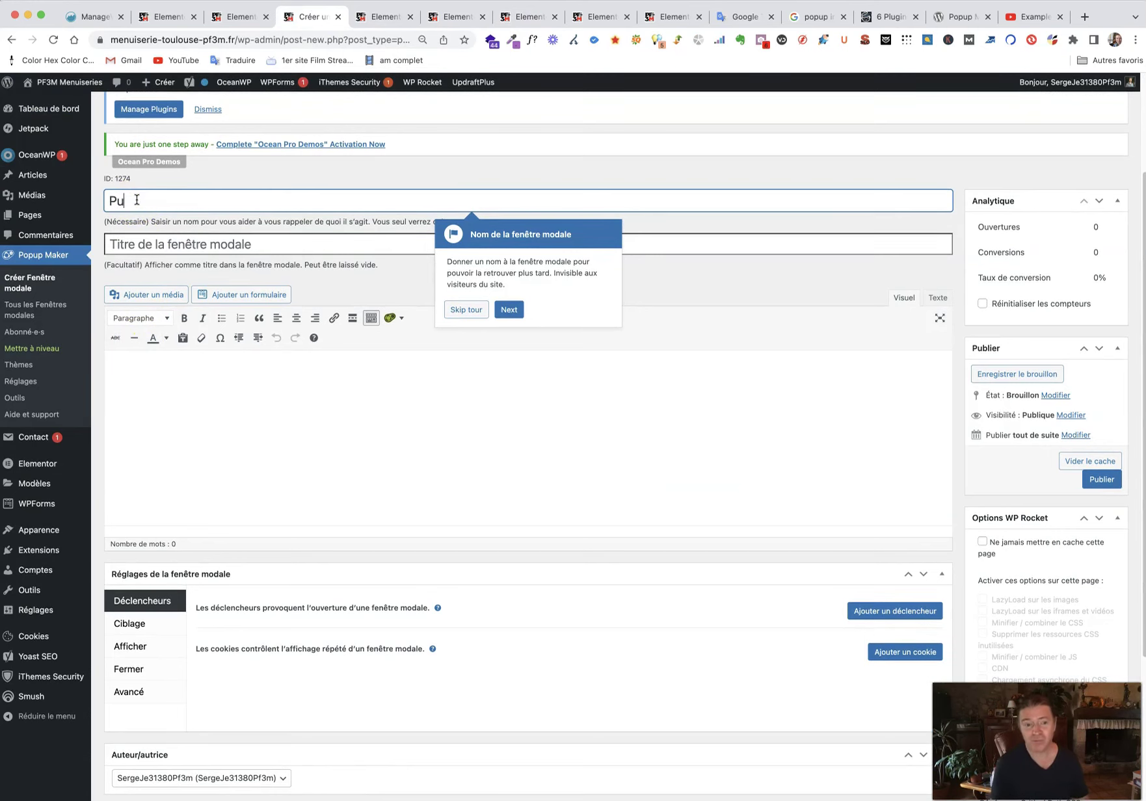
key(BackSpace)
text(op)
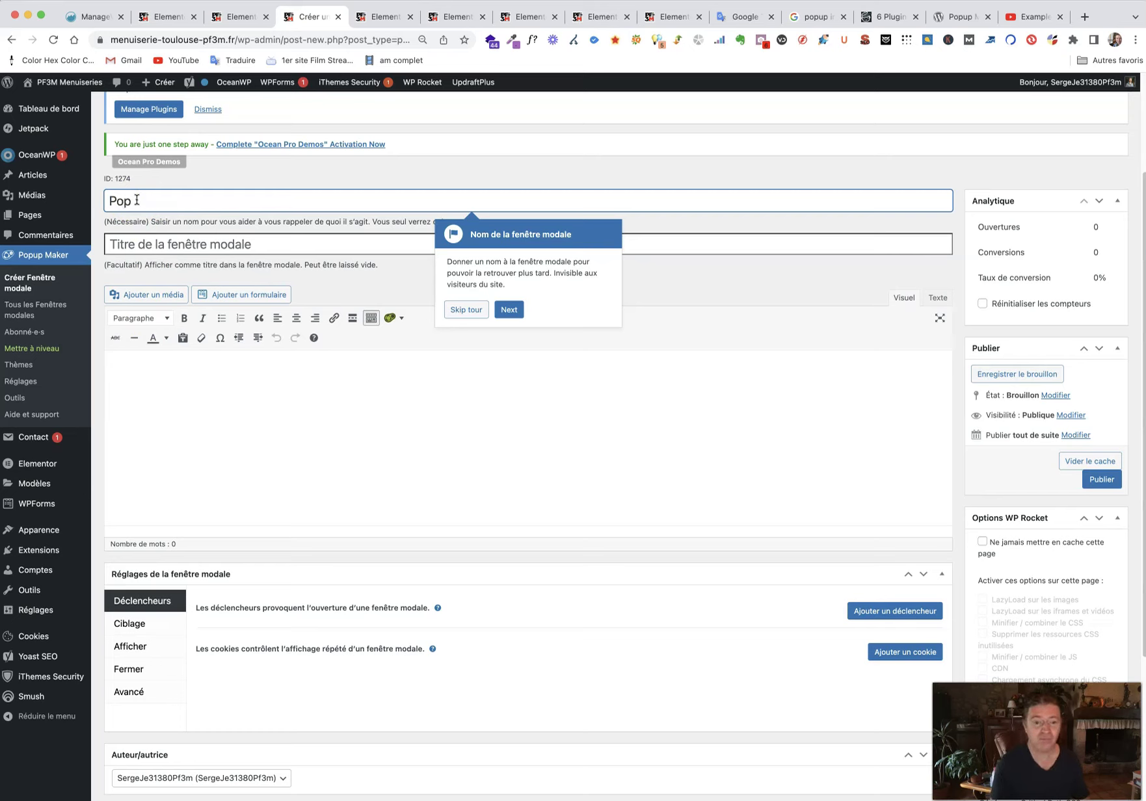
text(uUp image promo)
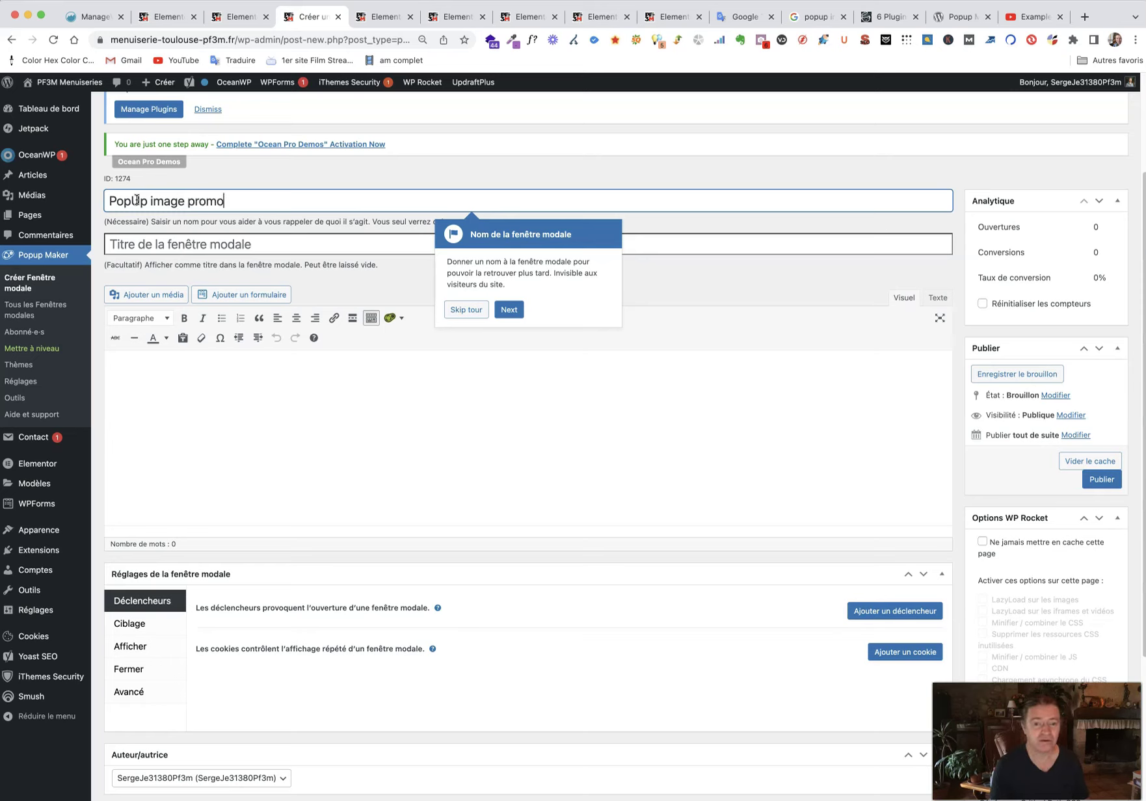
text(tion KLine du)
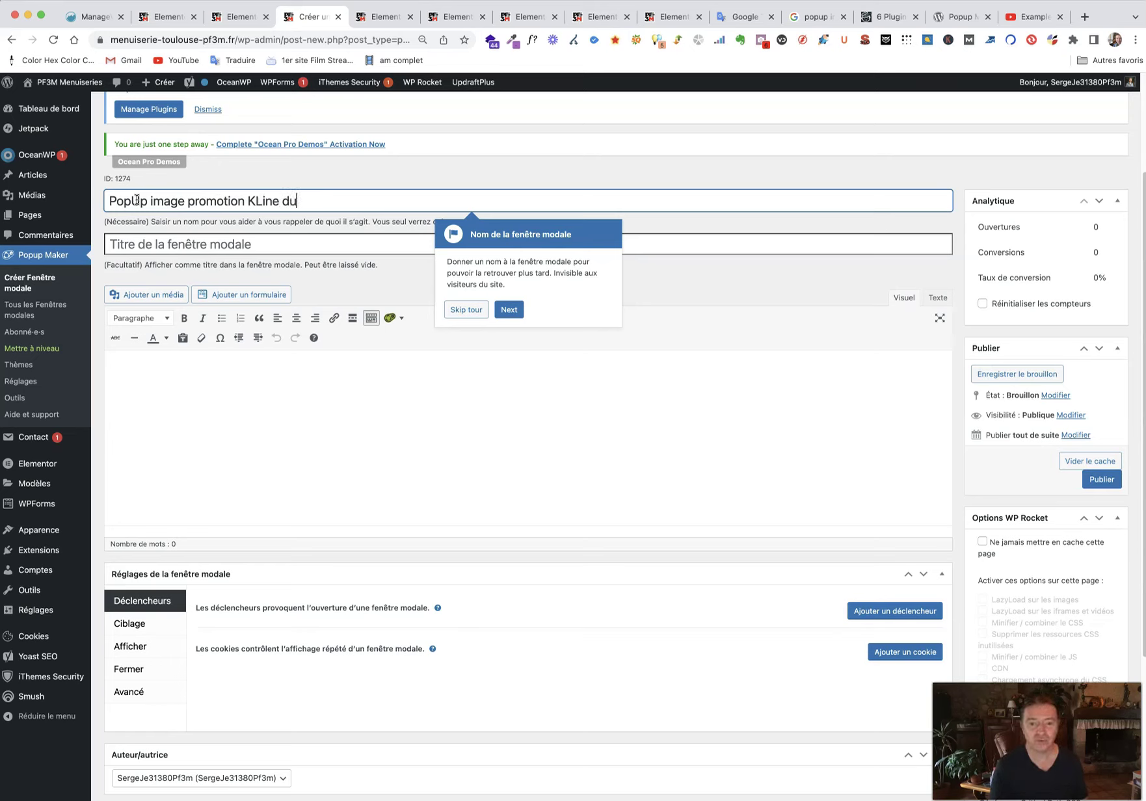
click(138, 201)
key(BackSpace)
text(U)
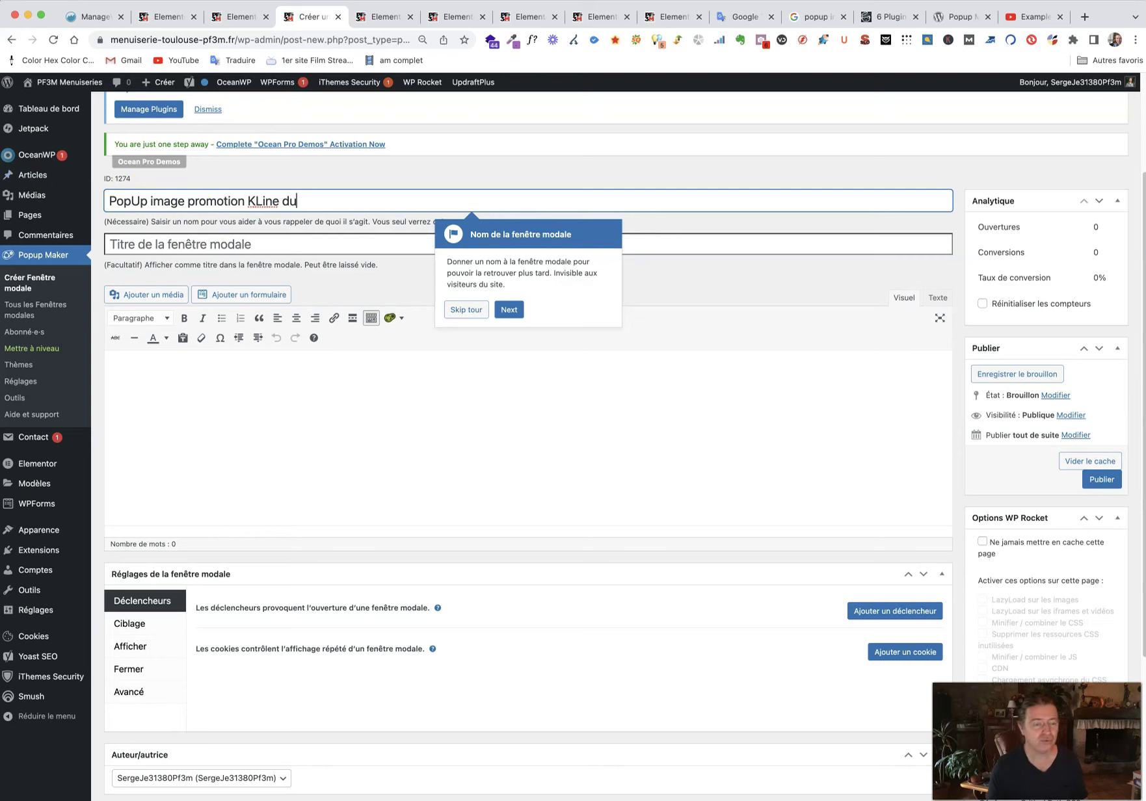
Look up the offer dates in the promotional PDF and complete the popup's name with "12 septembre au 16 octobre 2022".
key(super+Tab)
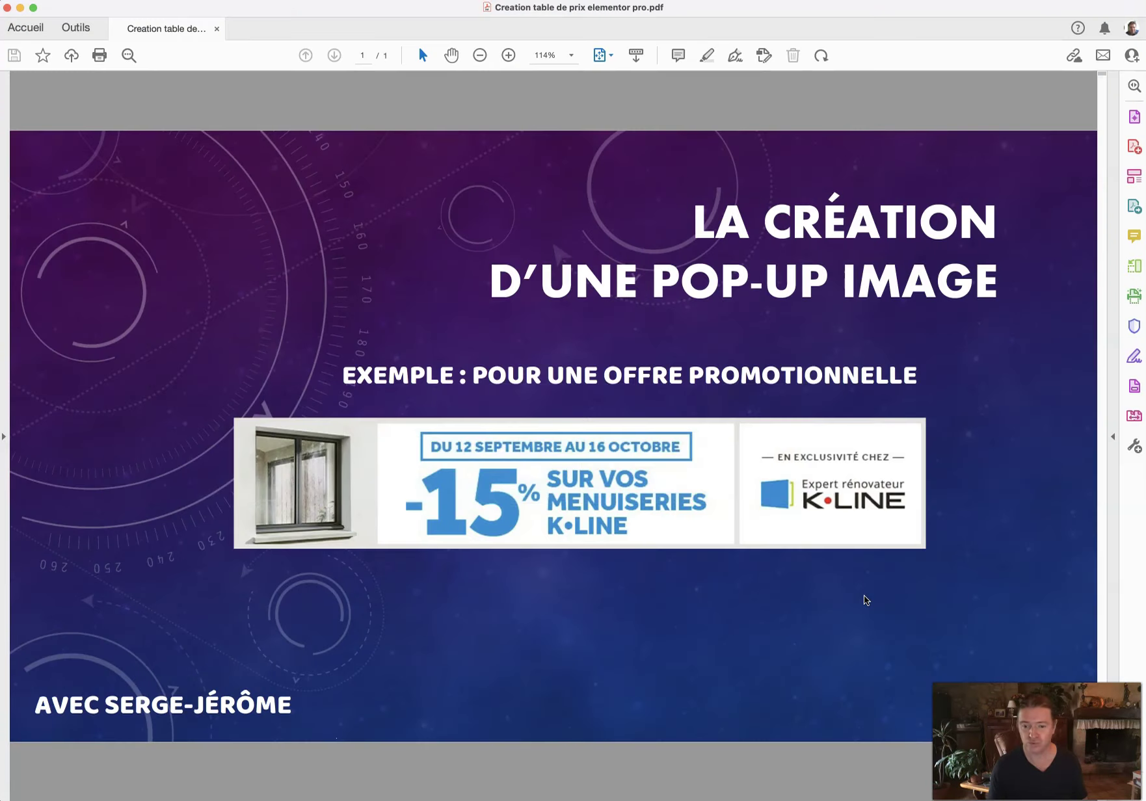
click(864, 598)
key(super+Tab)
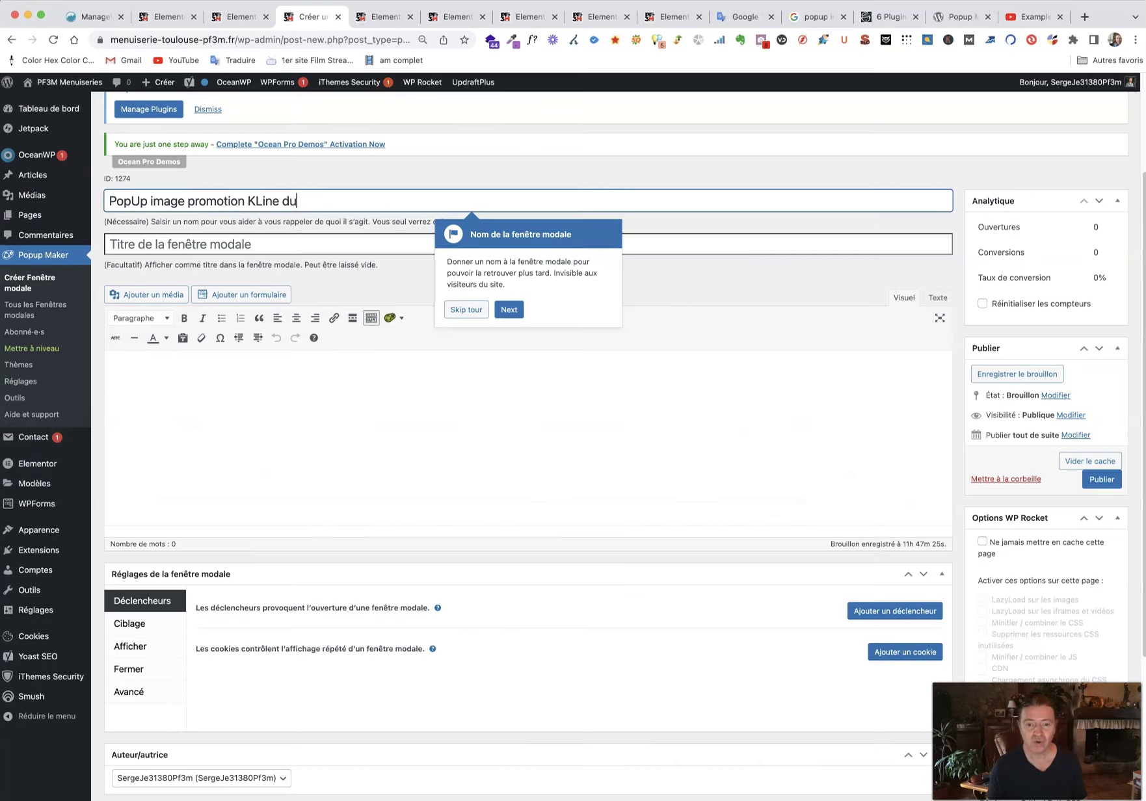
text(12 se)
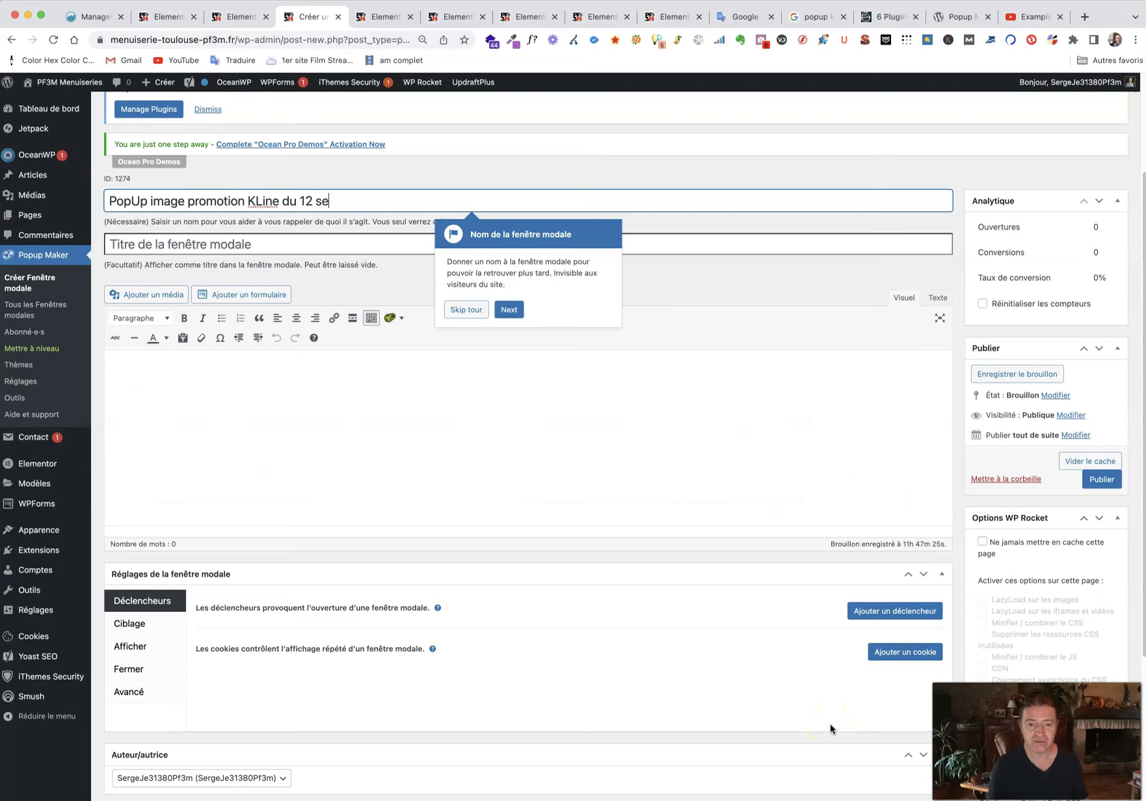
text(ptembre au 16 )
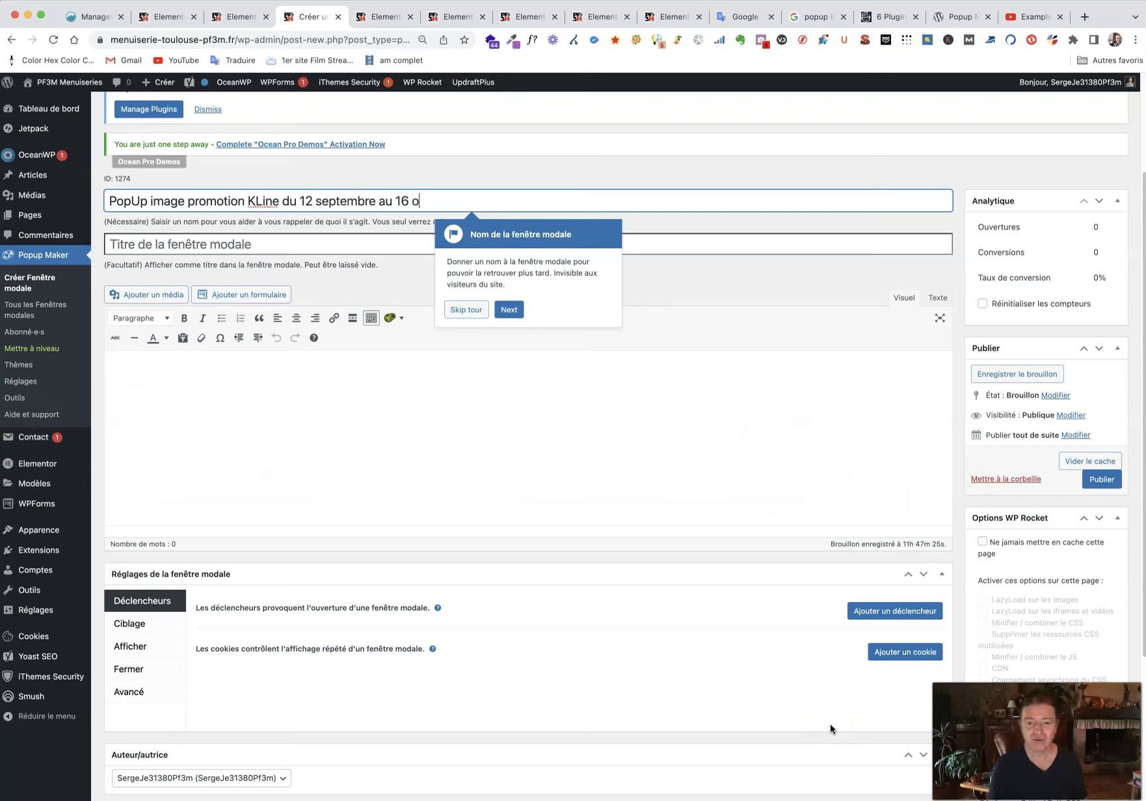
text(octobre 2022)
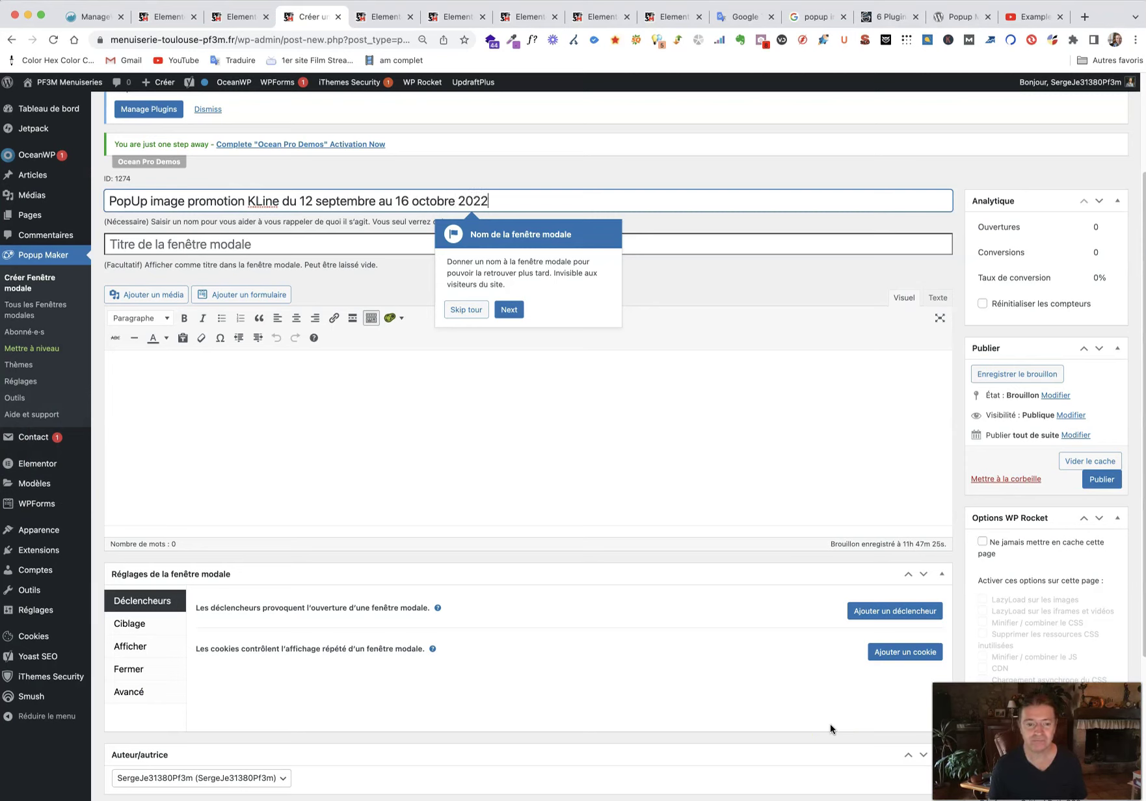
Copy the popup's full name into its optional title.
key(ctrl+a)
key(ctrl+c)
key(Tab)
key(ctrl+v)
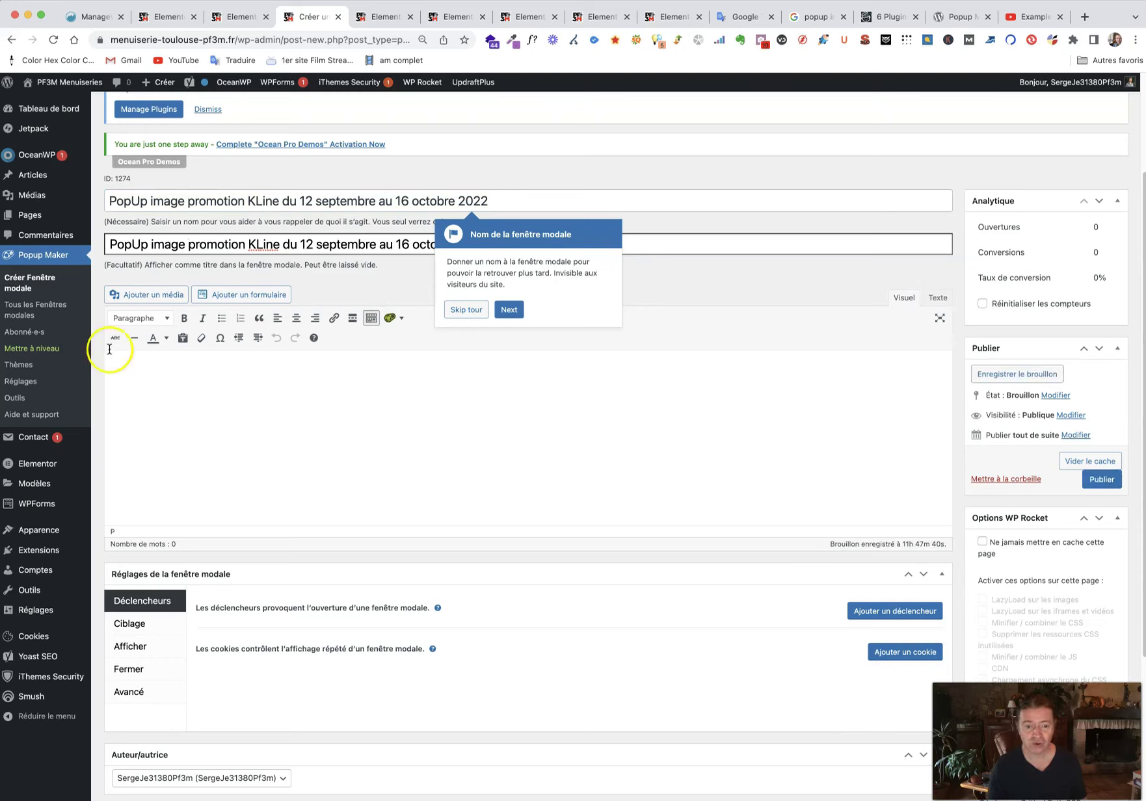
Upload "K LINE PROMO EXPERT RENOVATEUR.jpg" to the popup's media from TRAVAUX 2022 / PF3M Menuiseries / pf3m - recu le 310822.
click(153, 297)
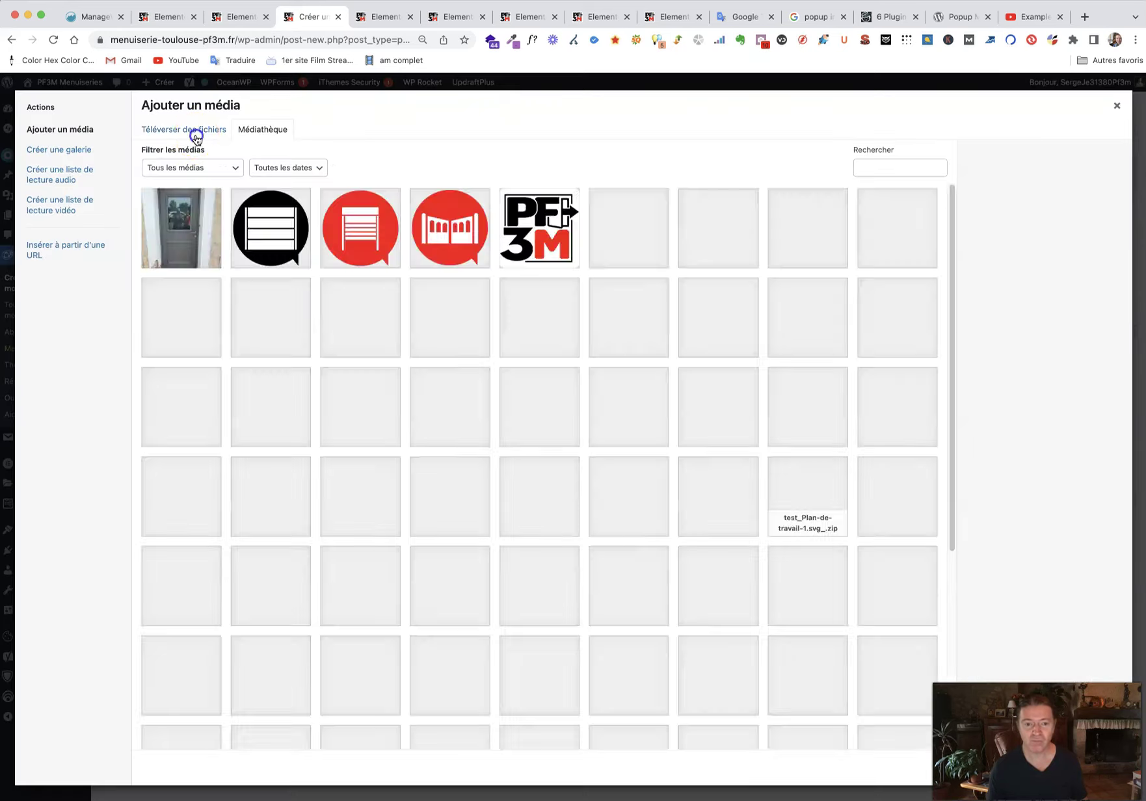
click(192, 132)
click(621, 398)
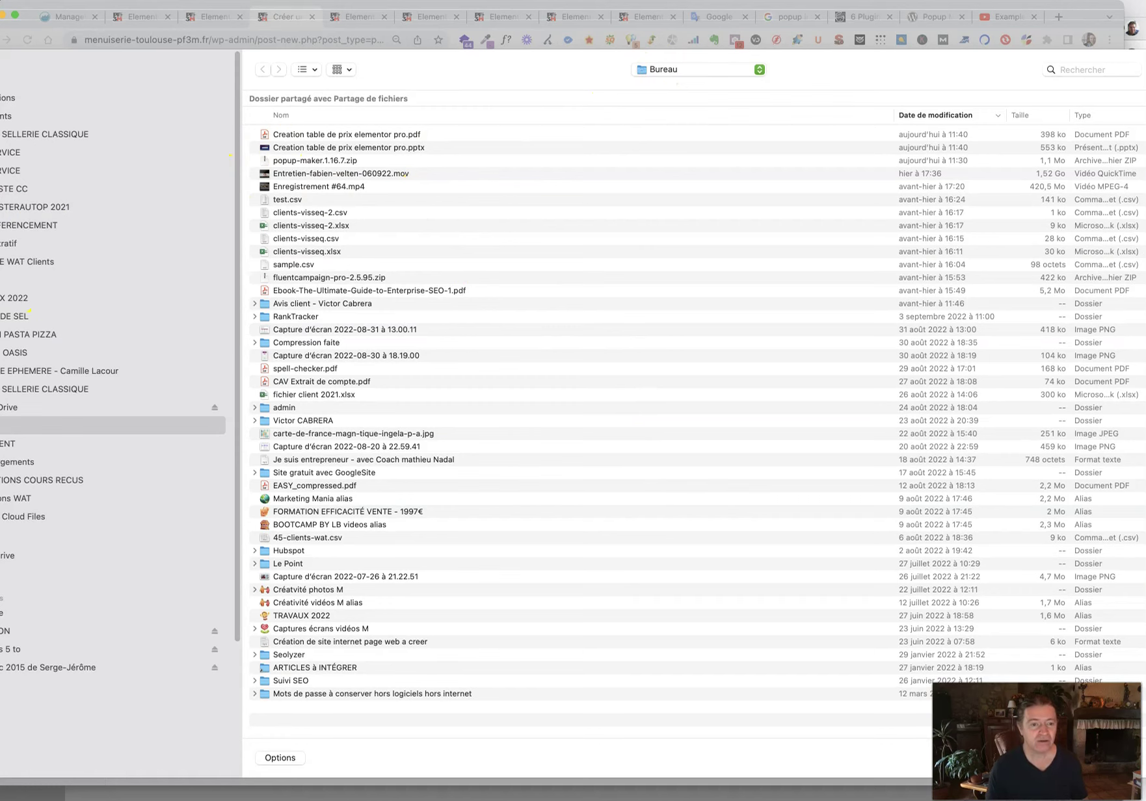
click(31, 298)
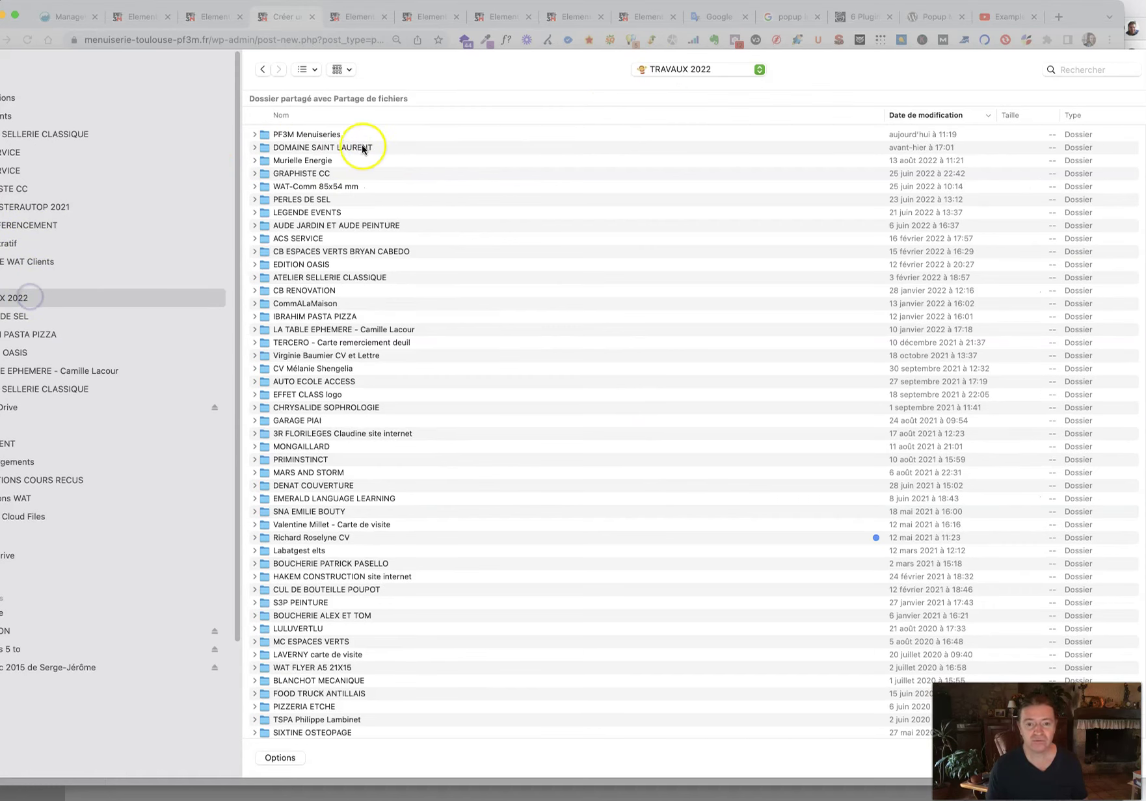
double_click(336, 135)
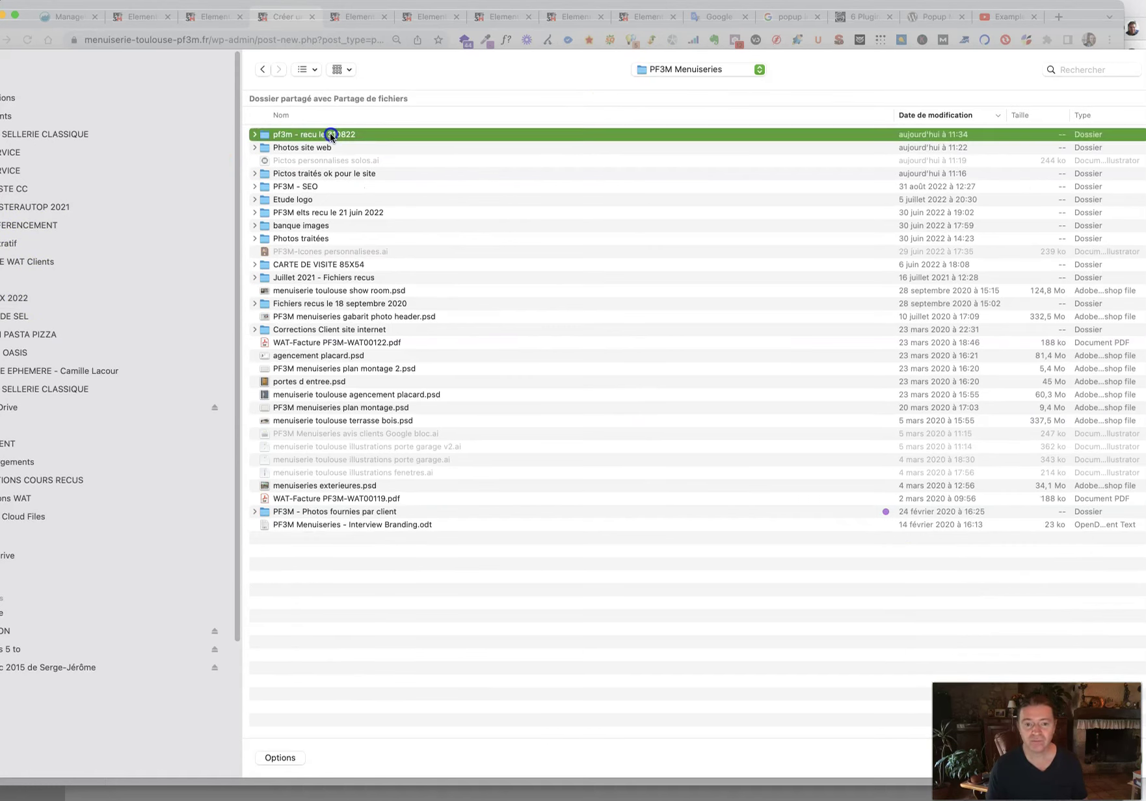
double_click(331, 135)
click(333, 148)
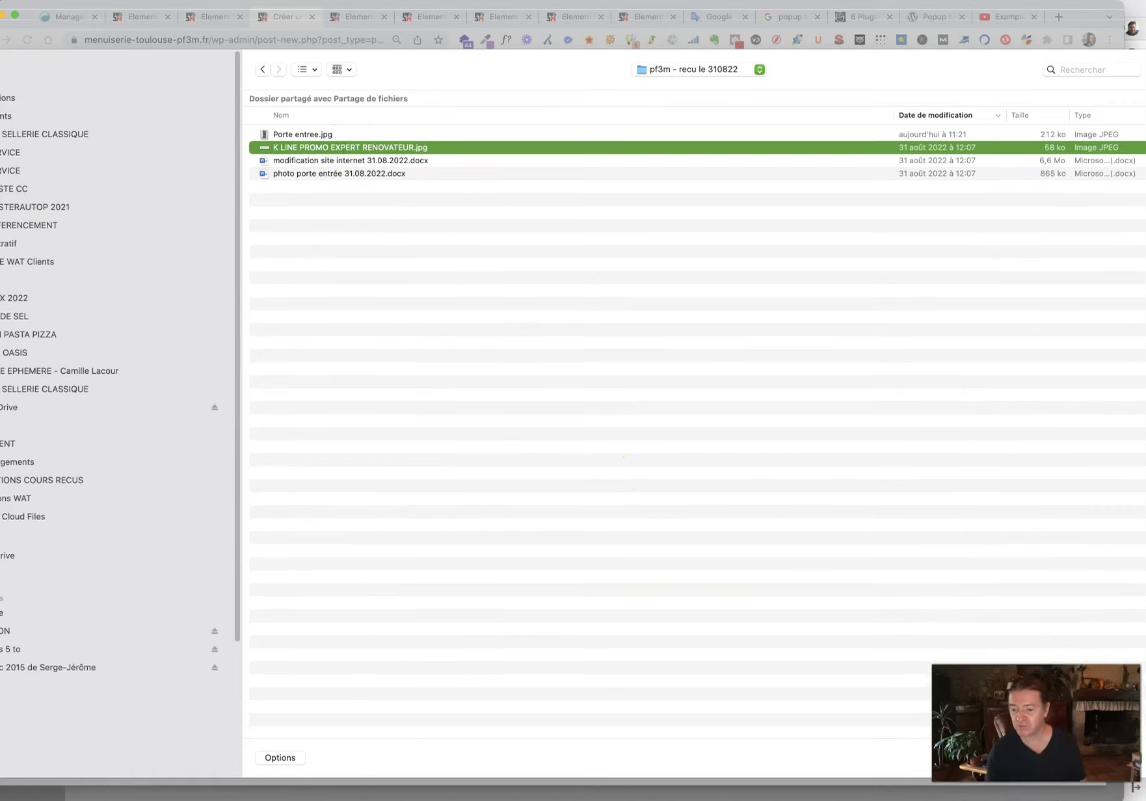
click(1116, 758)
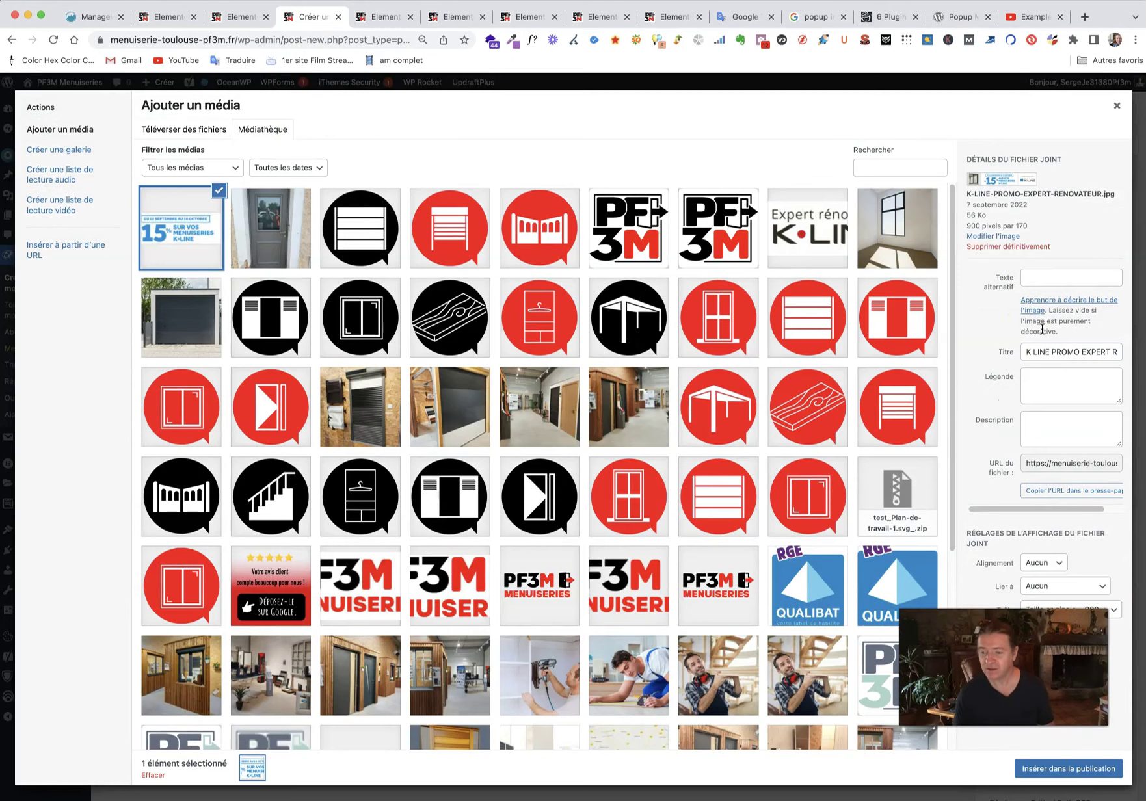
Give the uploaded image the alternative text "Kline promo expert rénovateur" and insert it into the popup content.
click(1032, 274)
text(K)
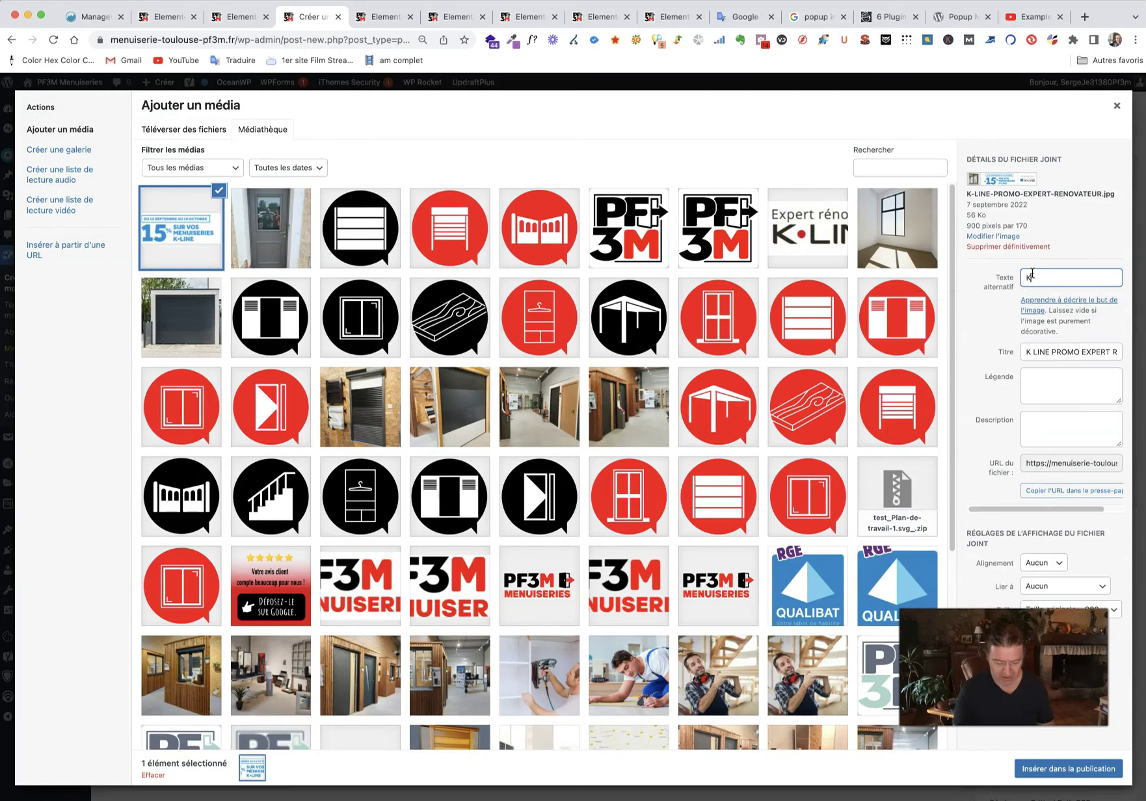
text(line promo e)
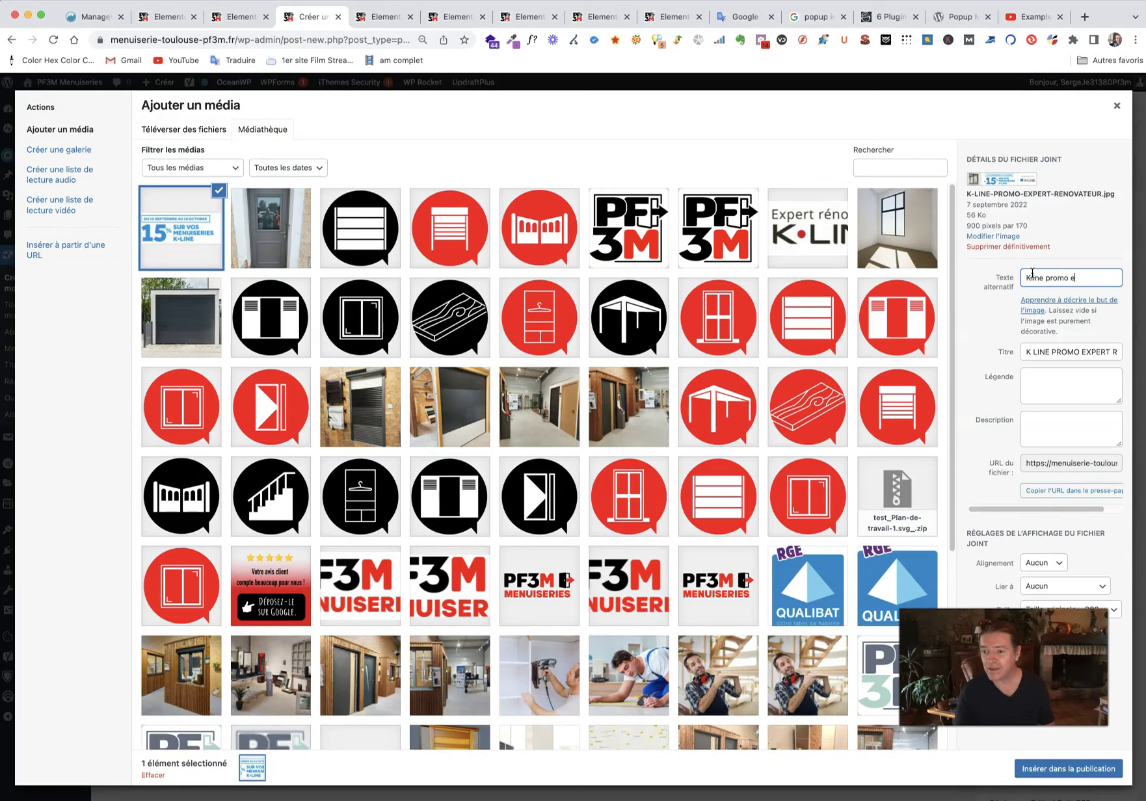
text(xpert rénovateur)
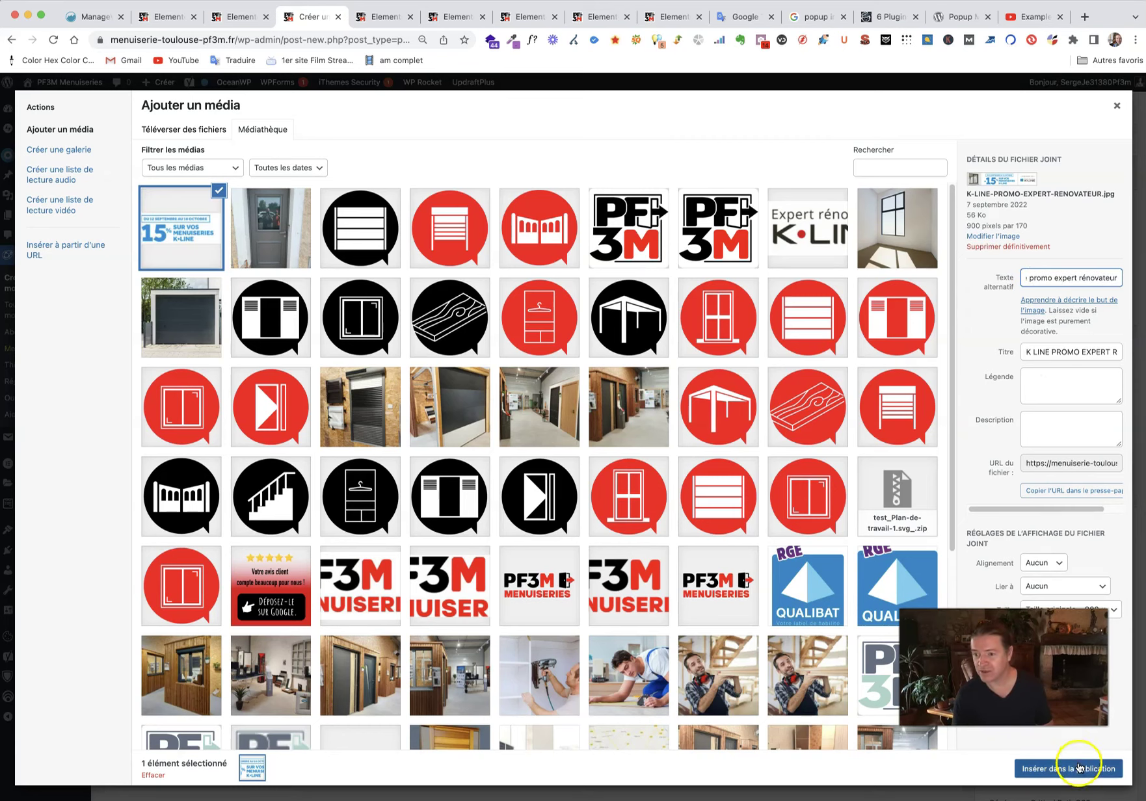
click(1078, 768)
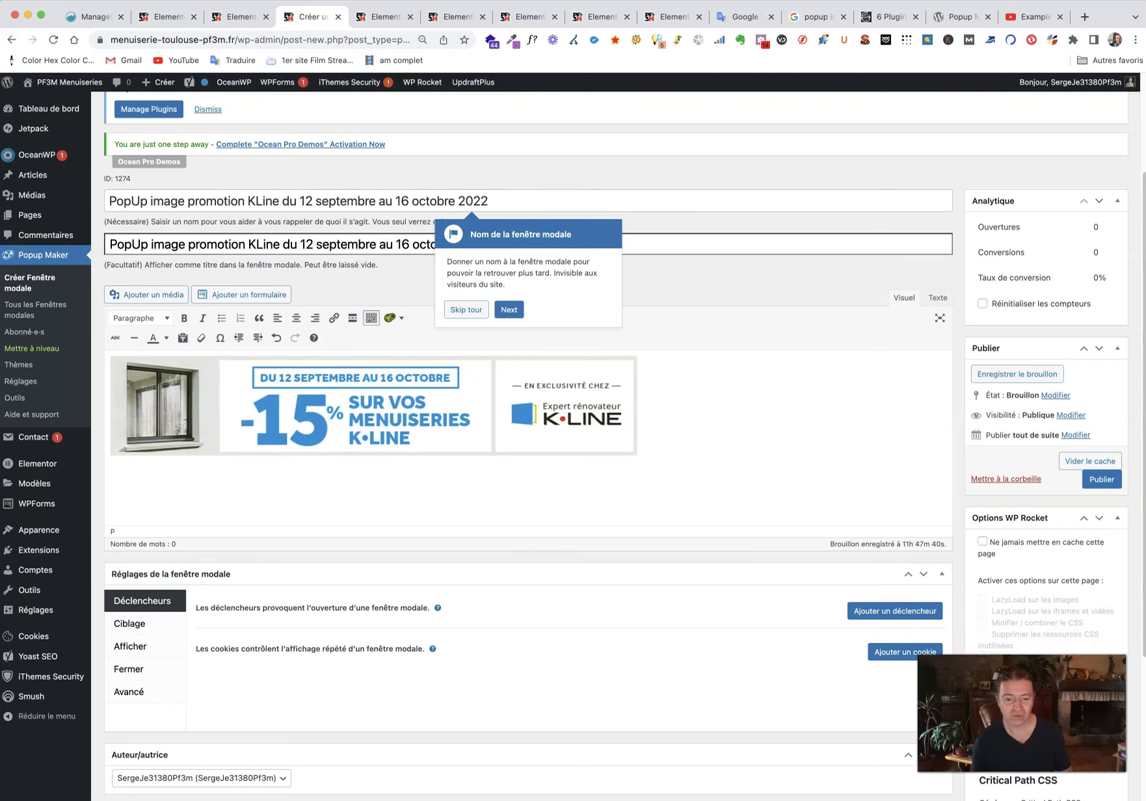
Center the K-LINE promotional image in the popup's content area.
scroll(649, 660, down, 3)
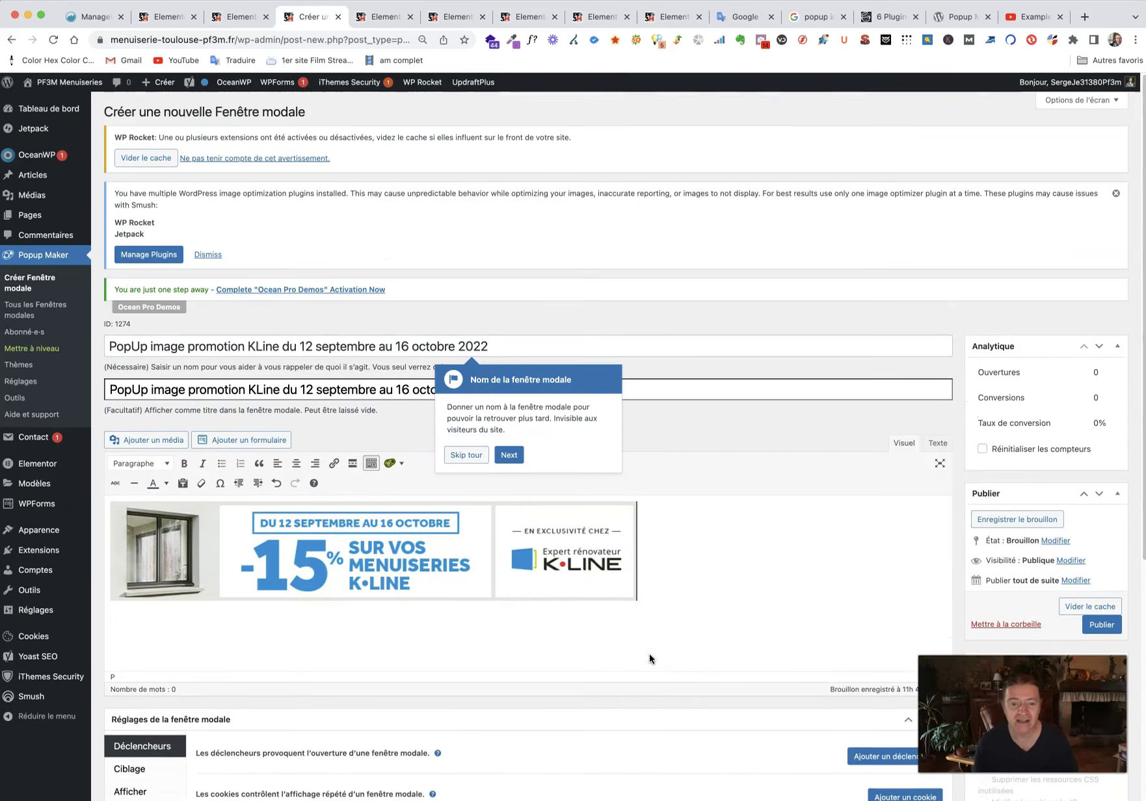
scroll(650, 659, up, 5)
click(713, 549)
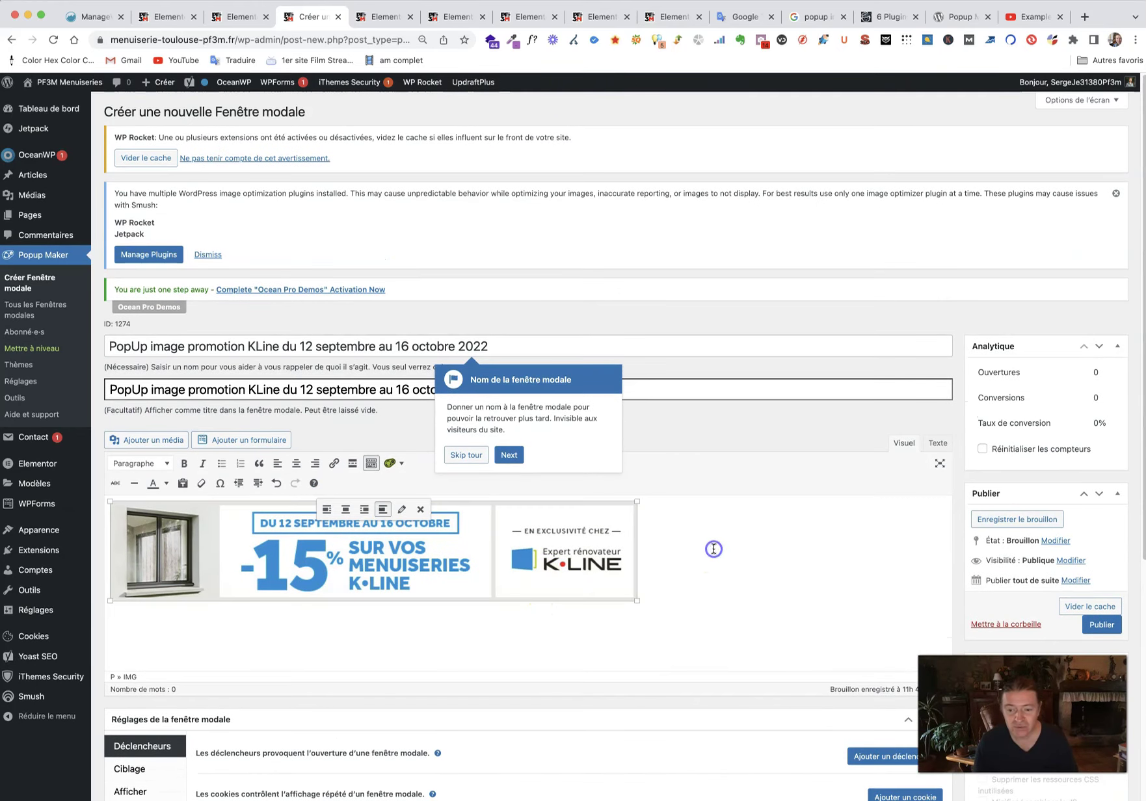
click(294, 462)
click(186, 537)
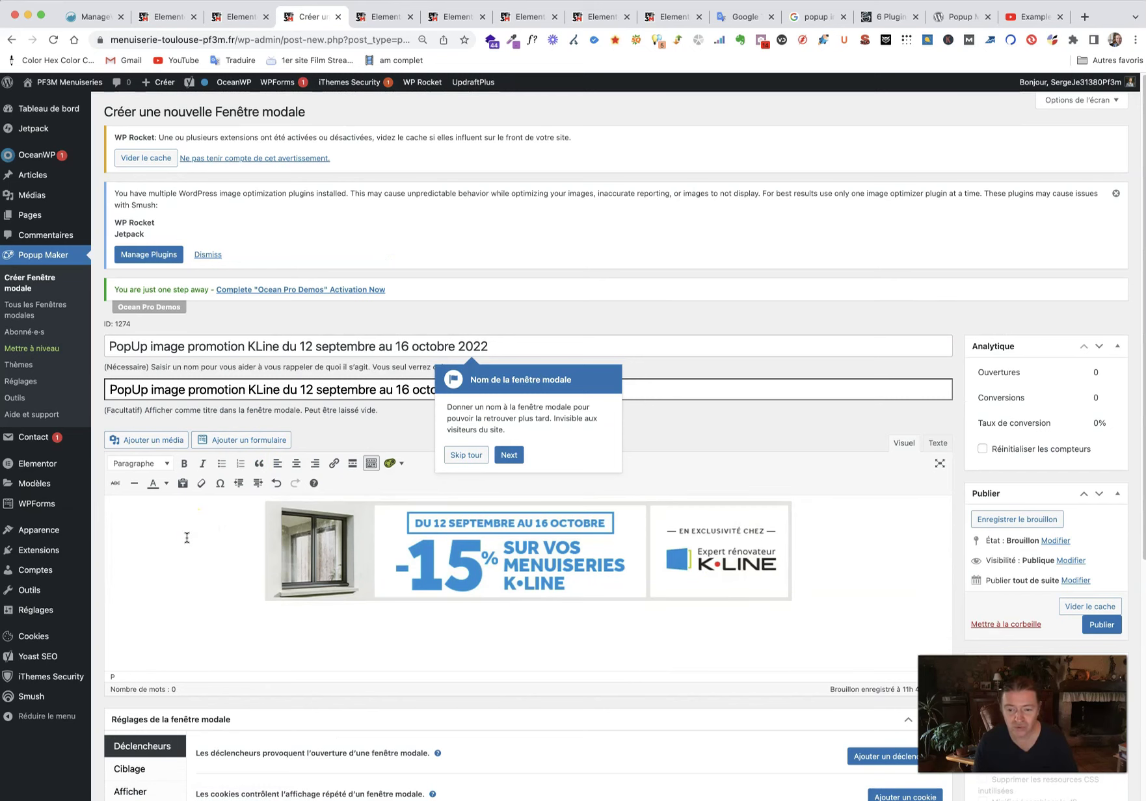
Advance the guided tour through the popup's name, content, triggers, targeting and display explanations as far as the theme tip.
scroll(187, 537, down, 2)
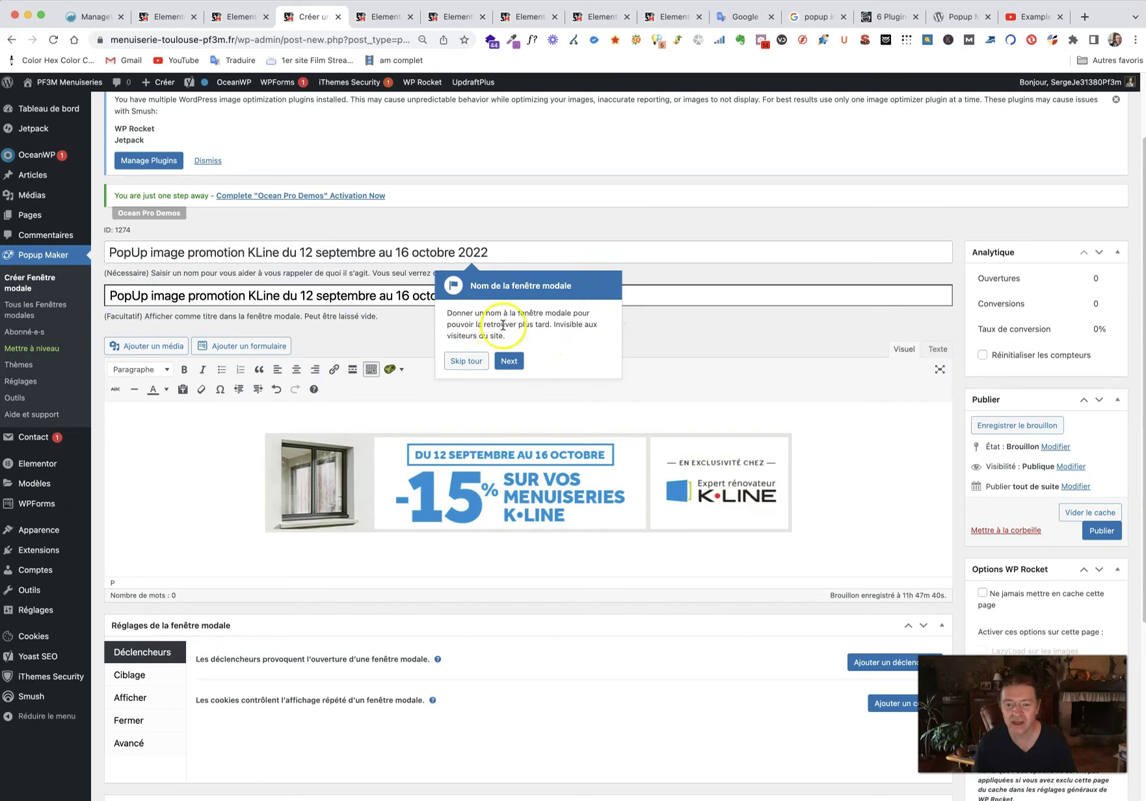
click(508, 361)
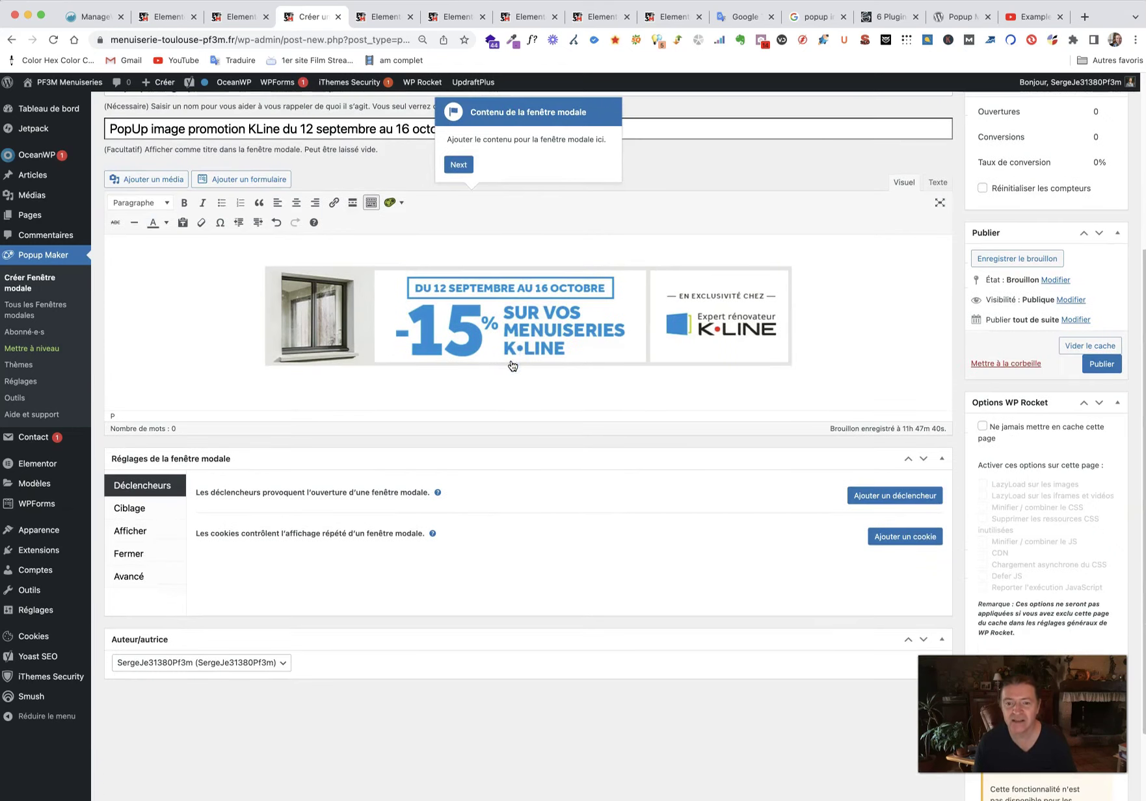
scroll(526, 456, up, 3)
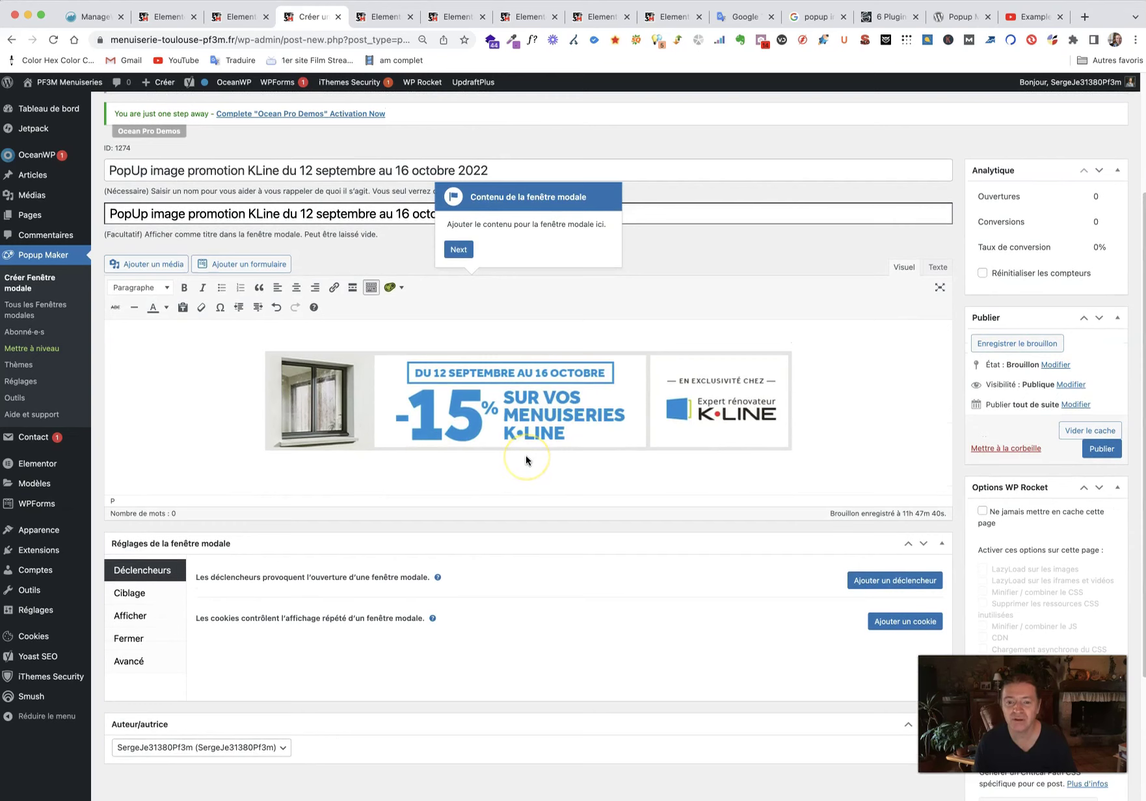
click(459, 249)
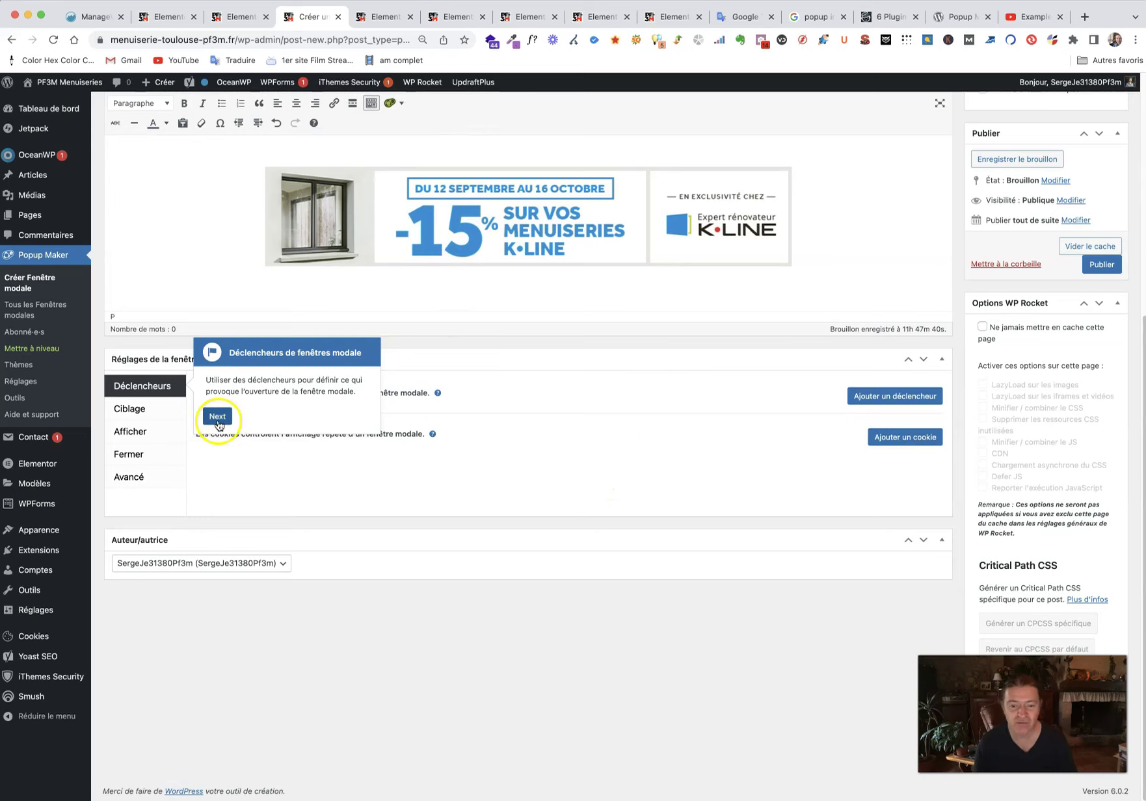
click(215, 418)
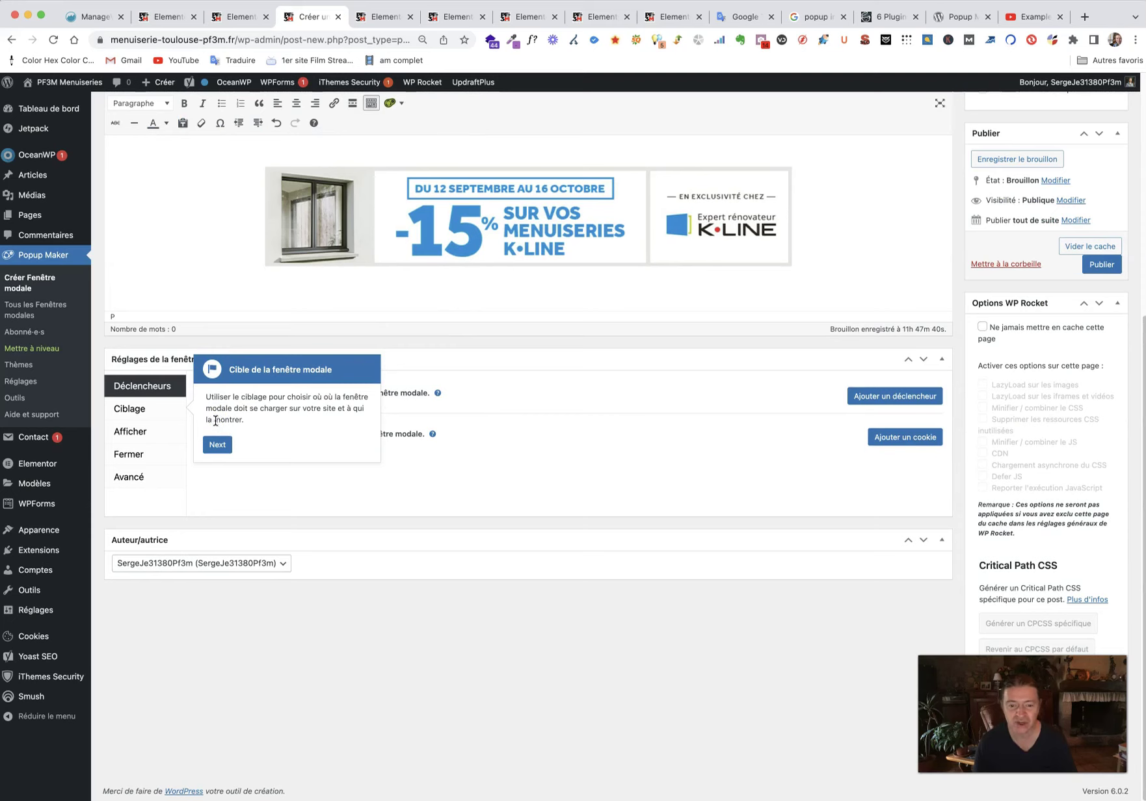
click(220, 447)
click(217, 468)
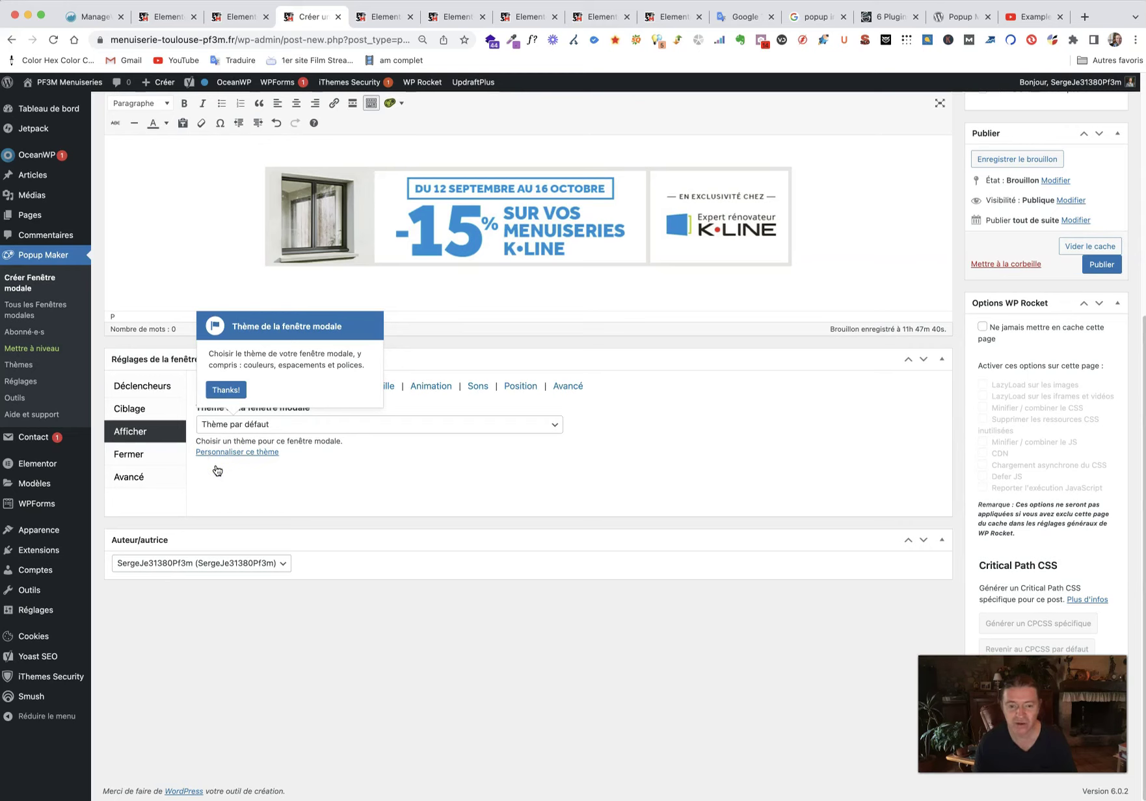
Set the popup's theme to "Boite de bienvenue" and save the popup as a draft without leaving for theme customization.
click(249, 429)
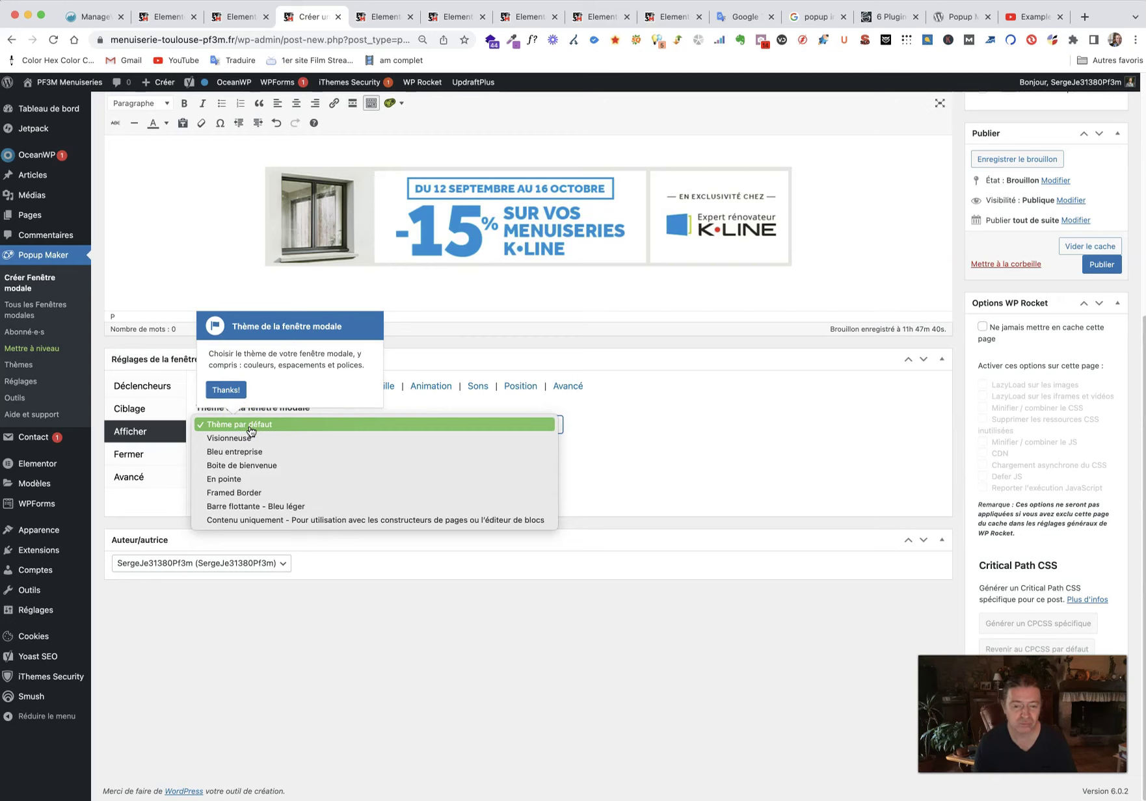
click(257, 465)
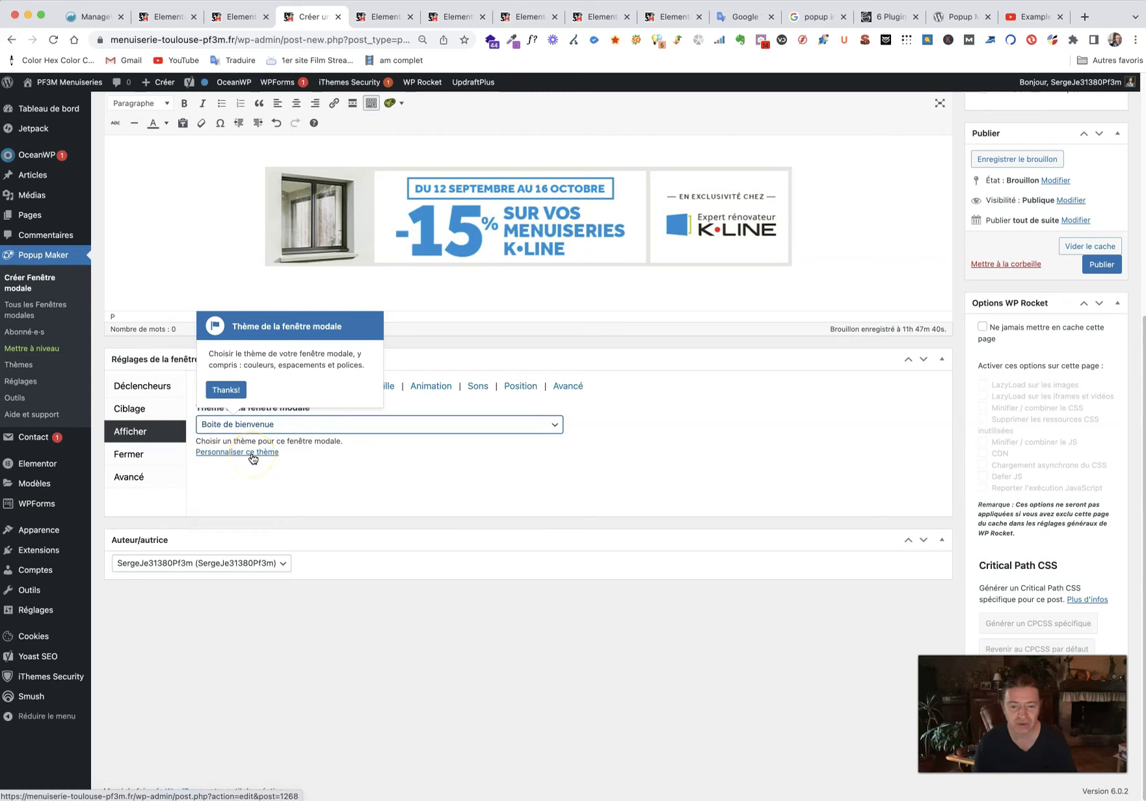
click(253, 453)
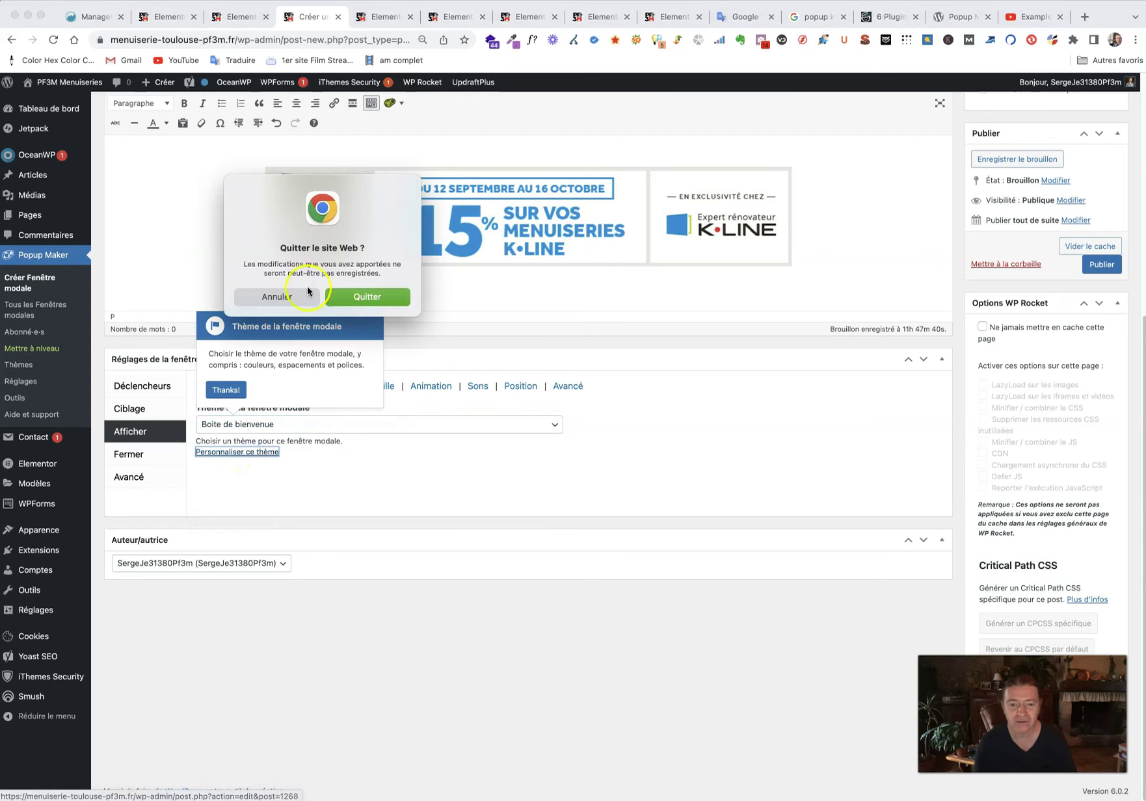
click(282, 295)
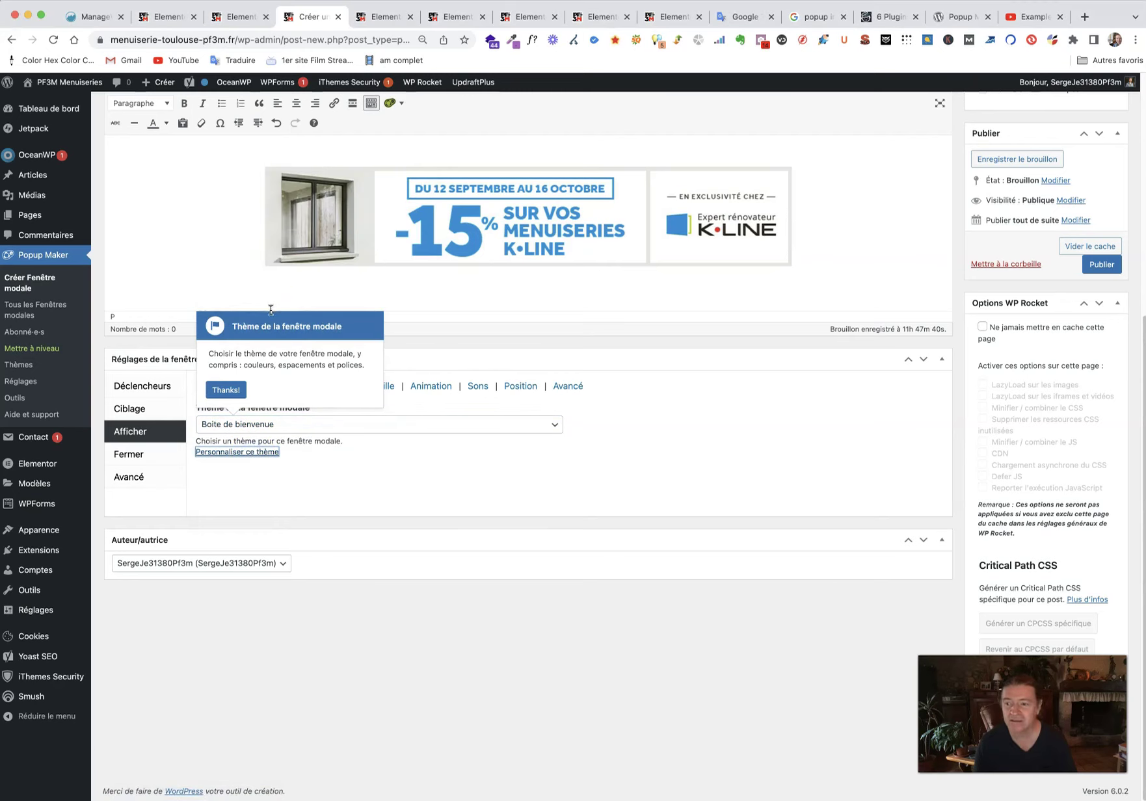
click(1023, 159)
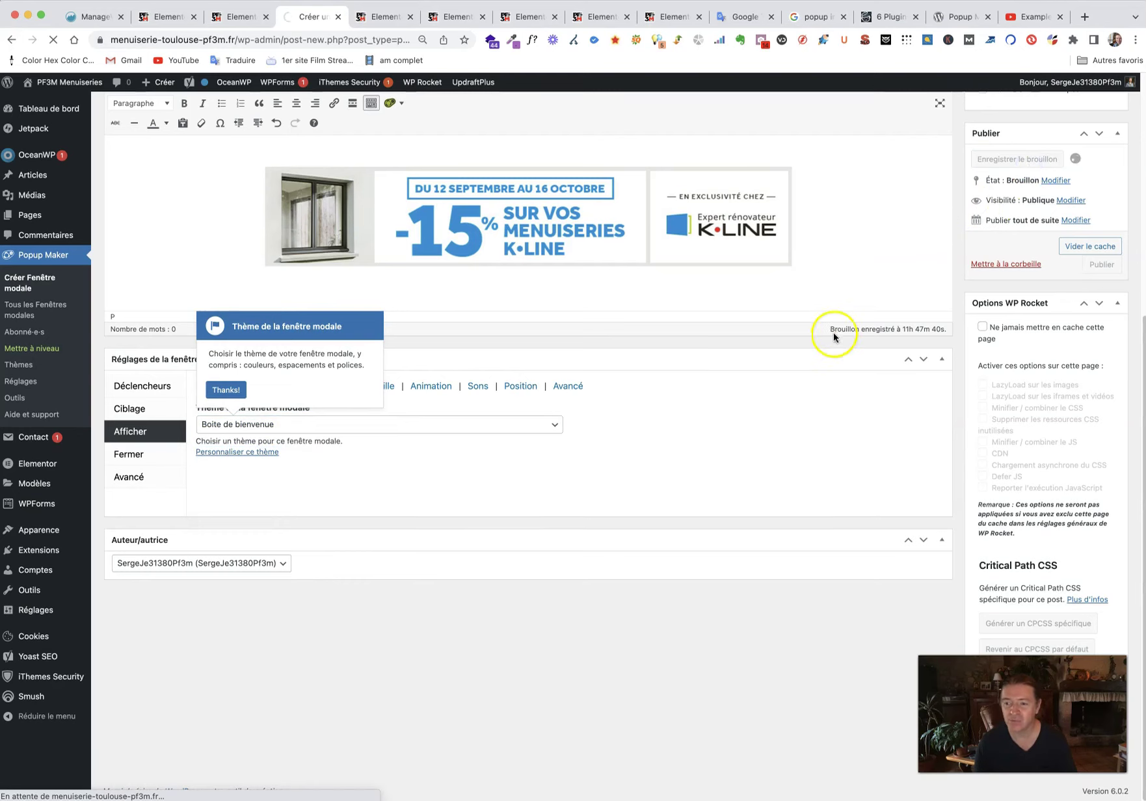
Dismiss the tour's final theme tip and review the saved popup's titles, image and display settings.
scroll(834, 337, up, 3)
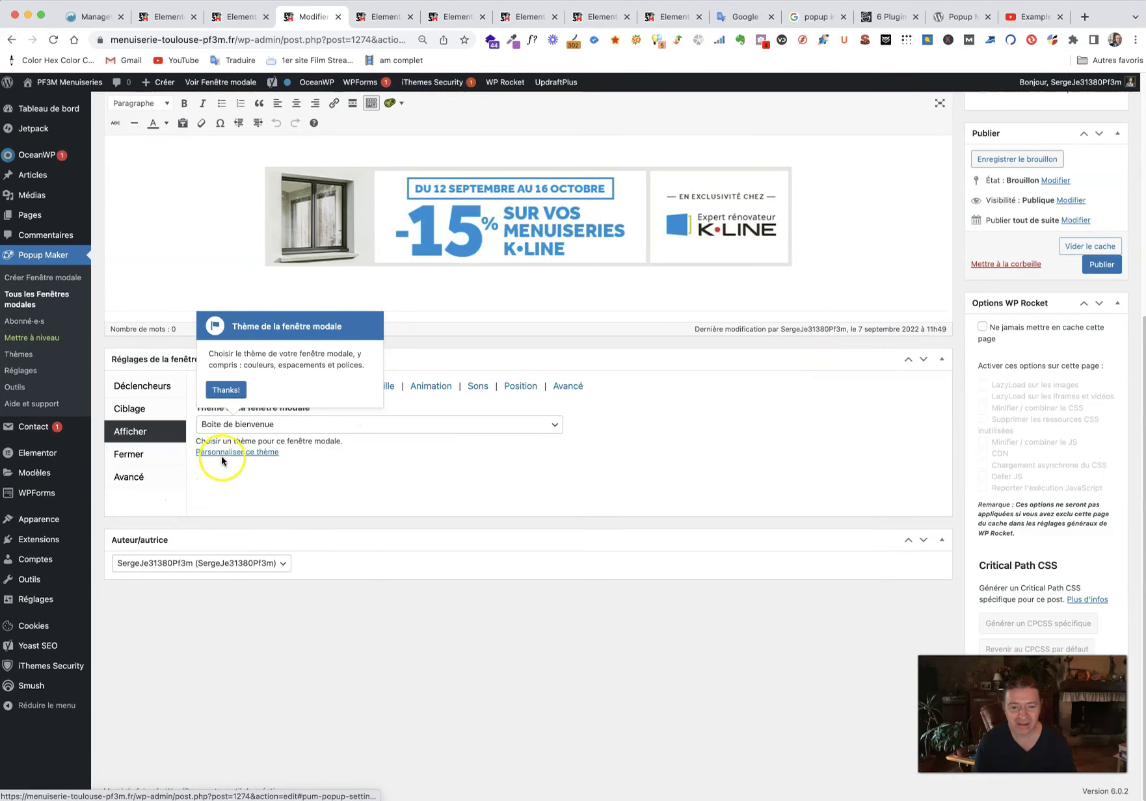
click(225, 390)
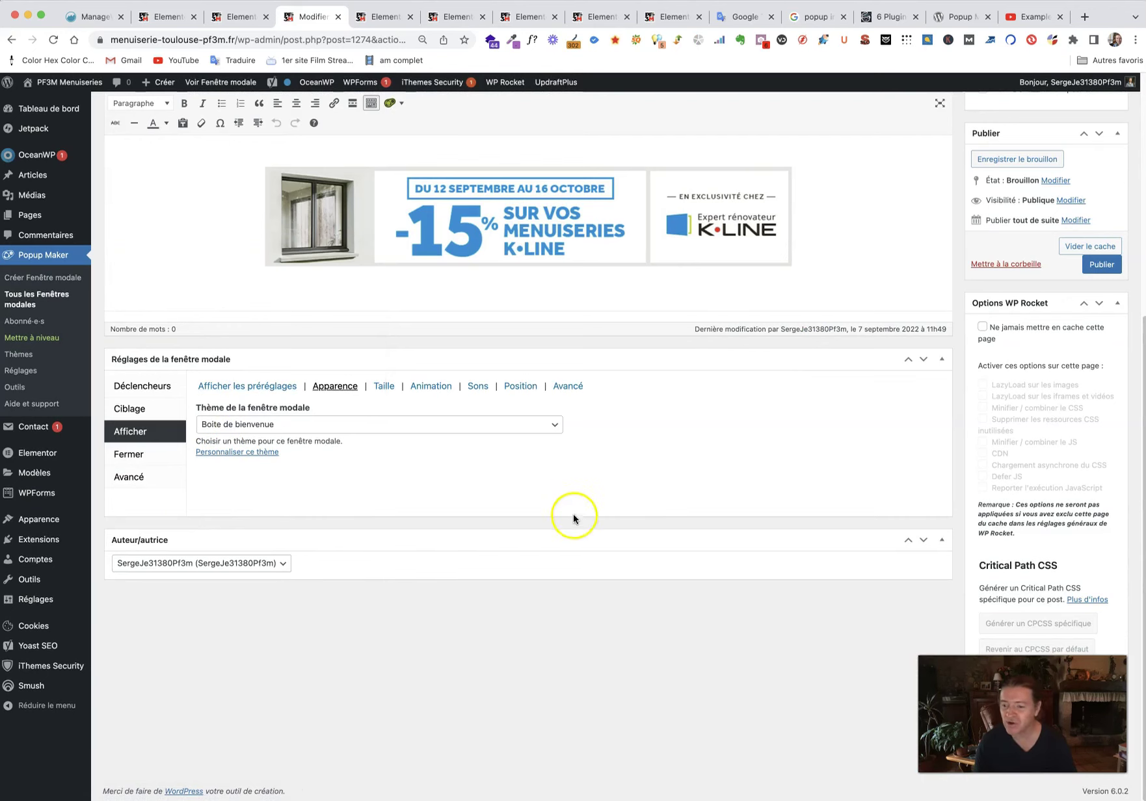
scroll(584, 523, up, 3)
scroll(584, 528, up, 3)
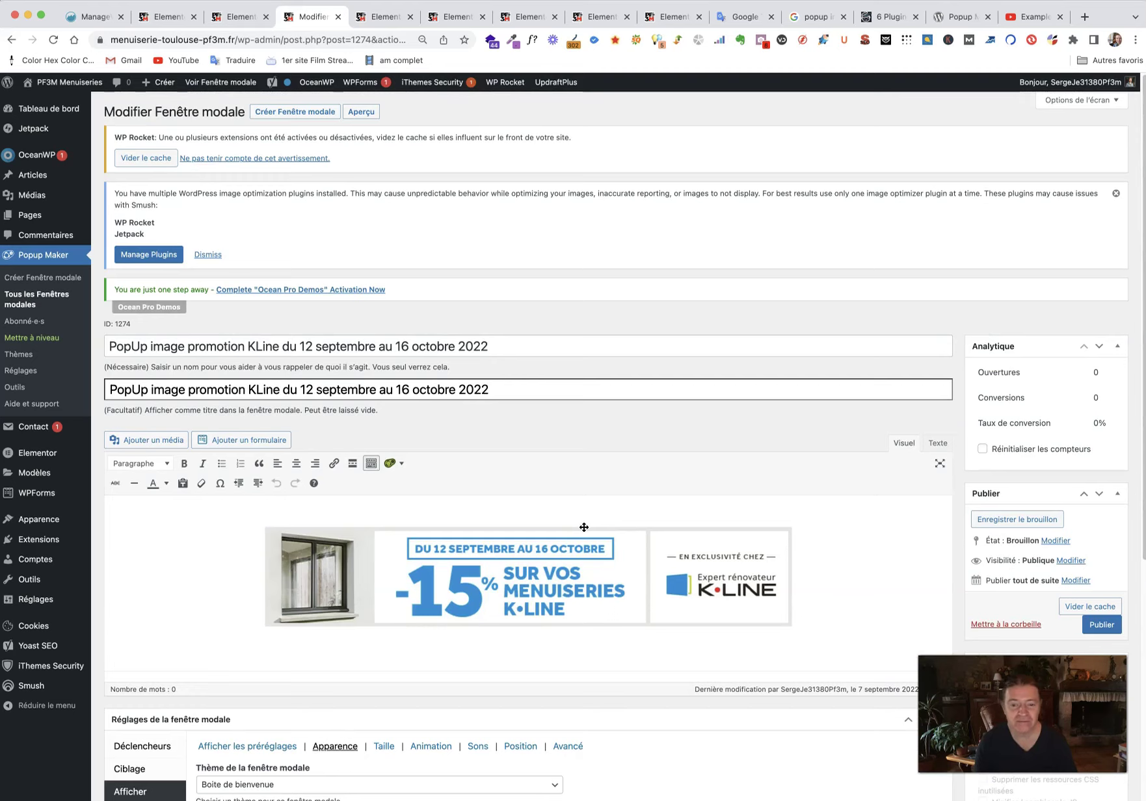
scroll(584, 527, down, 6)
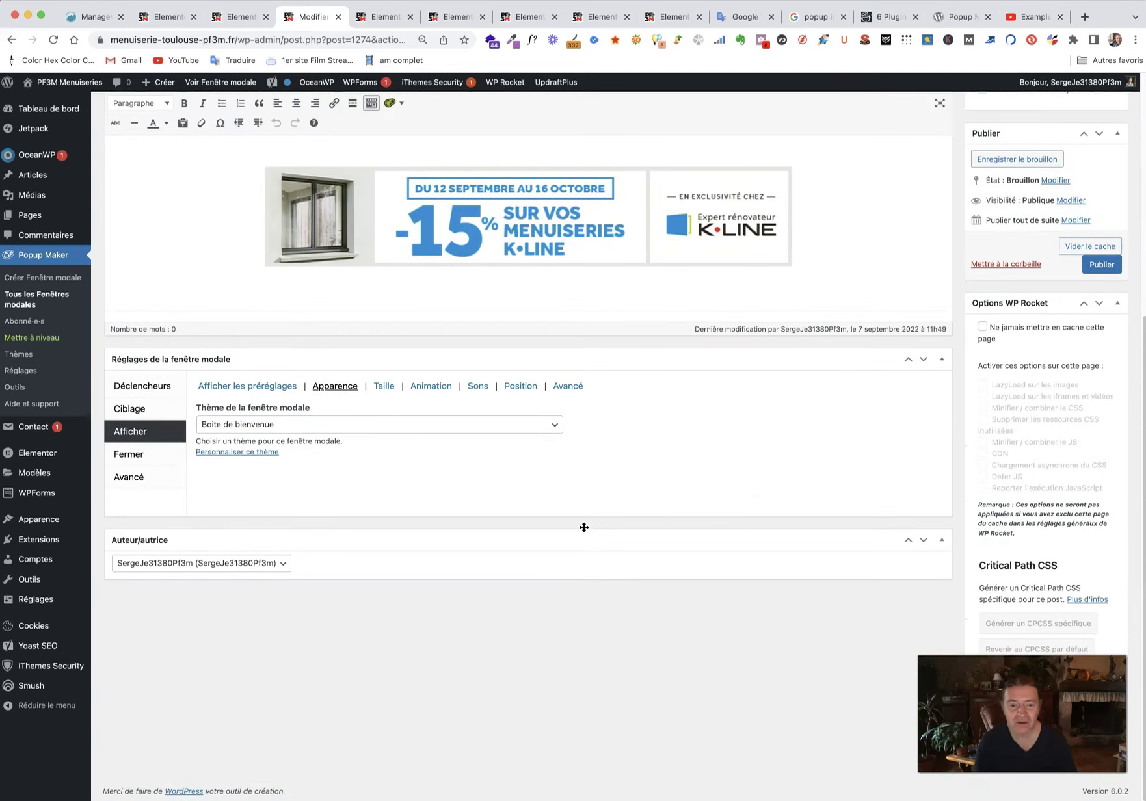
Add a "Délai/Ouverture automatique" trigger with a 500 ms delay and a cookie set "Lors de la fermeture de la fenêtre modale".
click(146, 394)
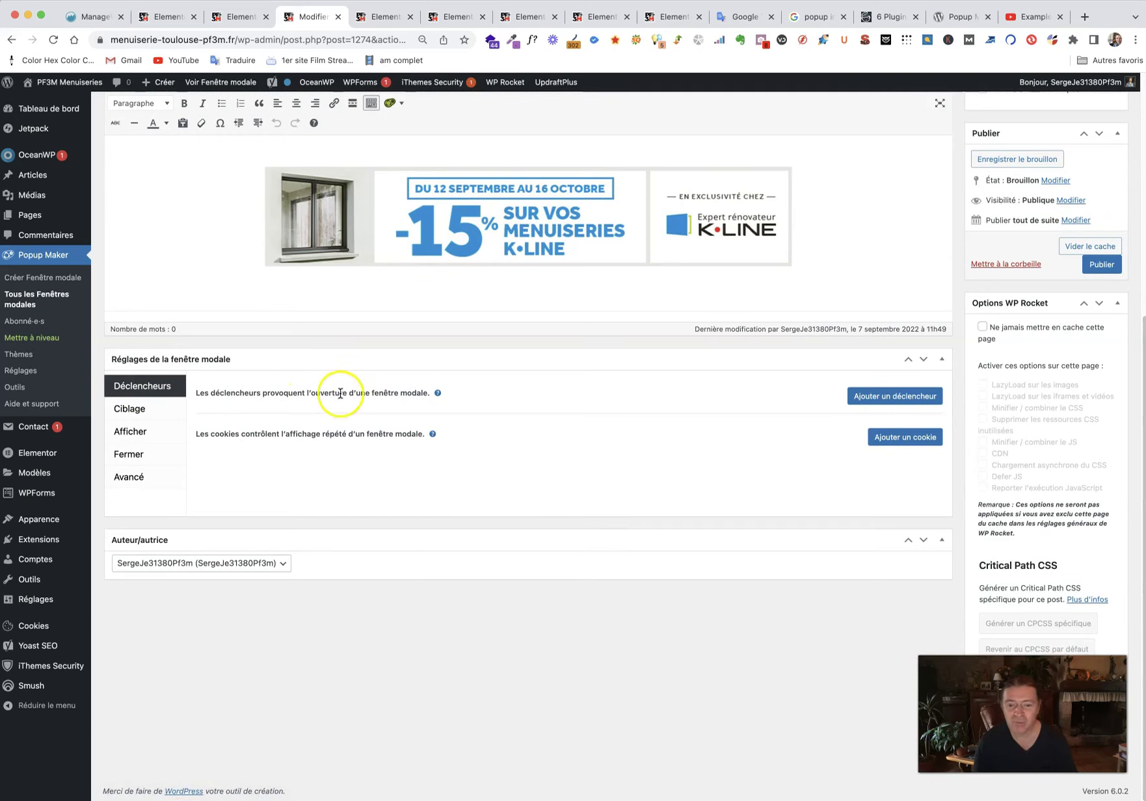
click(882, 396)
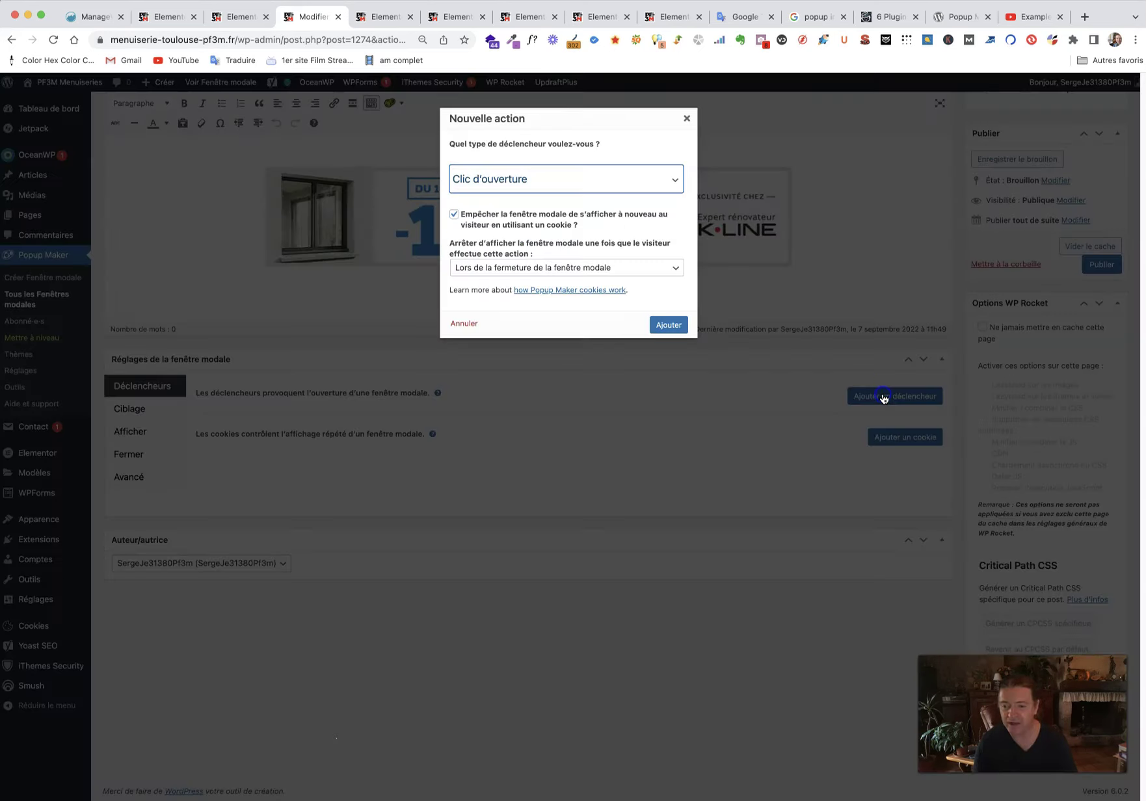
click(585, 177)
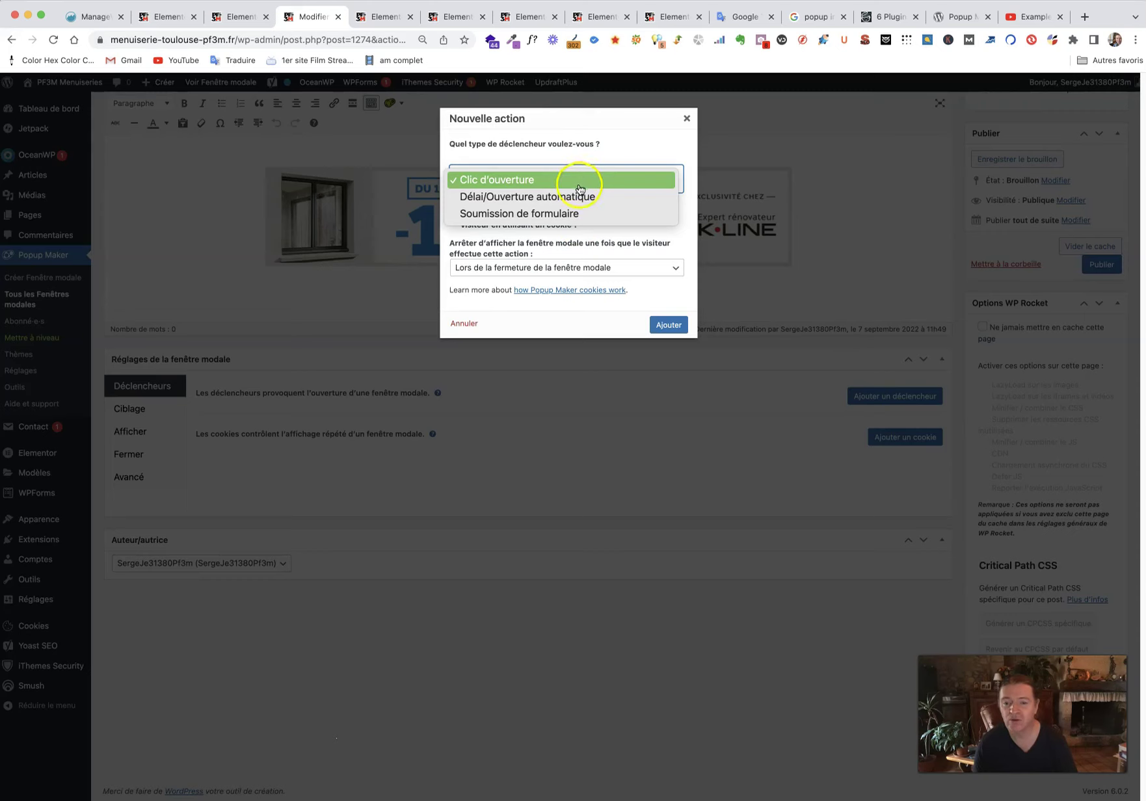
click(585, 198)
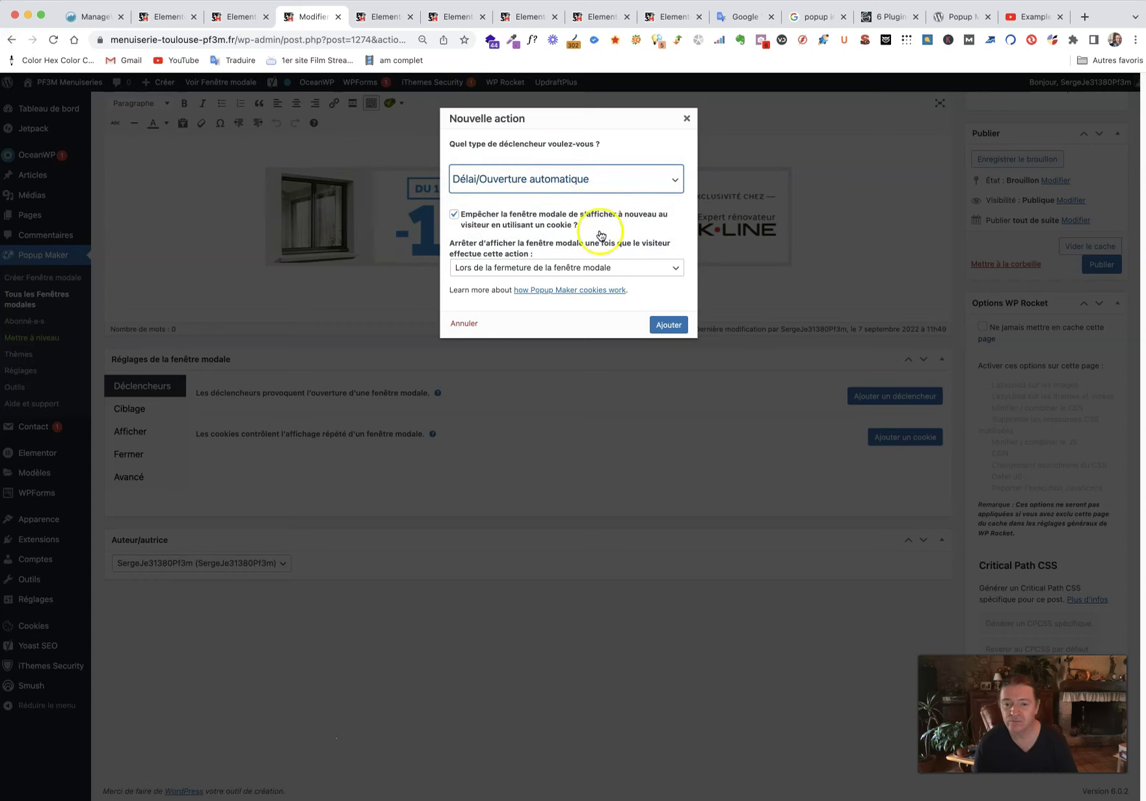
click(494, 269)
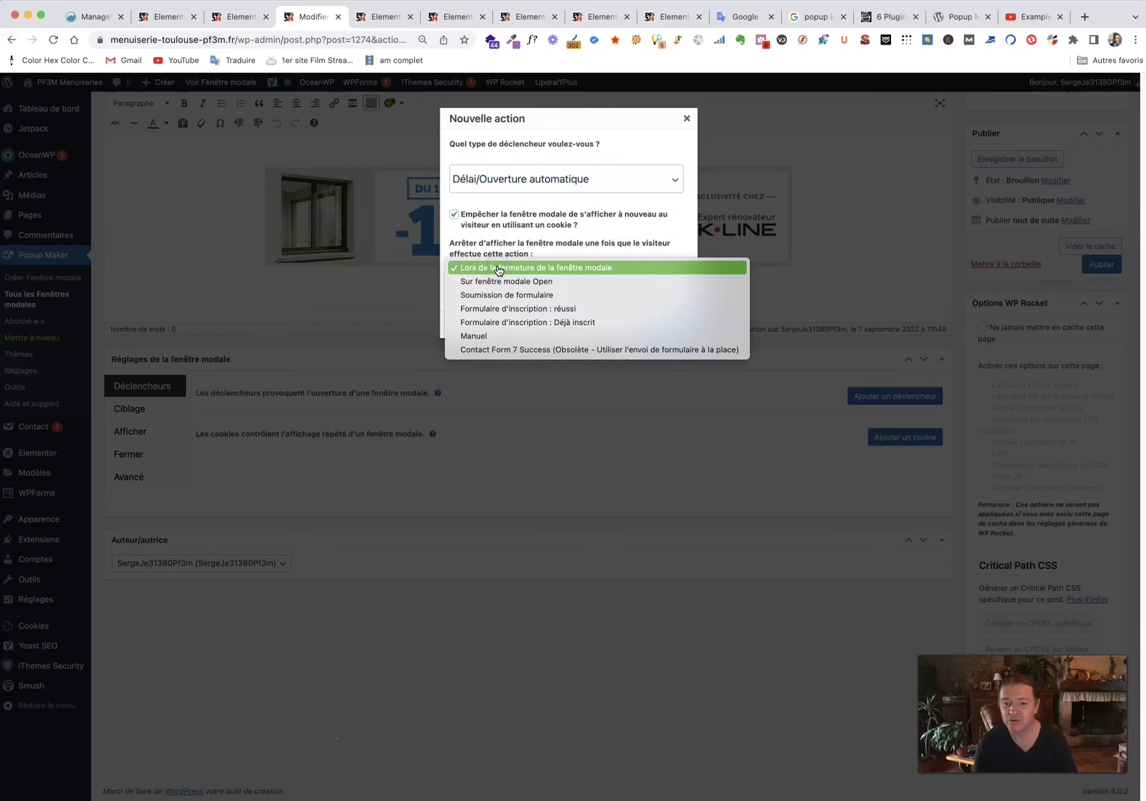
click(498, 268)
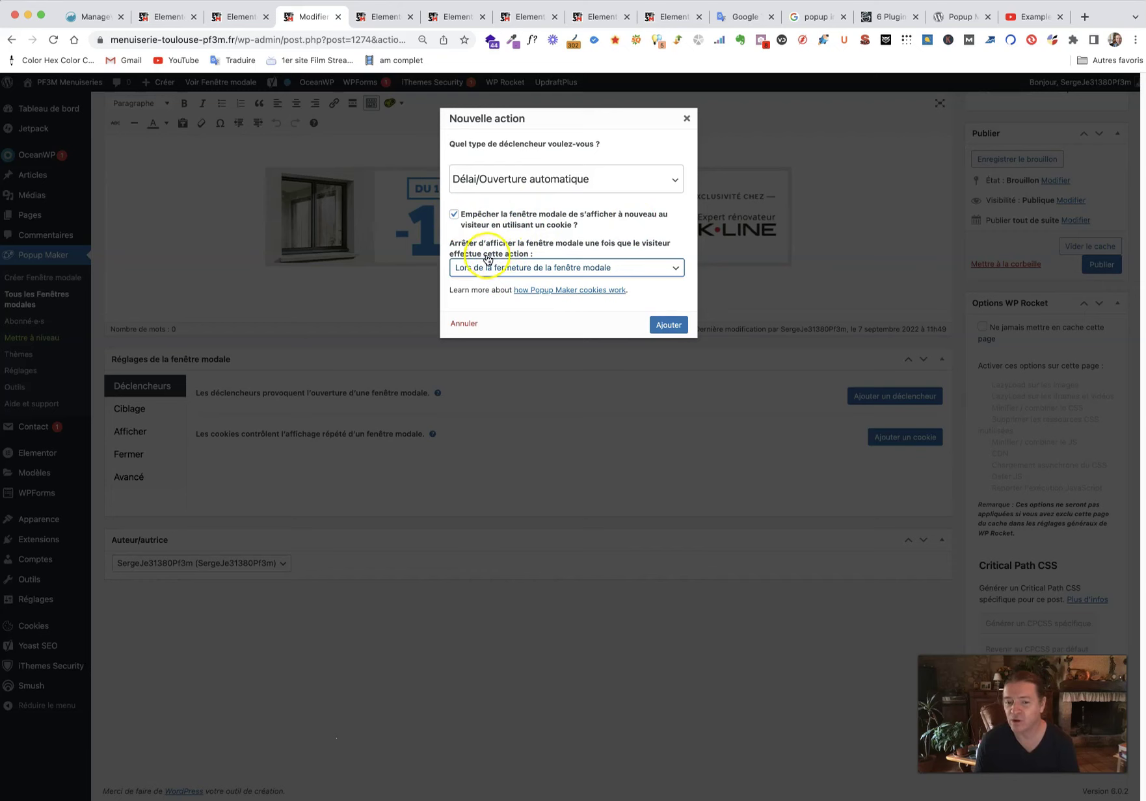
click(666, 326)
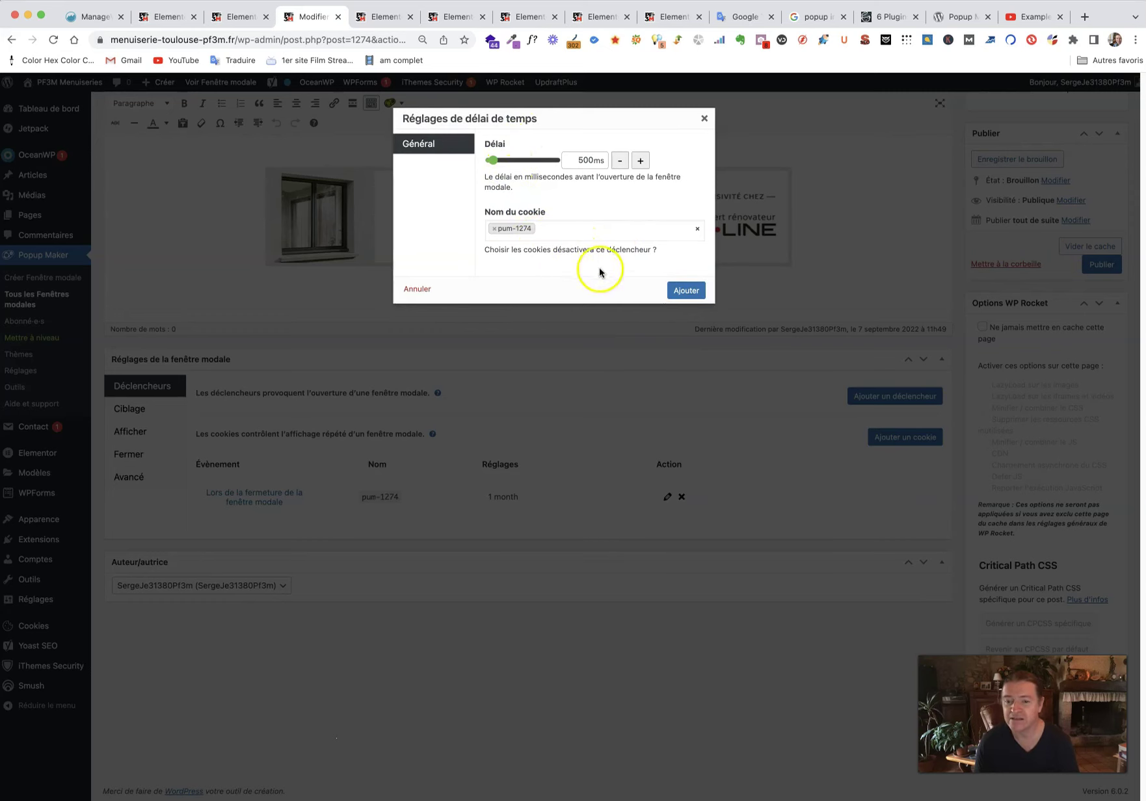
click(686, 290)
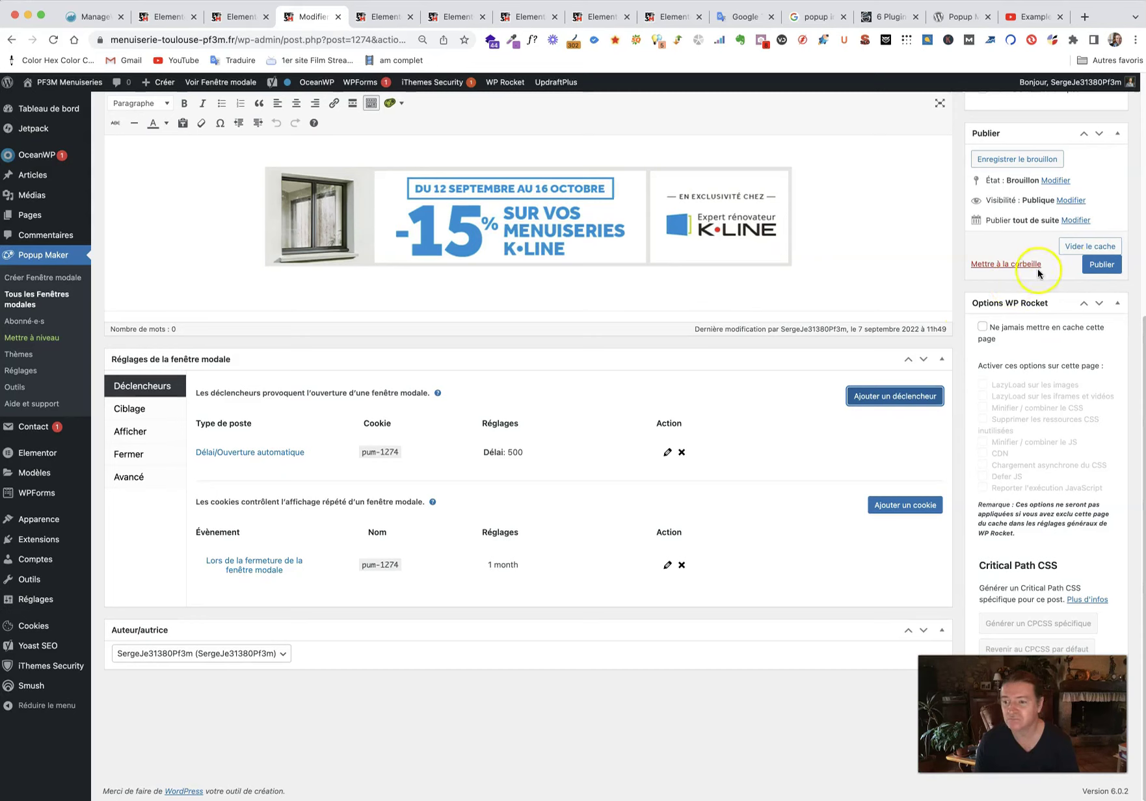
Save the popup draft with its trigger and publish the popup.
click(1007, 158)
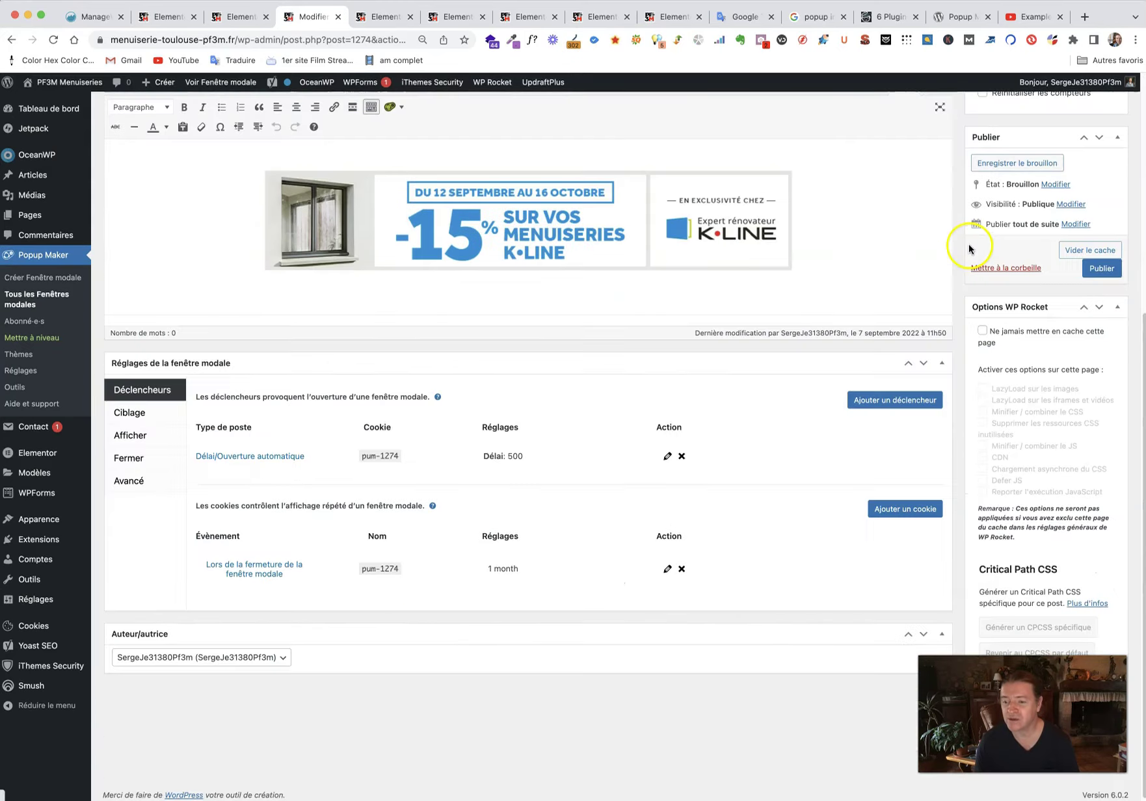
click(1100, 272)
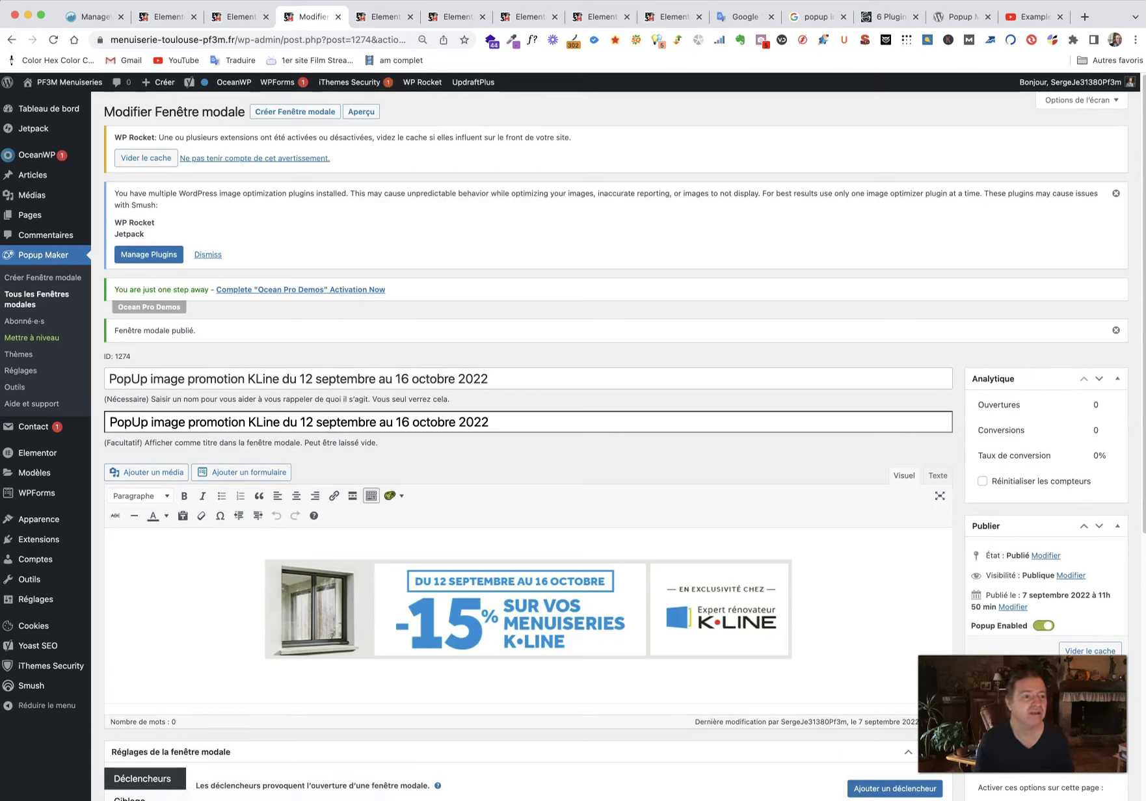
Search Google for "pf3m" in a new private browsing window.
key(super+shift+n)
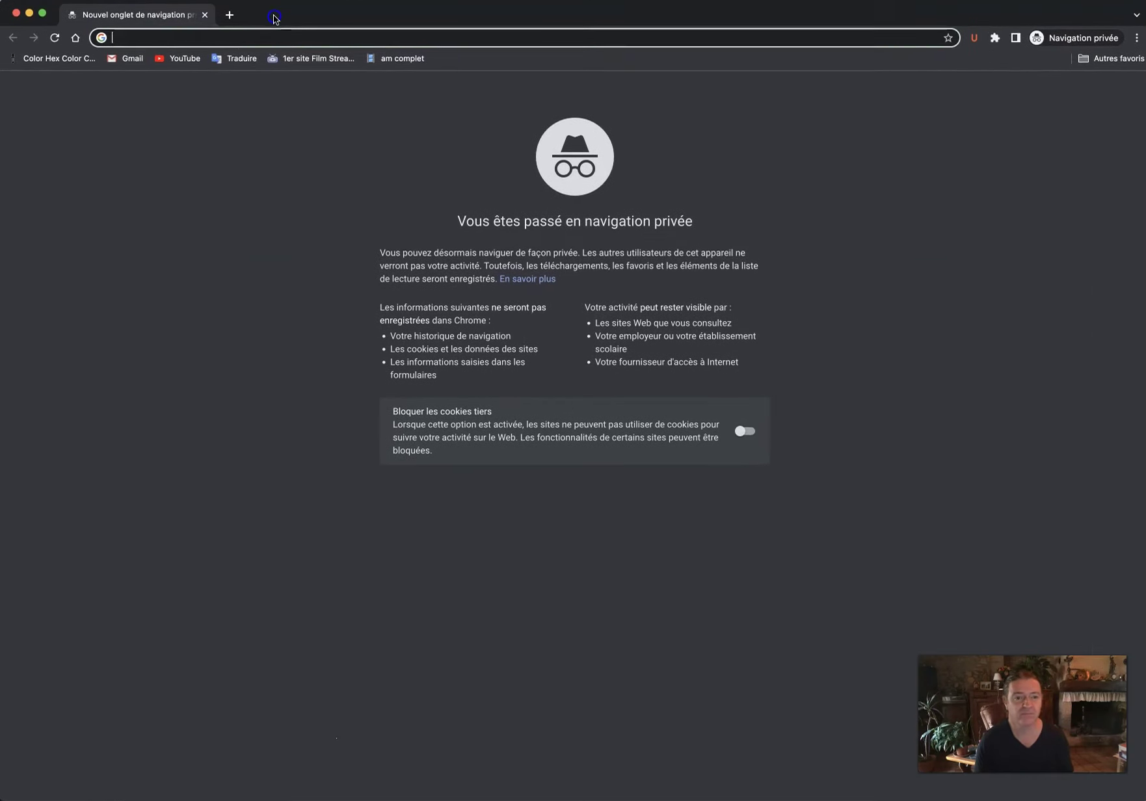
click(258, 36)
text(pf)
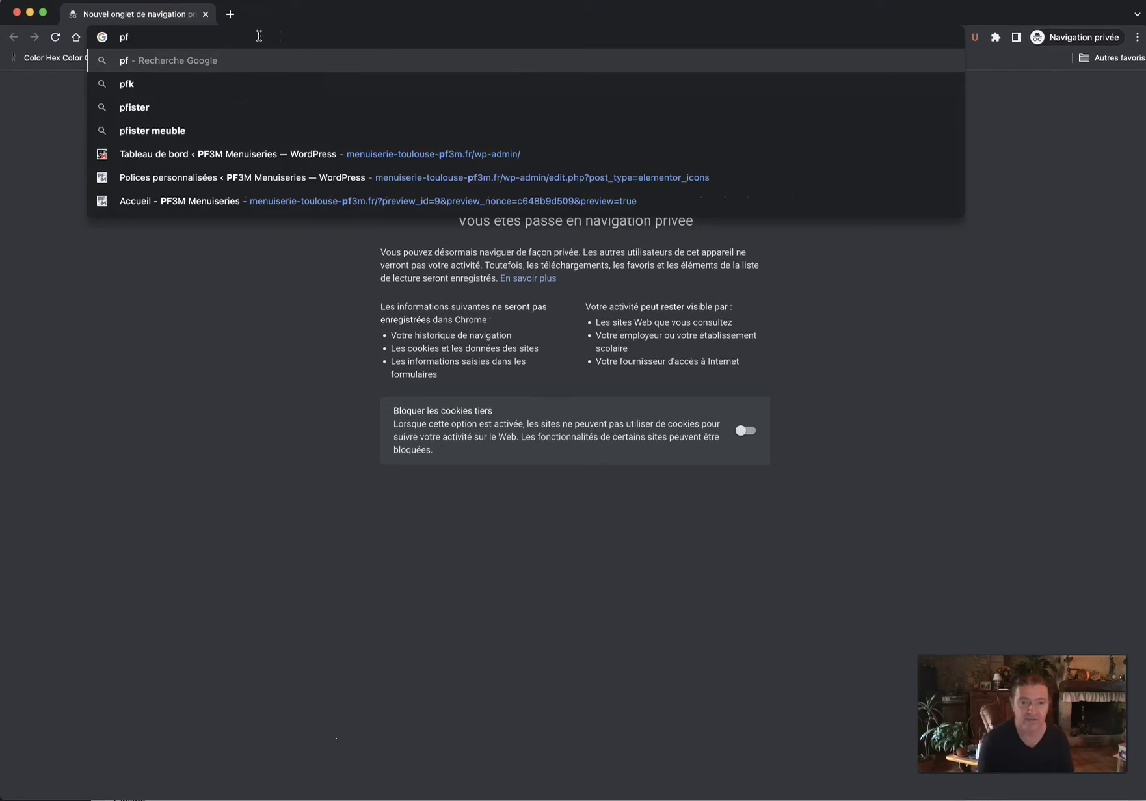
text(3m)
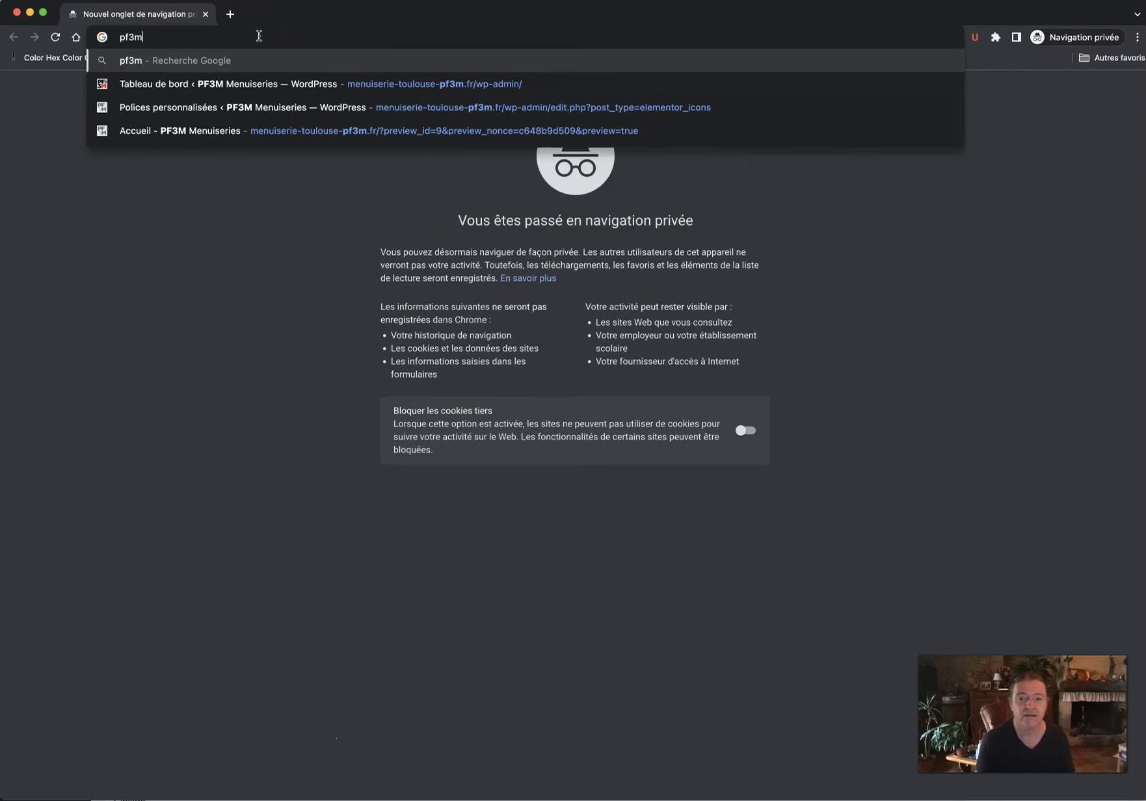
key(Return)
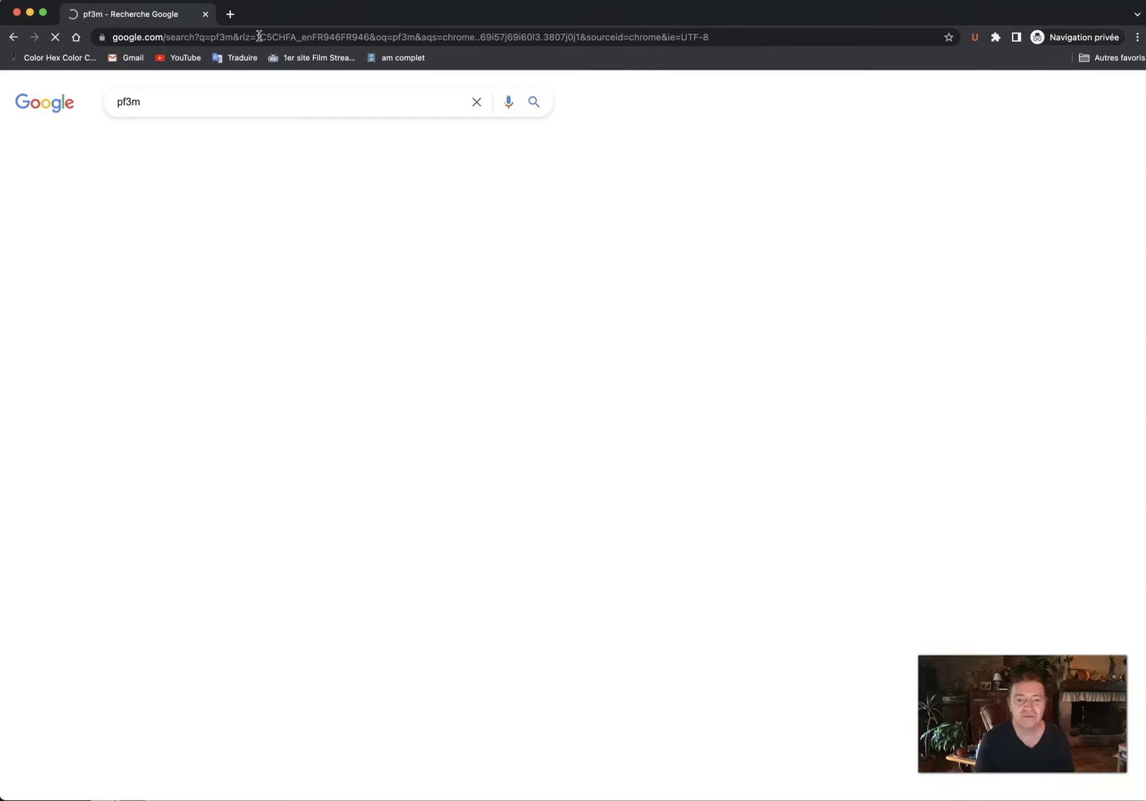
Accept Google's cookies, dismiss the business product overlay and open the PF3M Menuiseries home page to check the live popup.
click(369, 333)
click(651, 629)
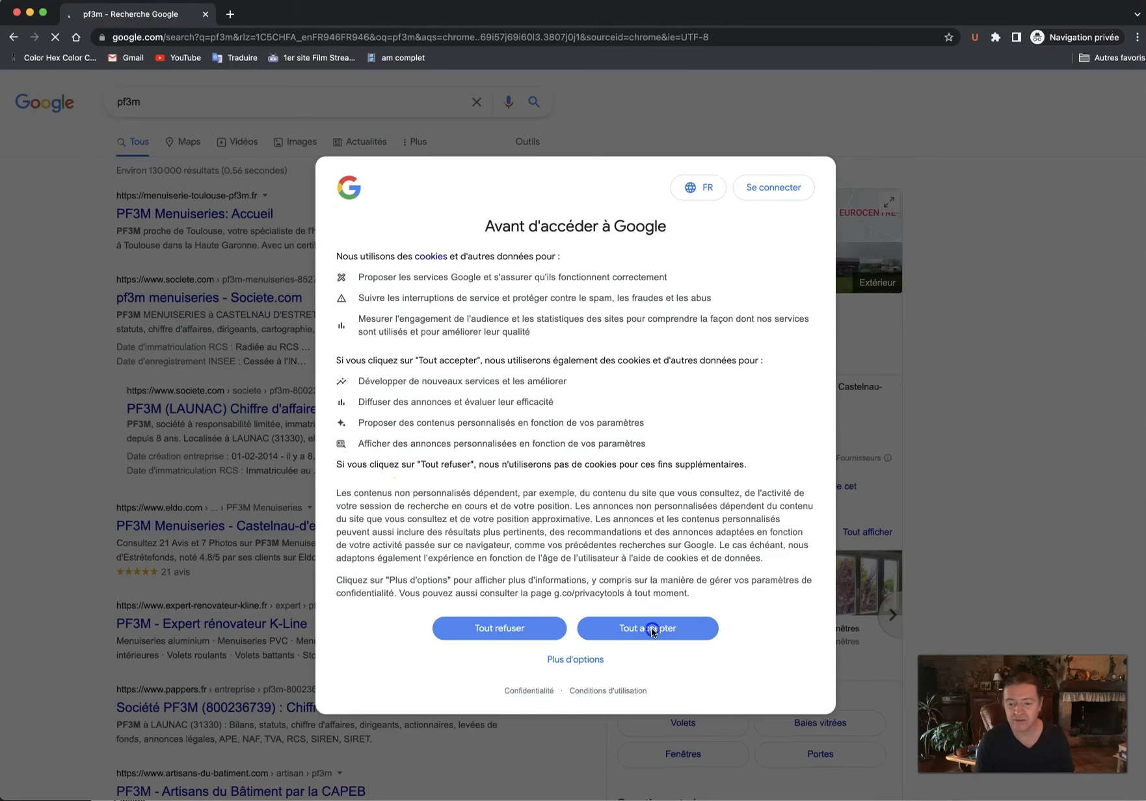
click(505, 612)
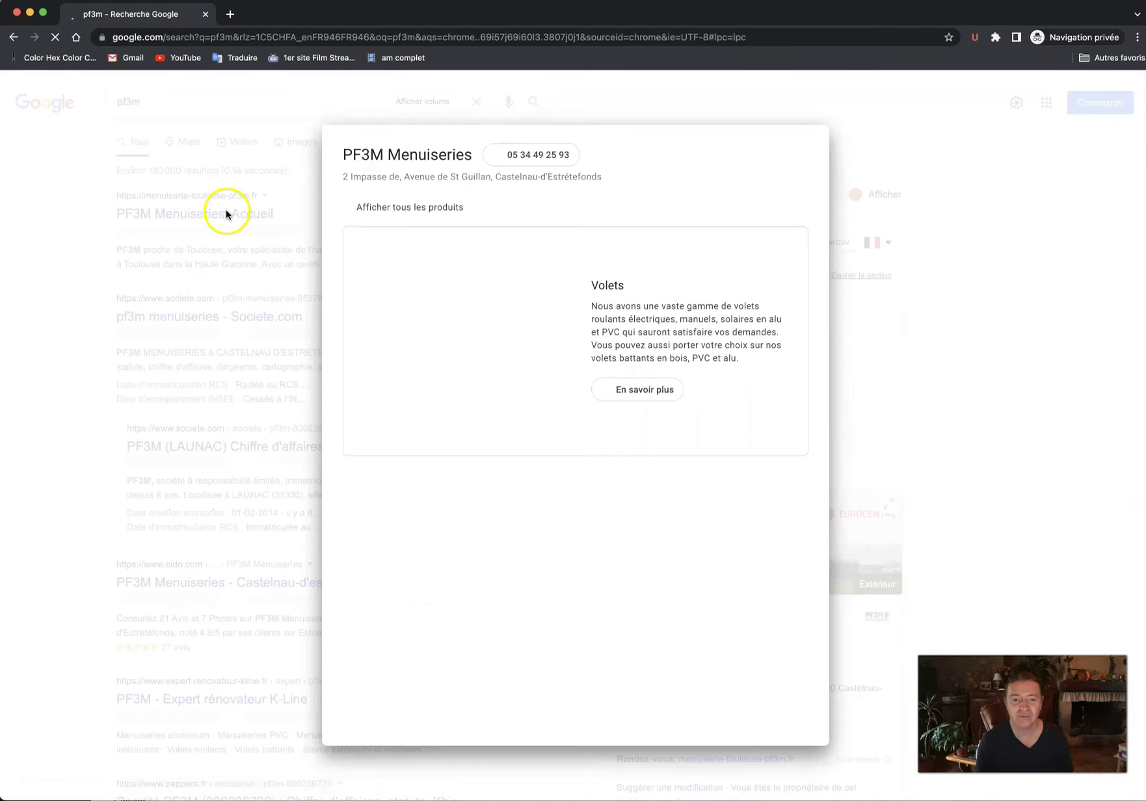
click(800, 156)
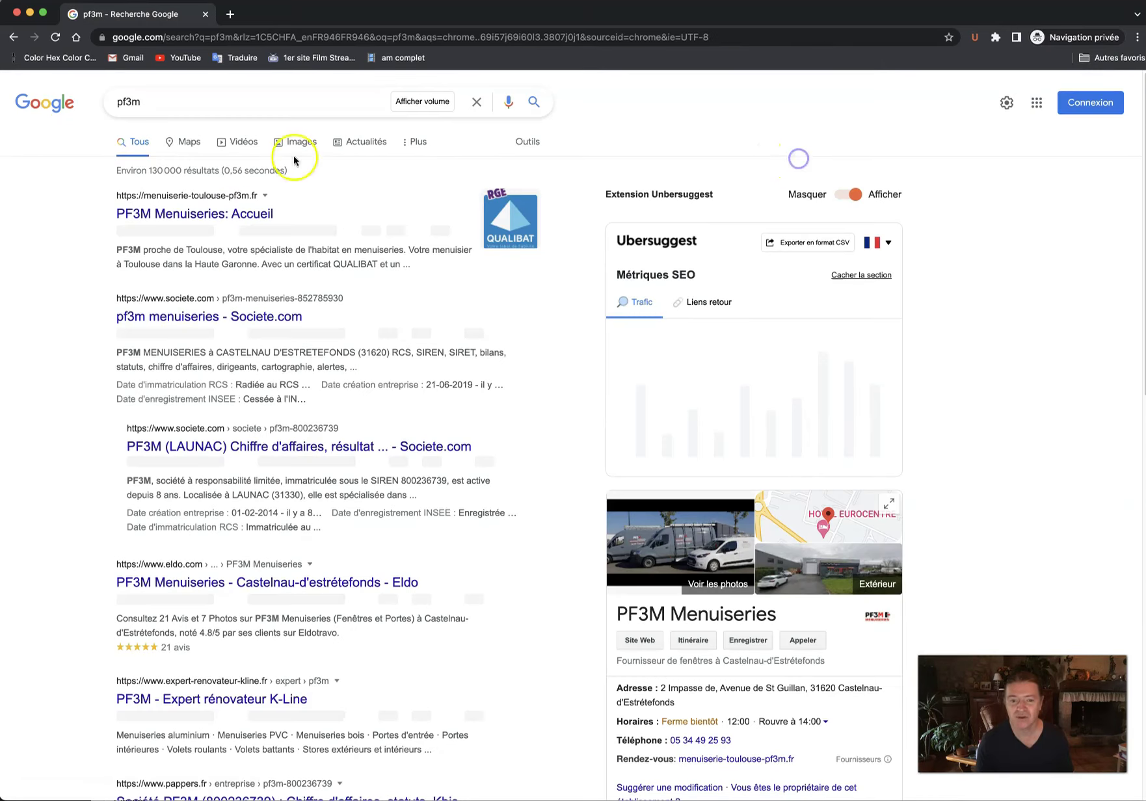
click(182, 215)
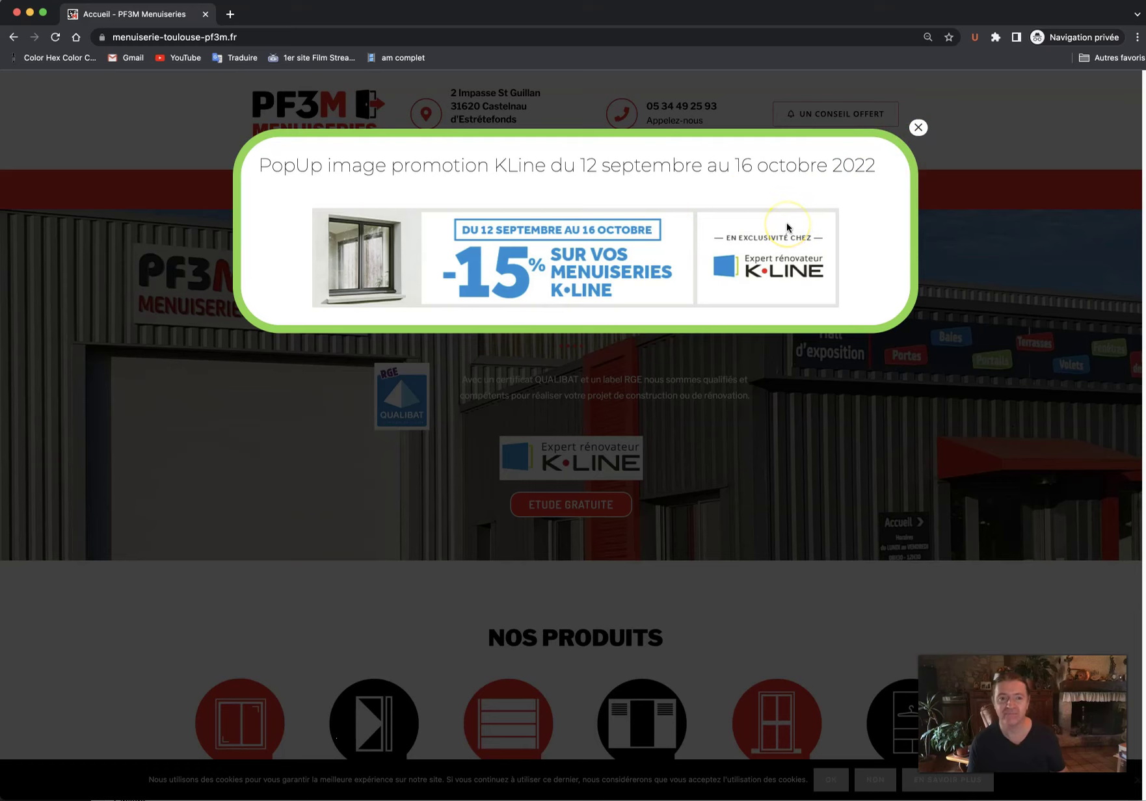
Put the PDF slide away and return from the live site to the popup's edit page in WordPress.
key(super+Tab)
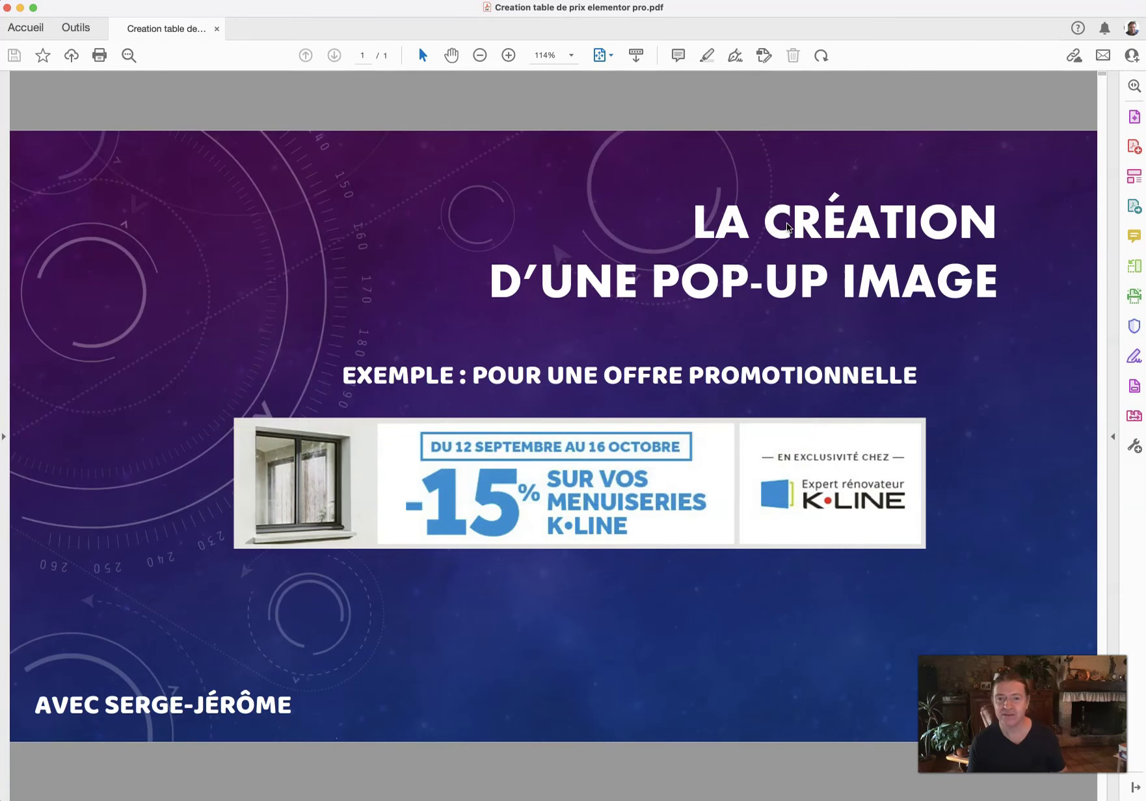
click(20, 8)
drag(302, 20, 304, 40)
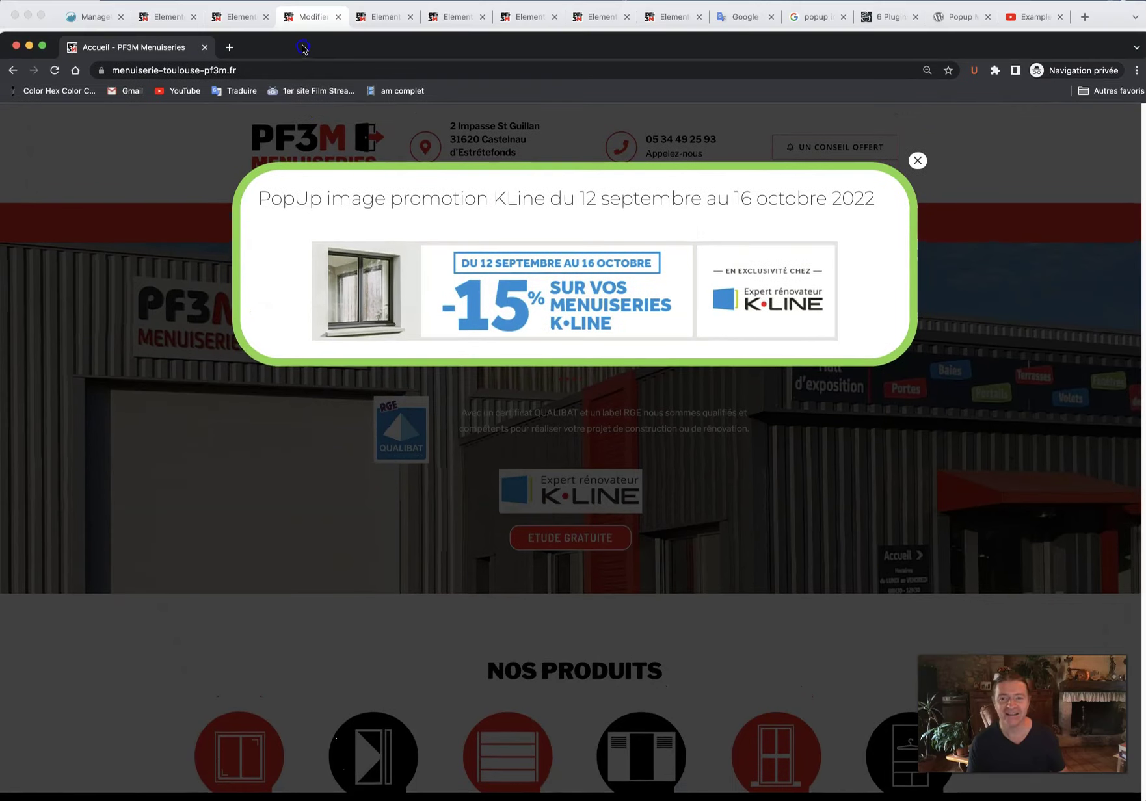
click(1115, 9)
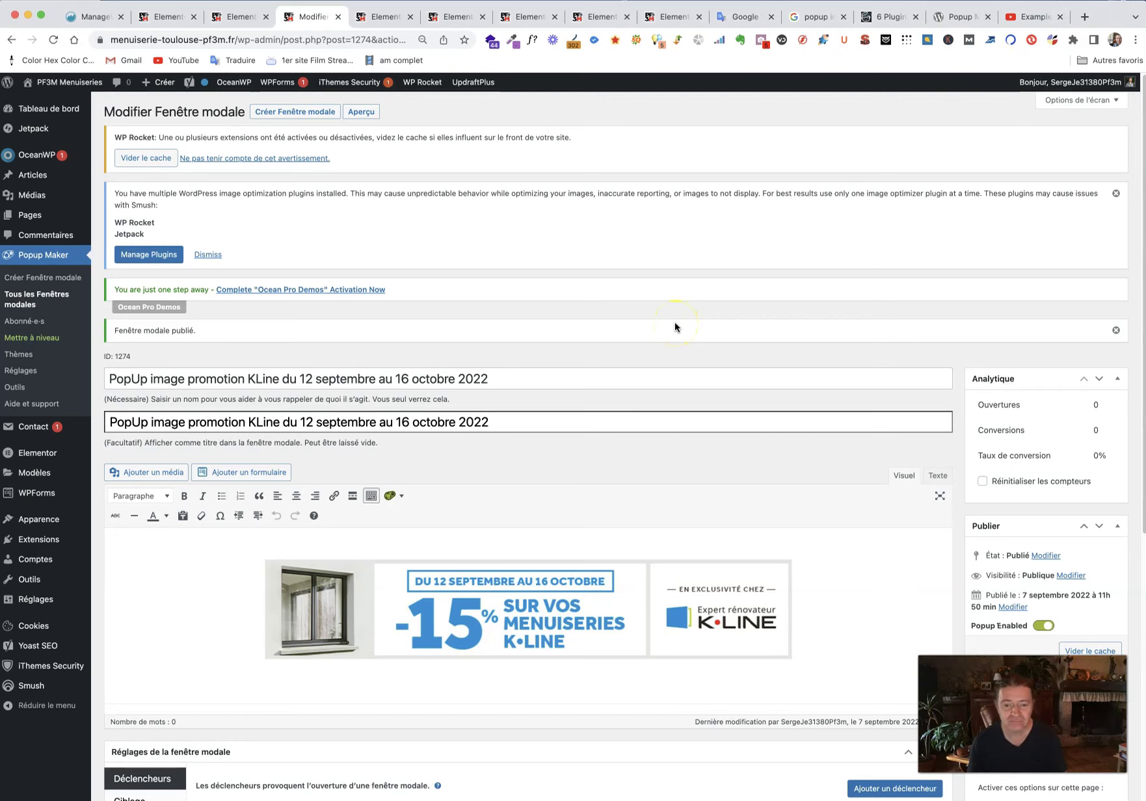
Review the published popup's titles, image, triggers and targeting settings.
scroll(612, 384, down, 2)
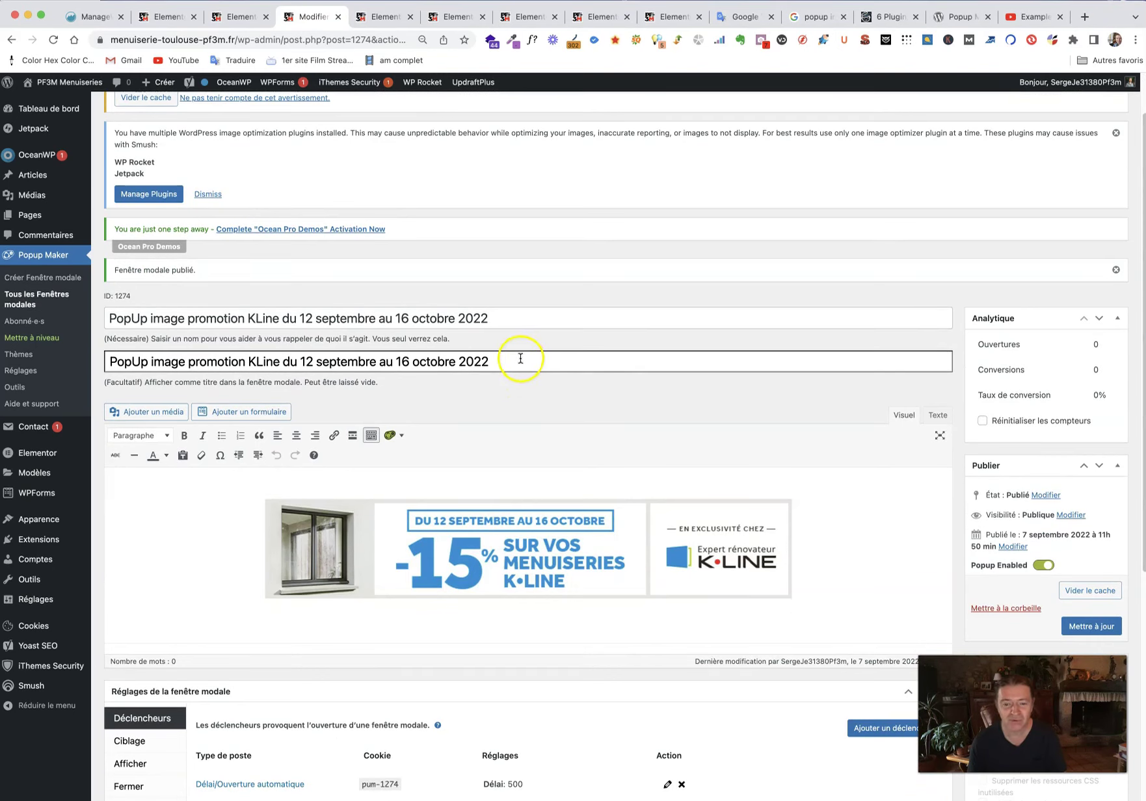
scroll(520, 359, down, 6)
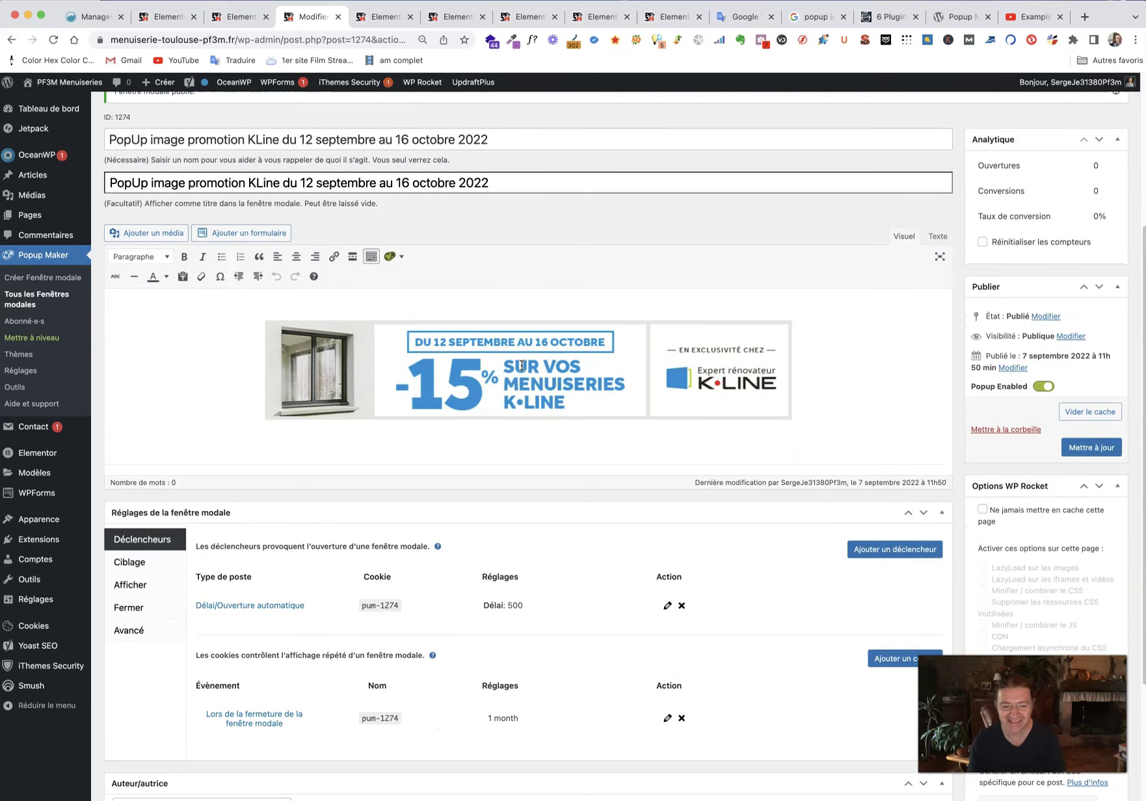
scroll(522, 366, down, 4)
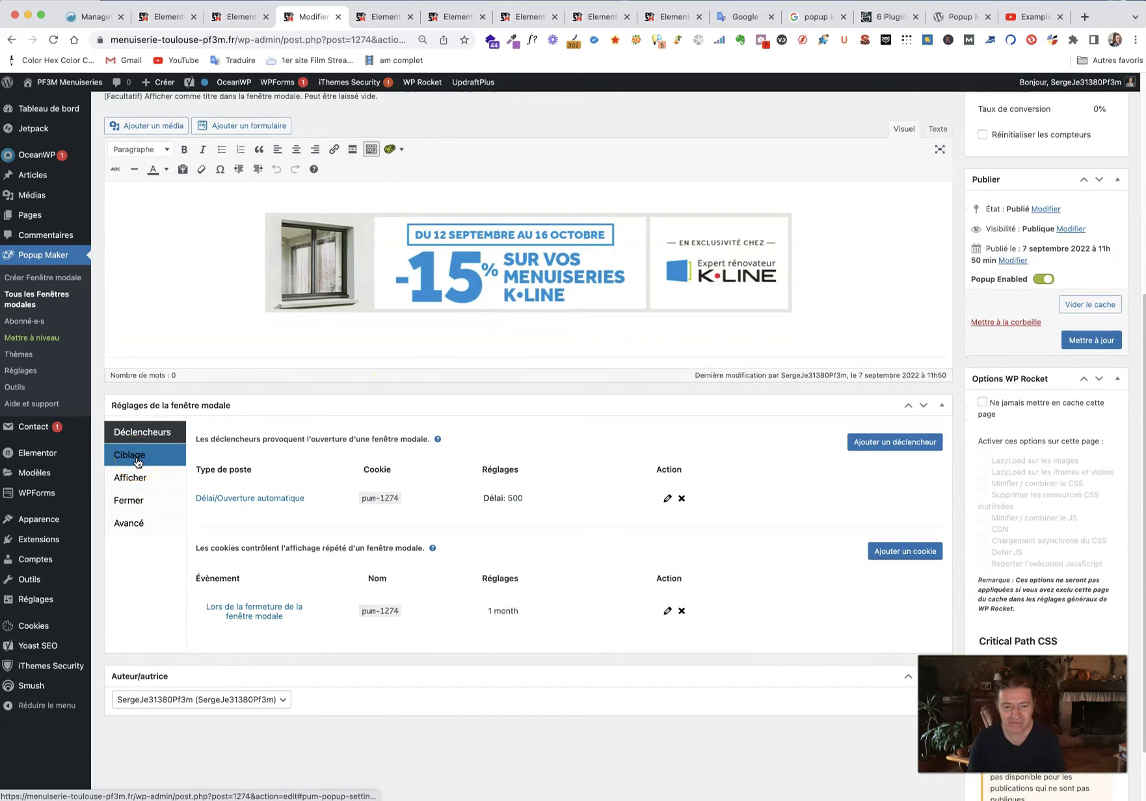
click(137, 462)
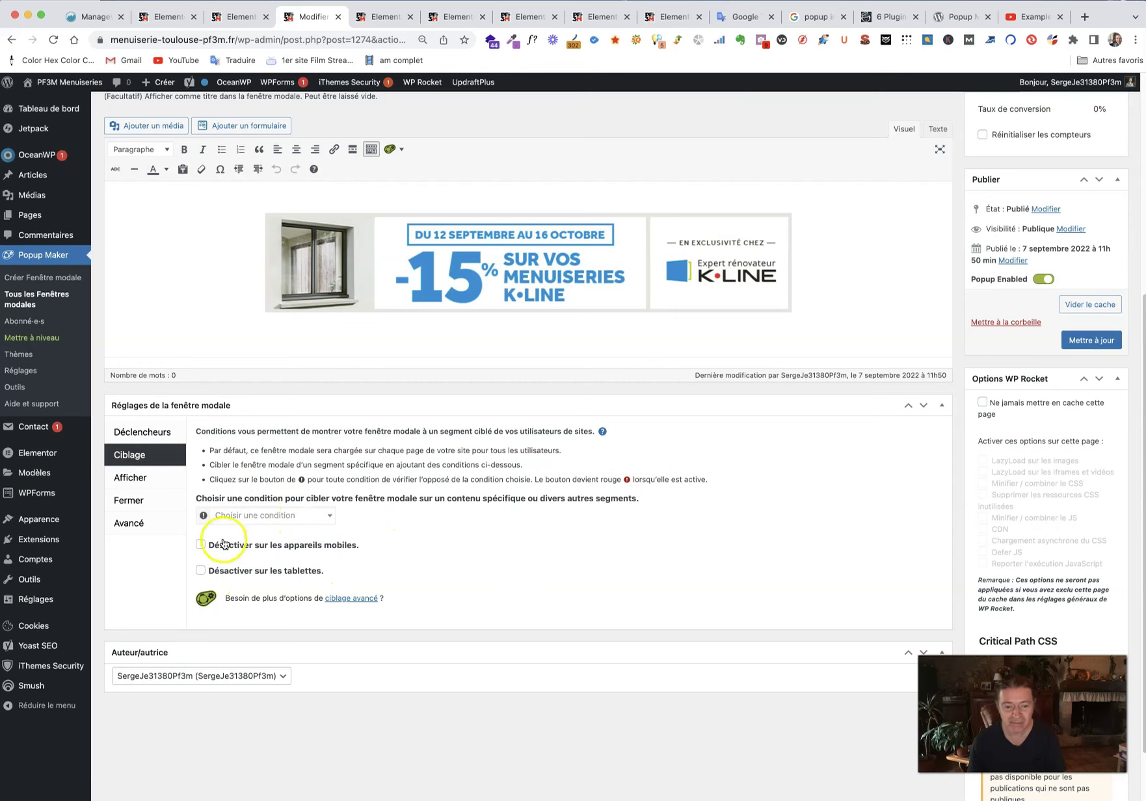
Apply the "Fenêtre modale centrée" display preset to the popup.
click(143, 477)
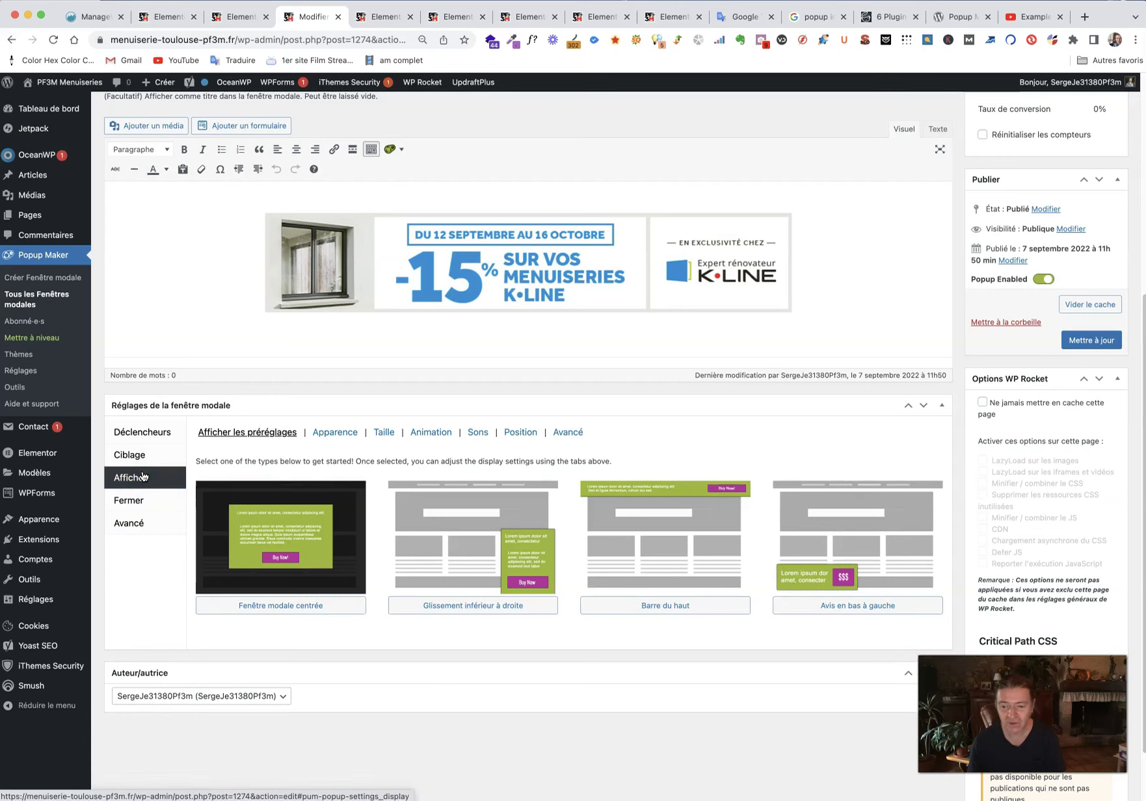
click(273, 614)
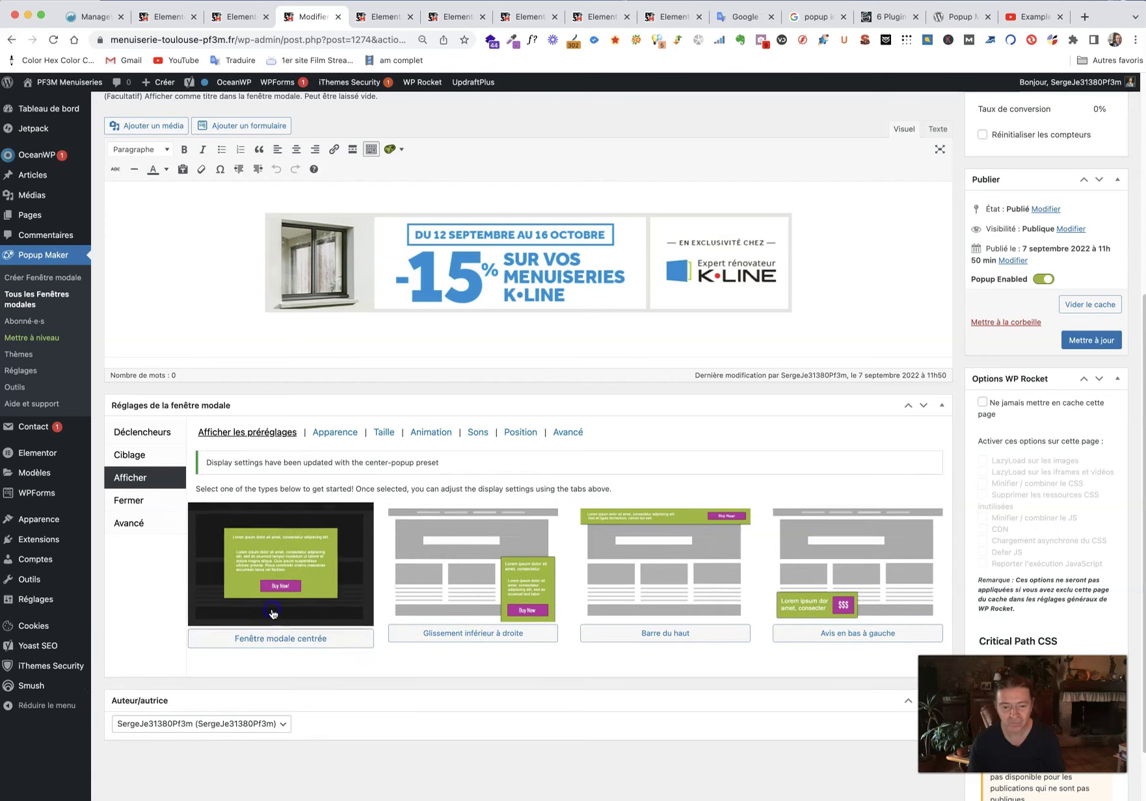
click(272, 601)
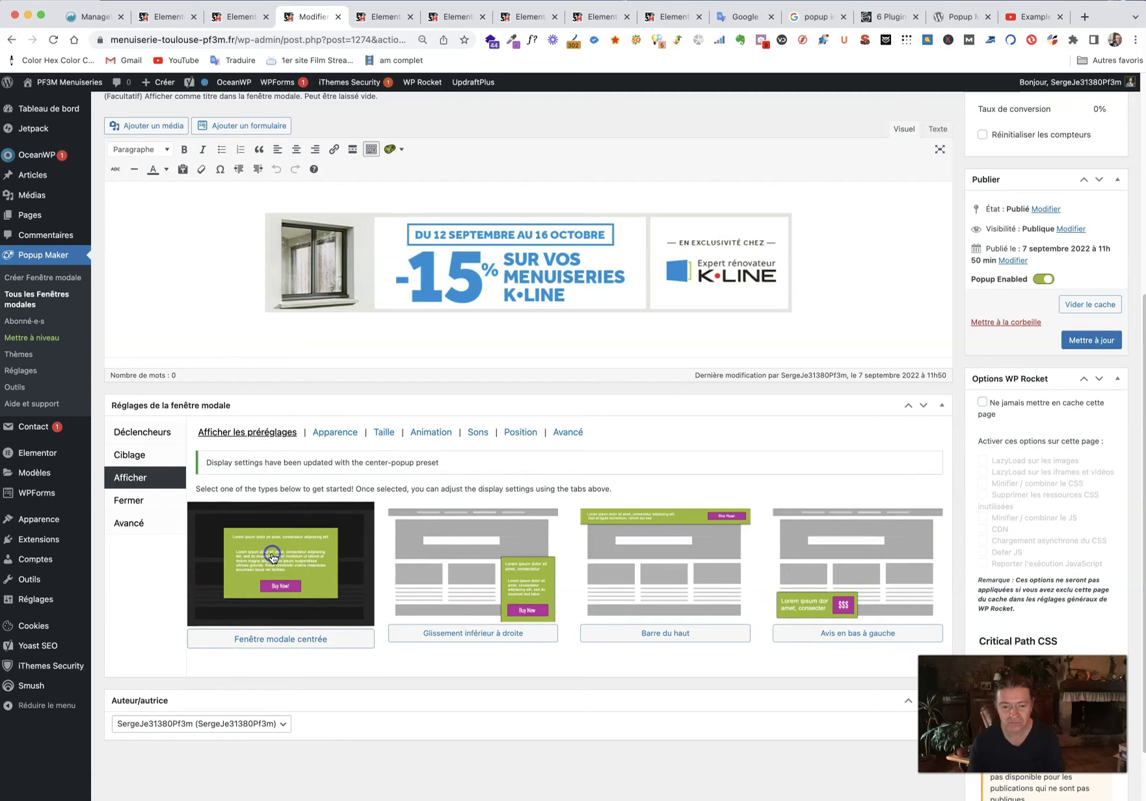
Examine the popup's display settings for theme, size, animation, sound, position and advanced options, as well as its closing settings.
click(345, 433)
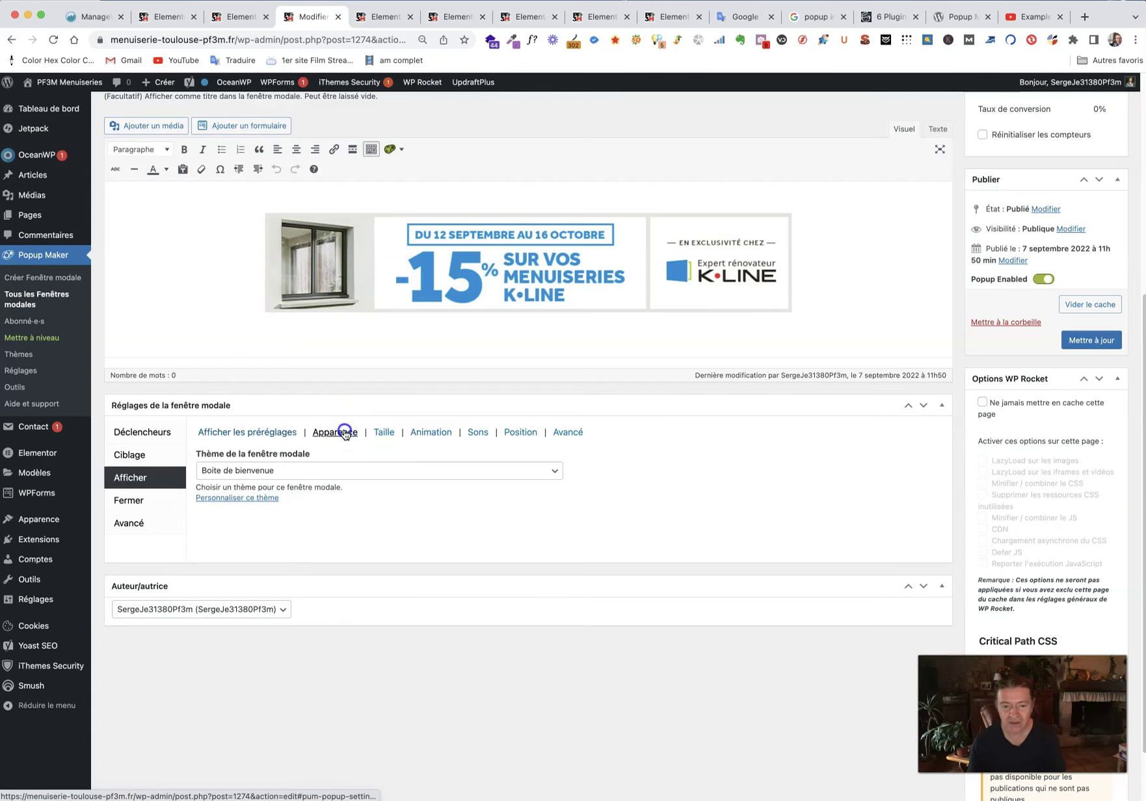
click(384, 433)
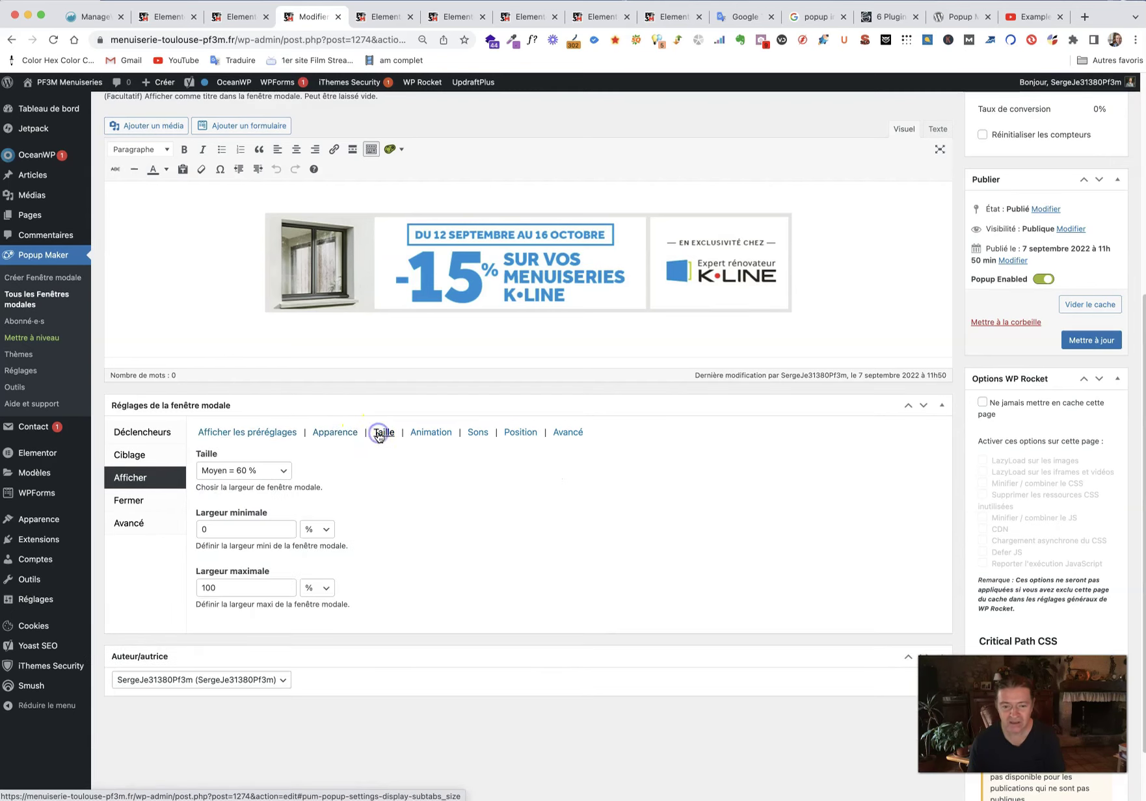
click(431, 433)
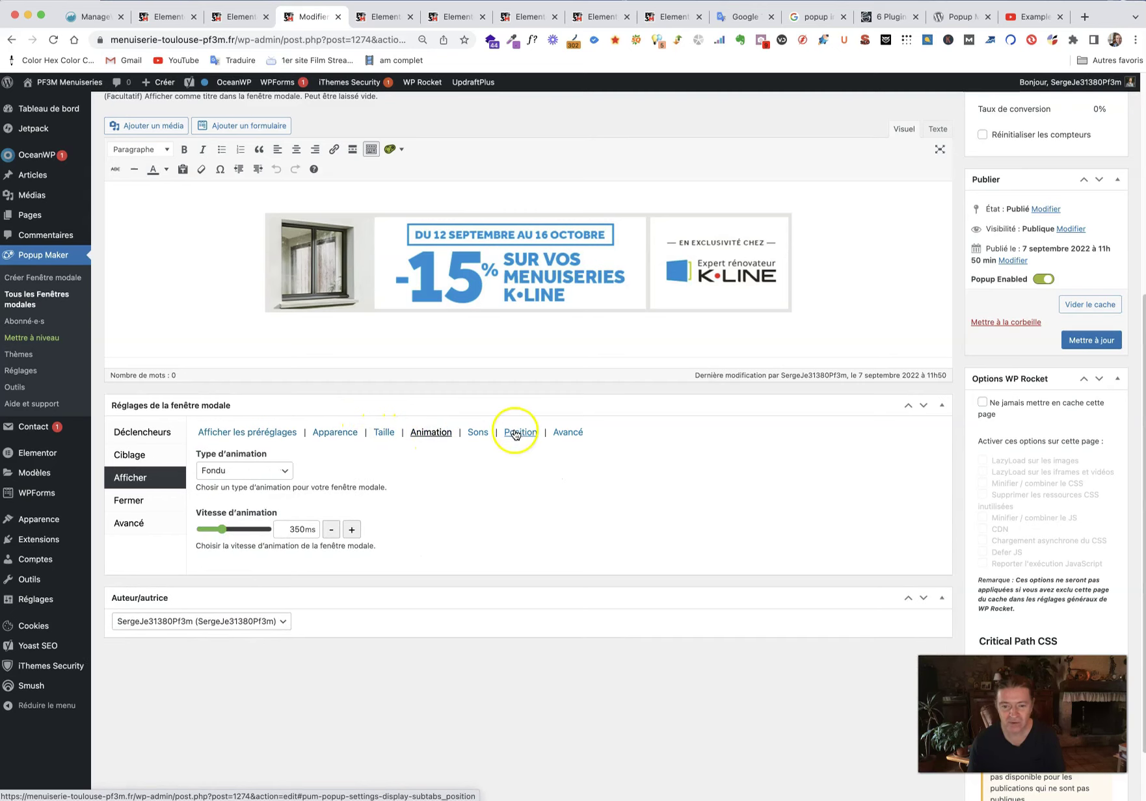
click(568, 434)
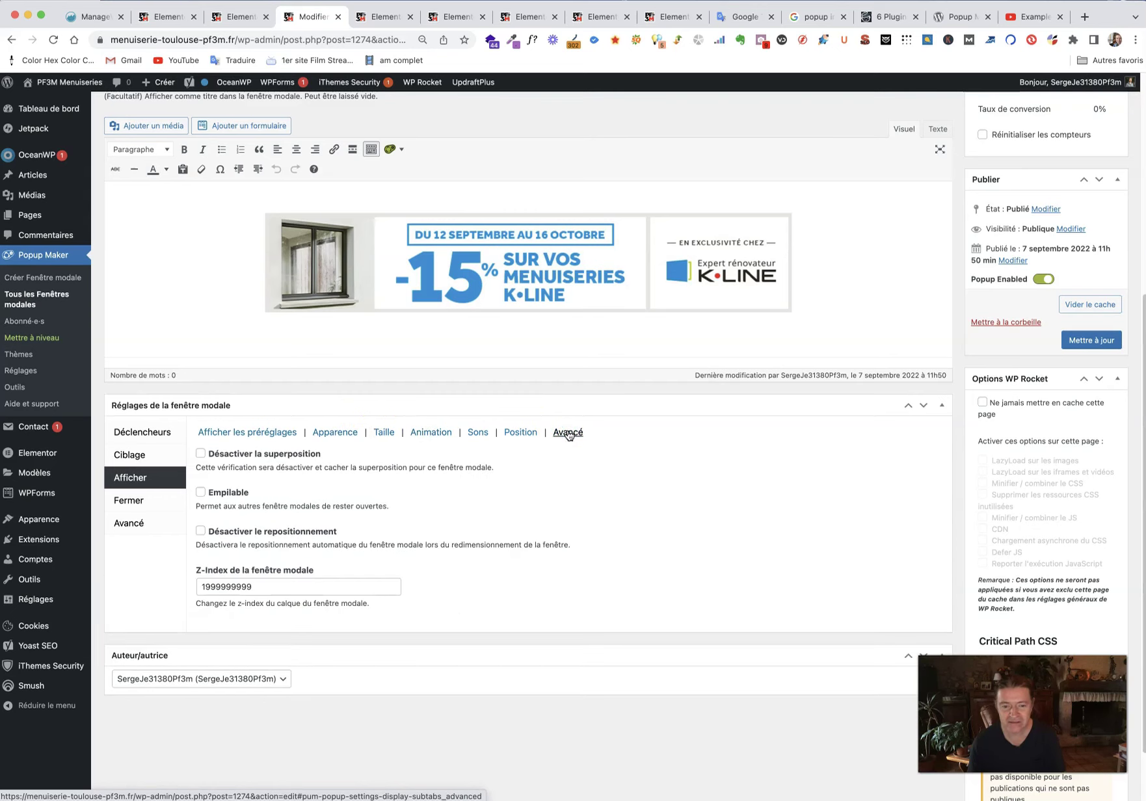
click(519, 433)
click(469, 436)
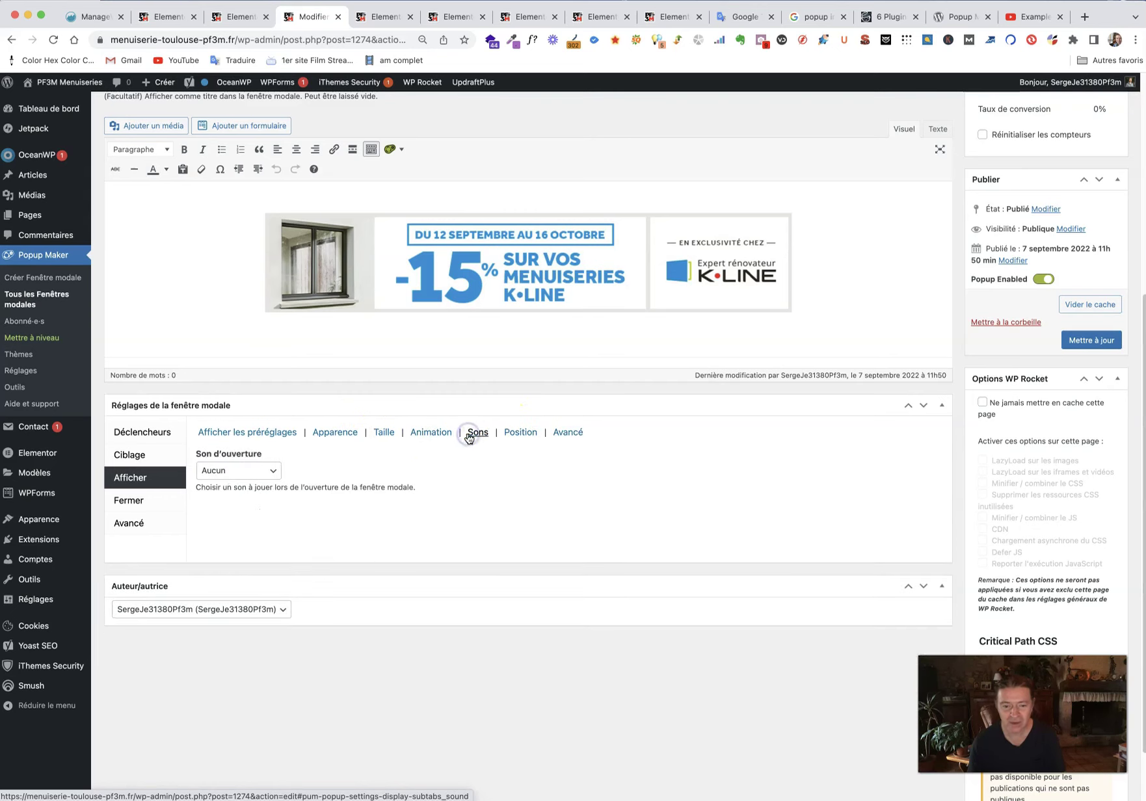
click(419, 435)
click(383, 434)
click(329, 439)
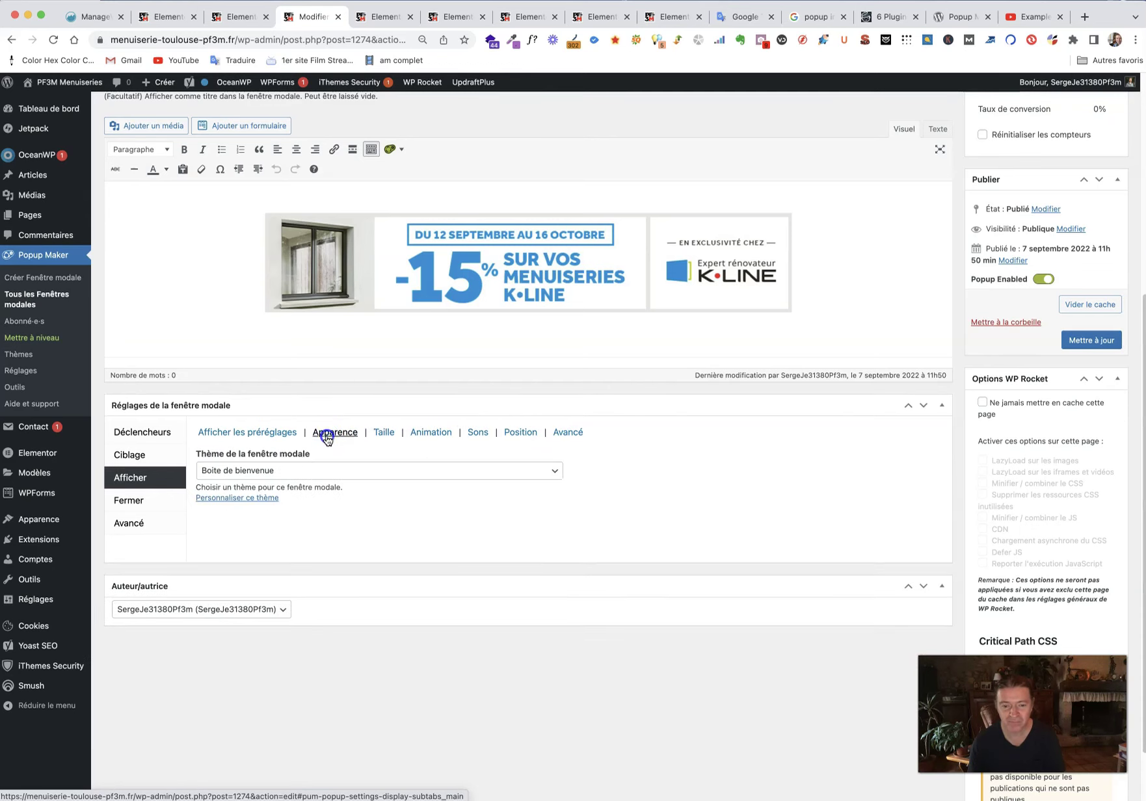
click(147, 503)
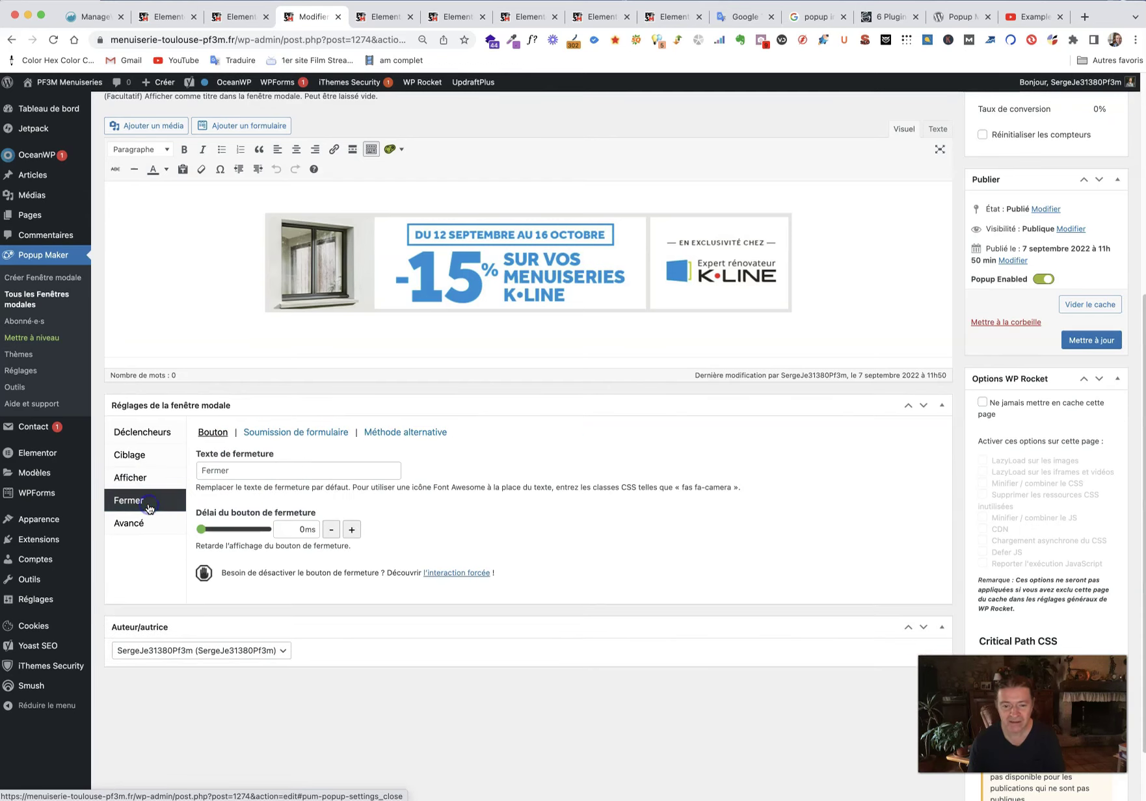
Save the popup after viewing its advanced settings, and reload the live site in the private window to check its centred position.
click(138, 526)
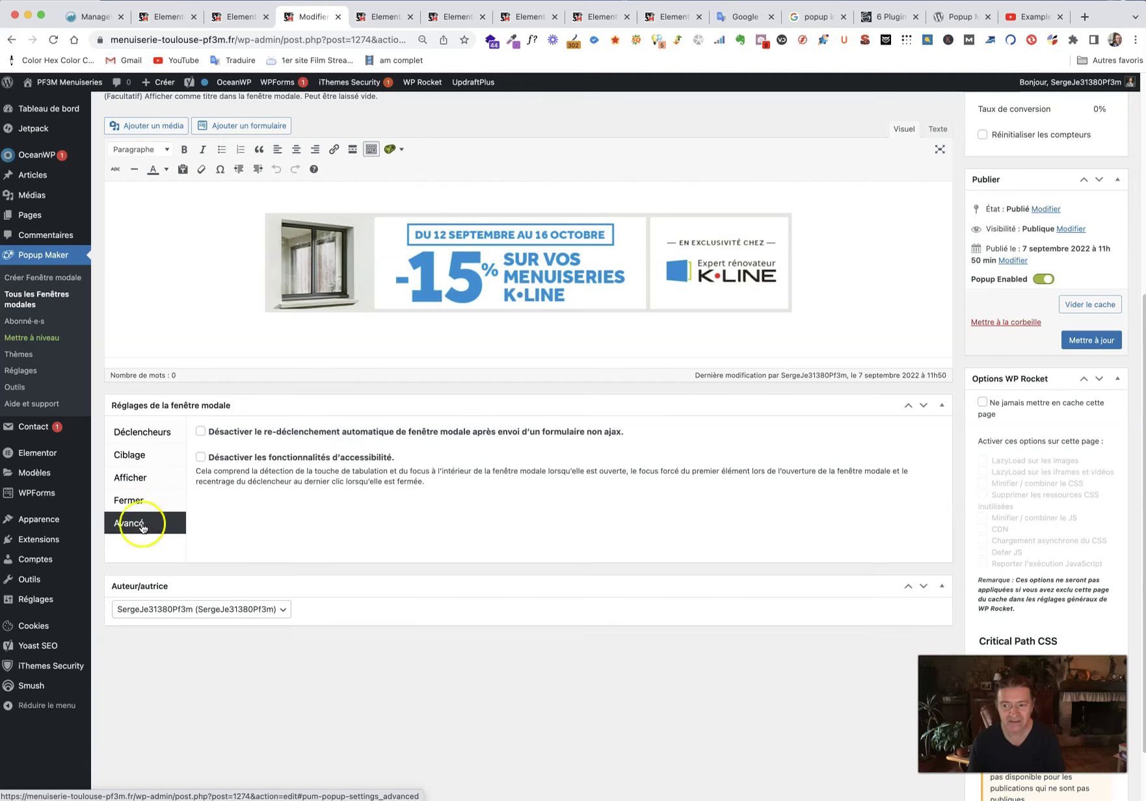
click(1090, 340)
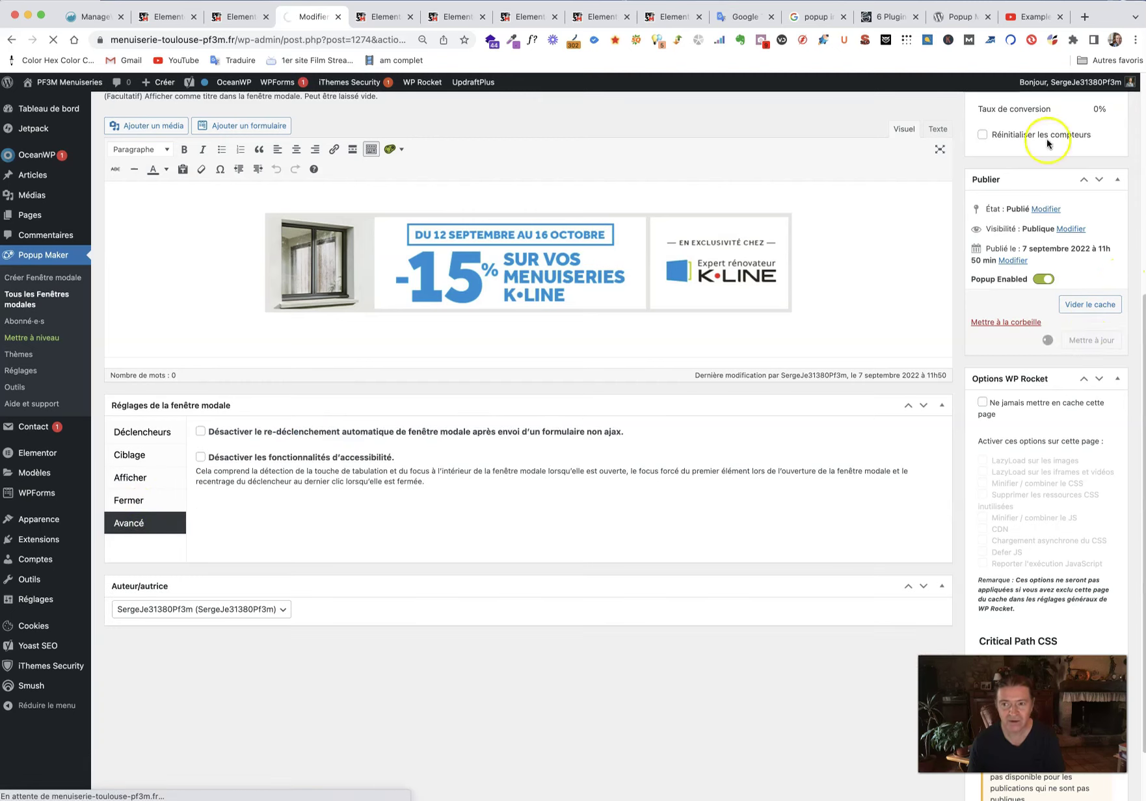
key(super+grave)
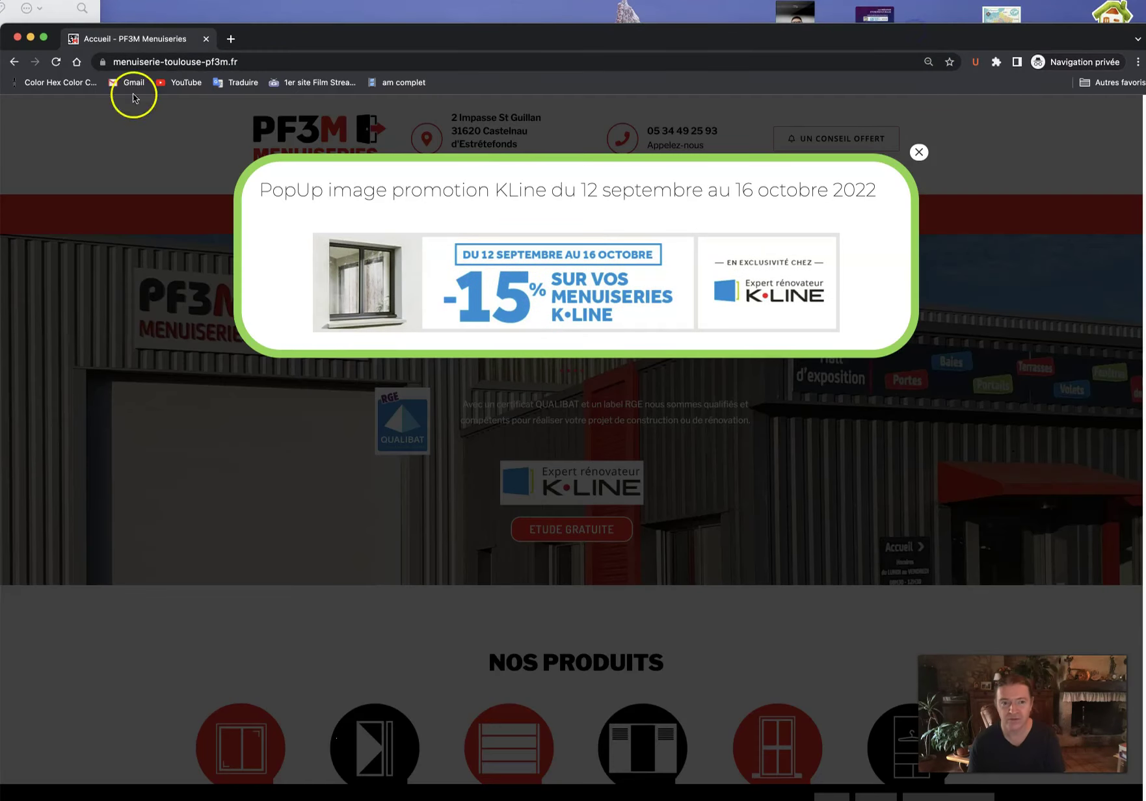
click(56, 62)
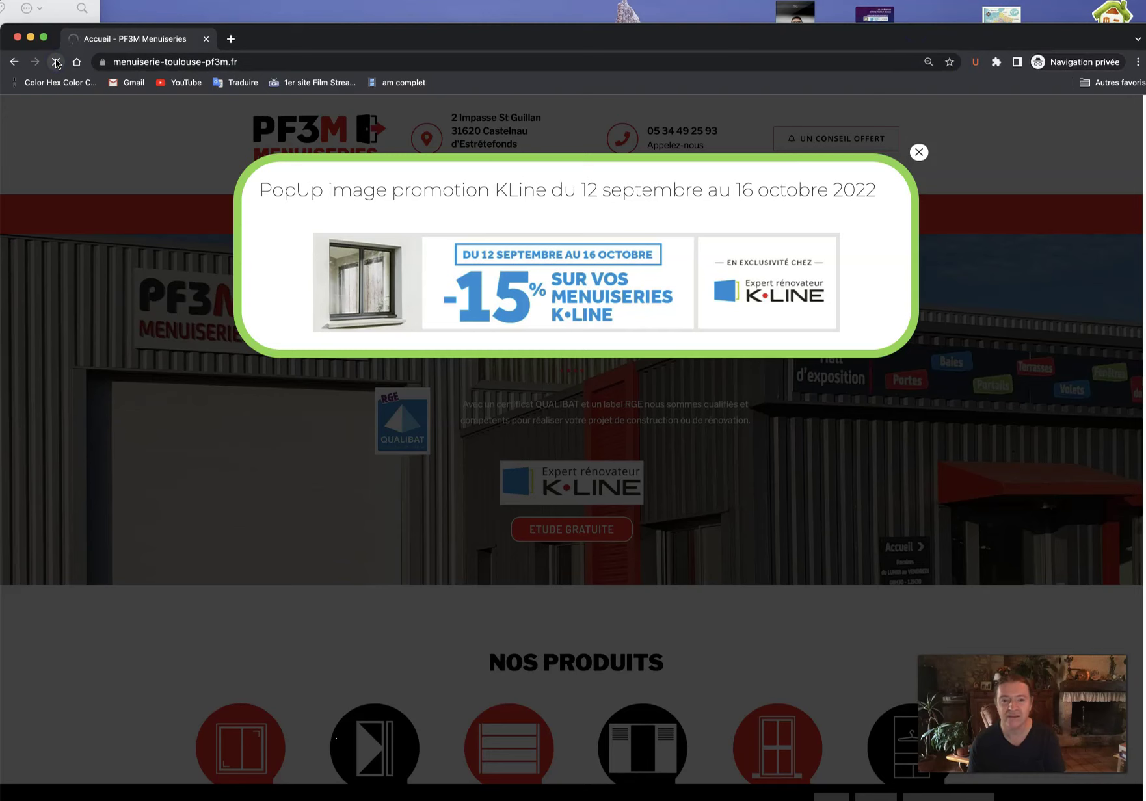
drag(14, 34, 5, 5)
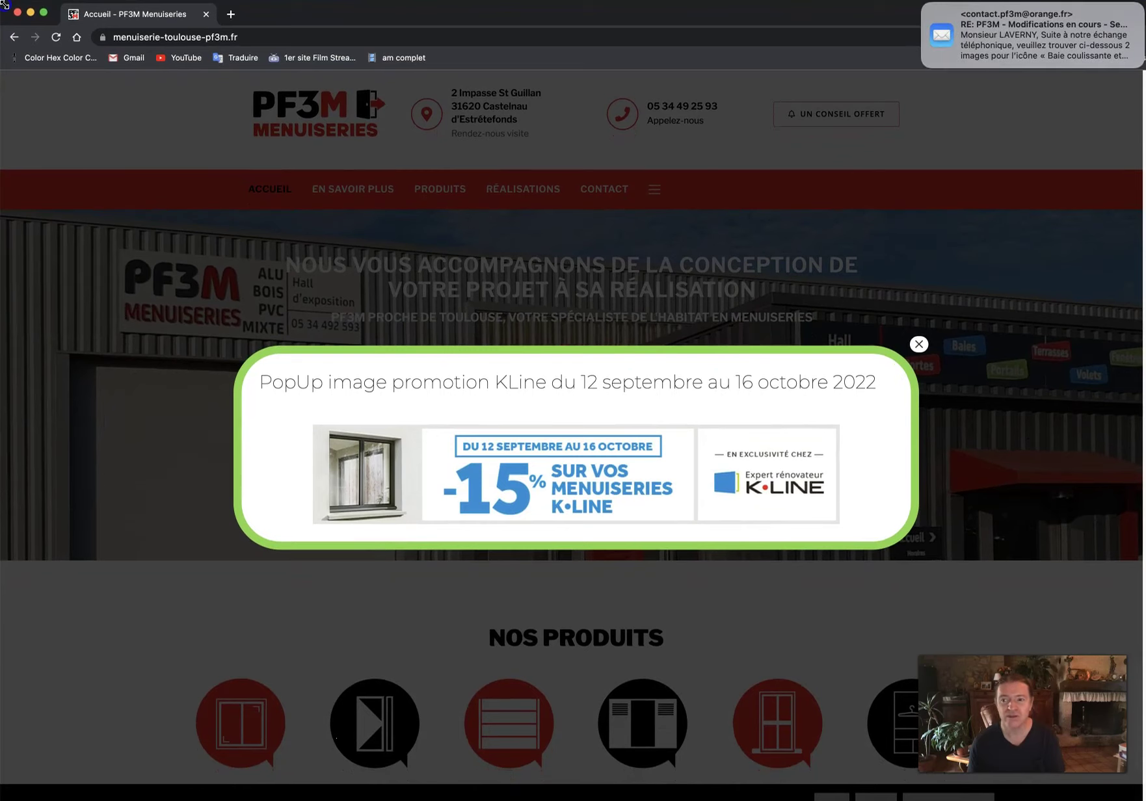
drag(4, 5, 3, 115)
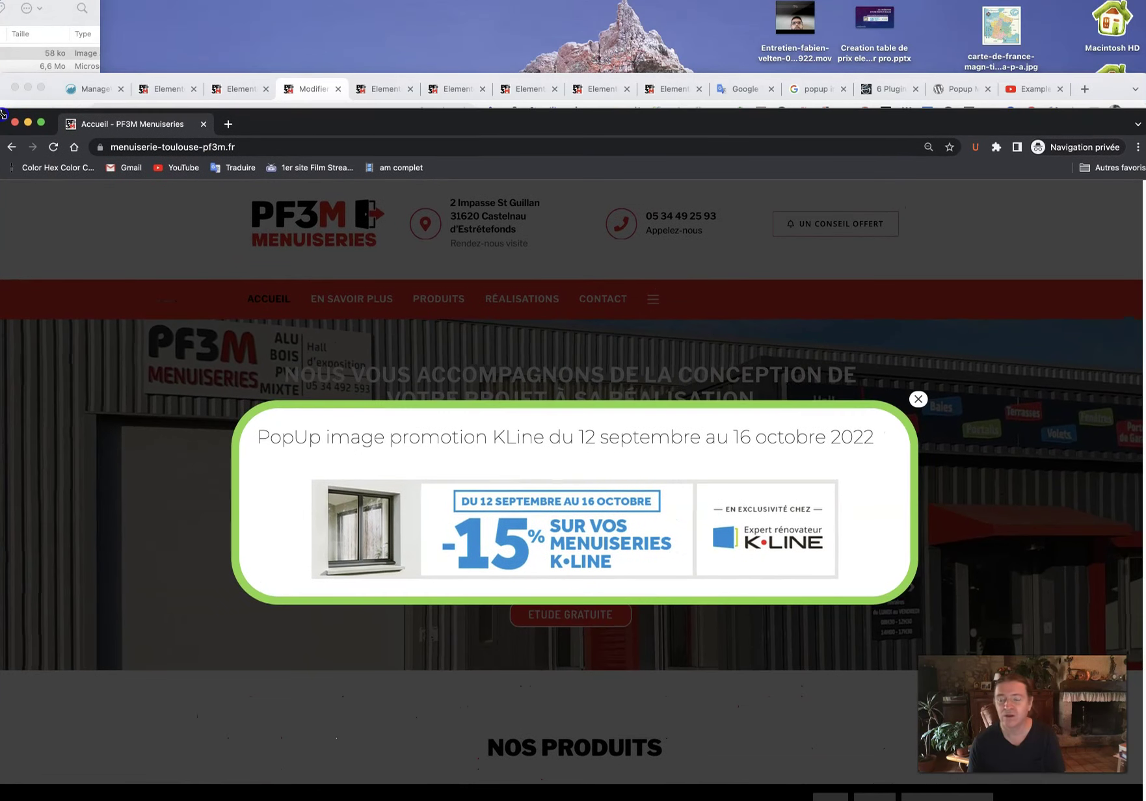
Return to the popup's edit page in WordPress, clear its optional displayed title and save the update.
click(1102, 87)
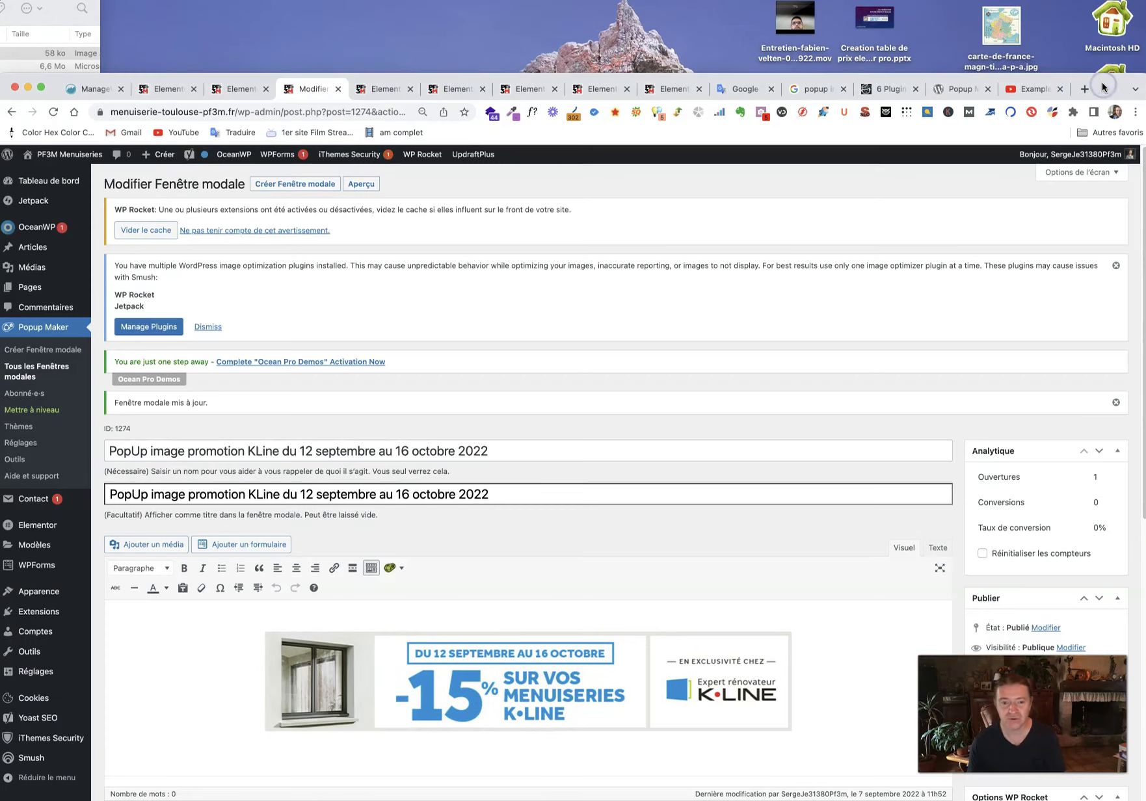
drag(5, 75, 5, 1)
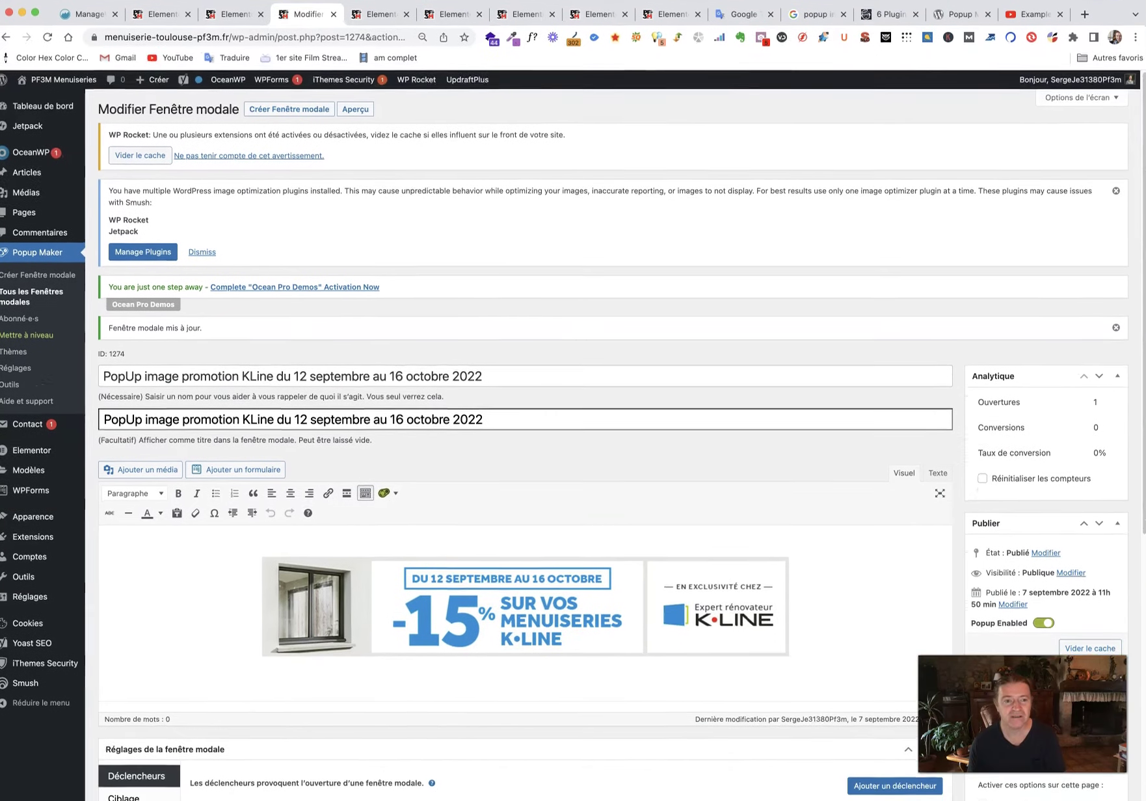
triple_click(187, 417)
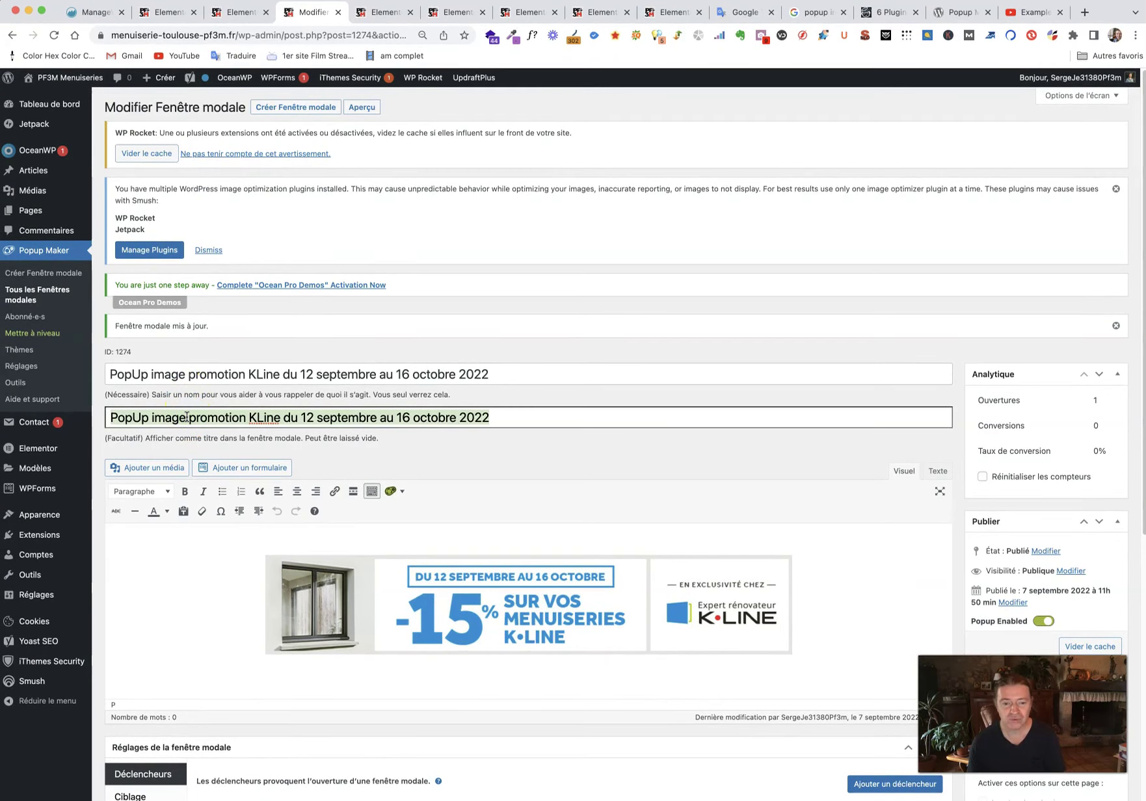
key(BackSpace)
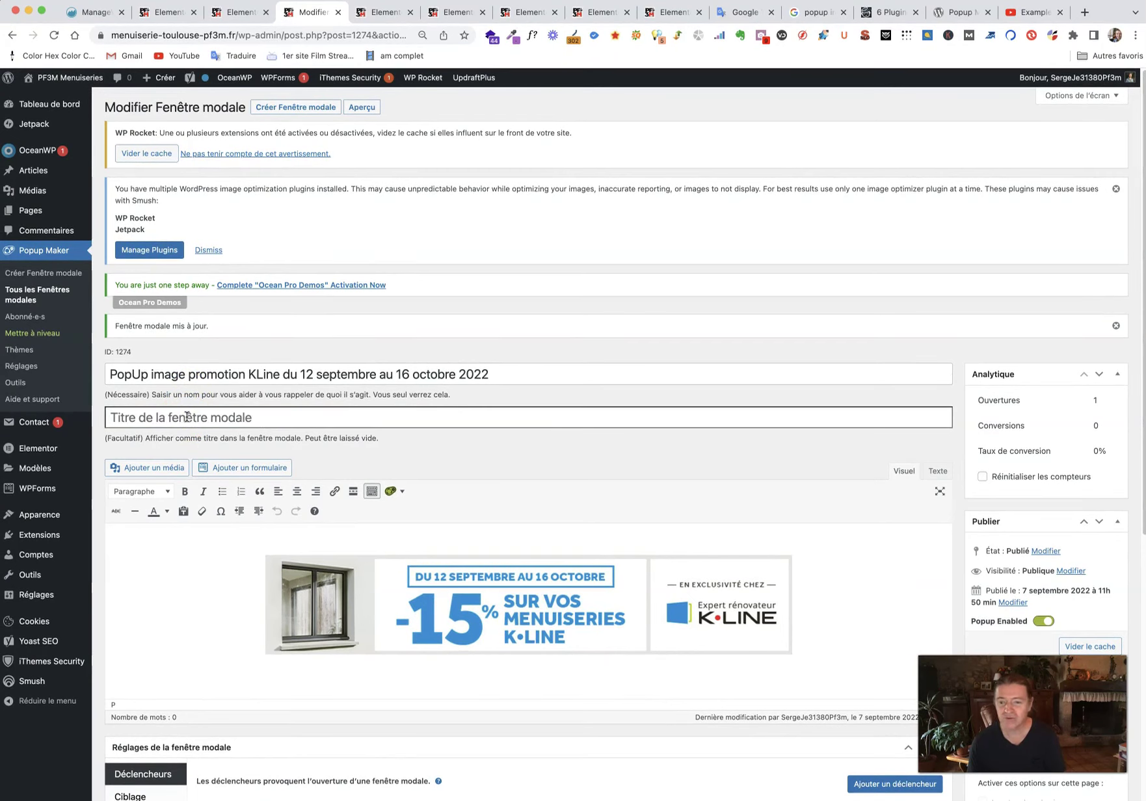
scroll(389, 416, down, 5)
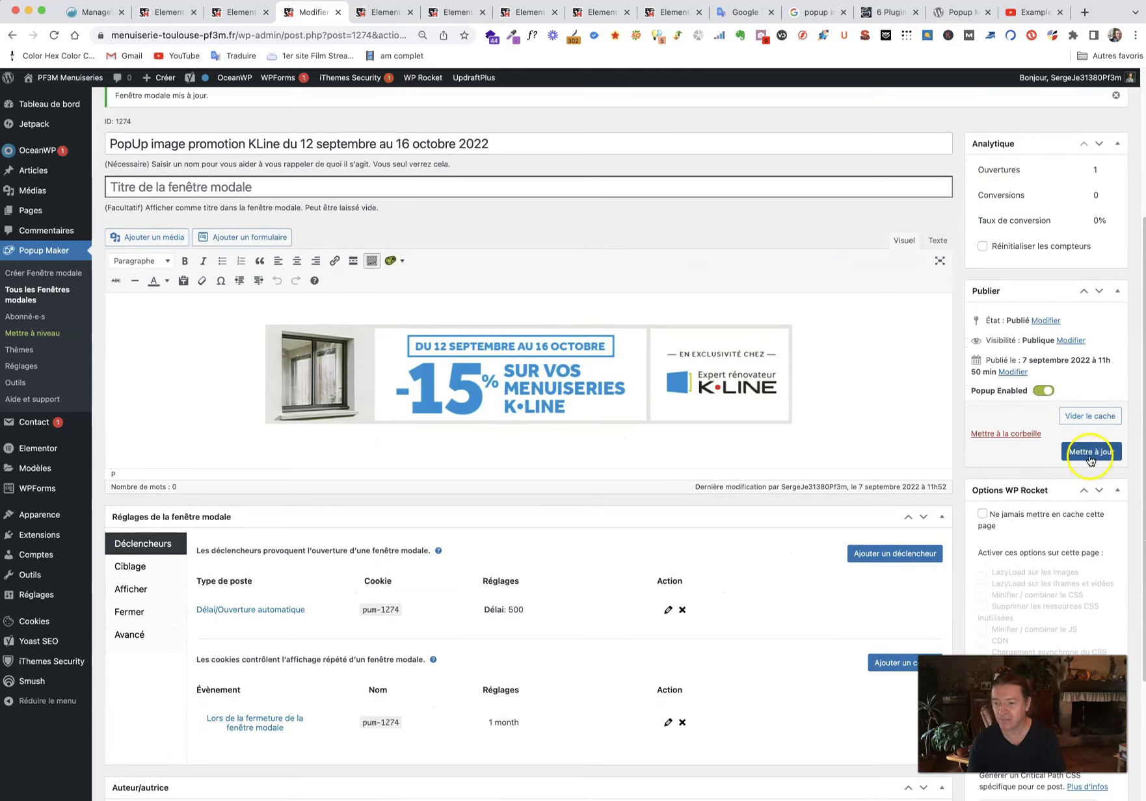
click(1091, 457)
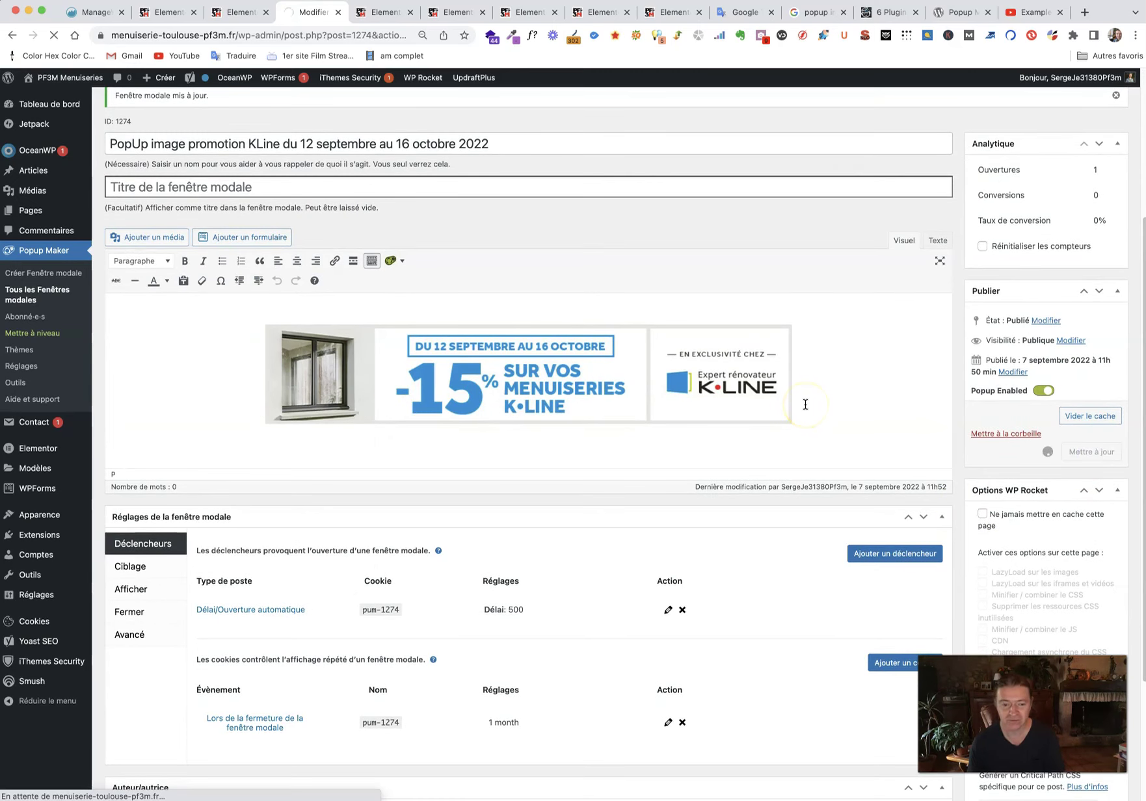
Open the popup's "Boite de bienvenue" theme for editing from its appearance settings.
click(127, 589)
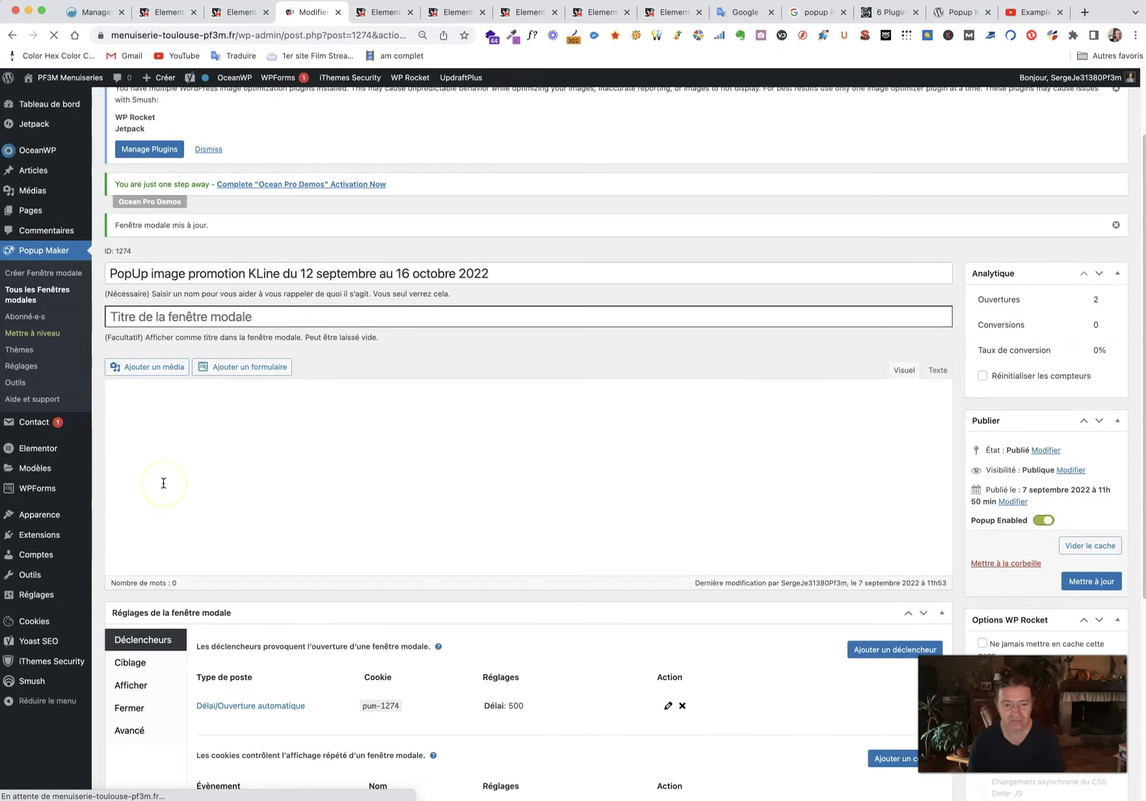
scroll(163, 488, down, 5)
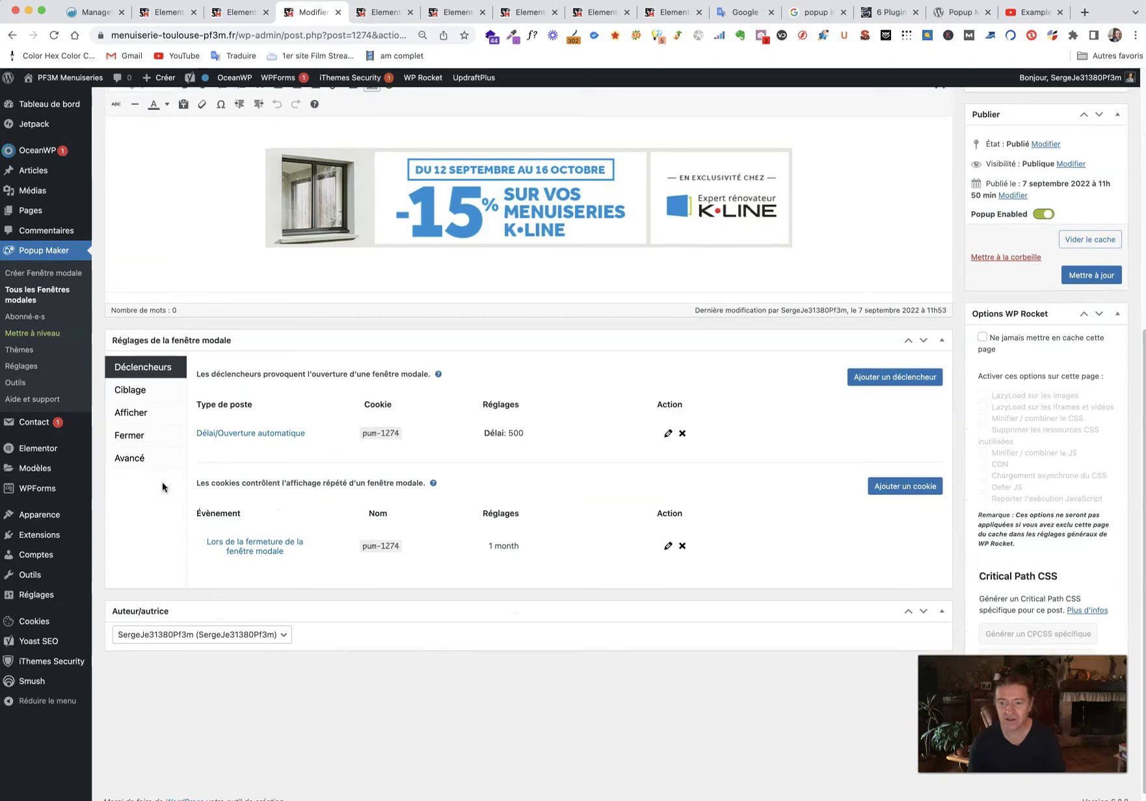
scroll(160, 468, up, 1)
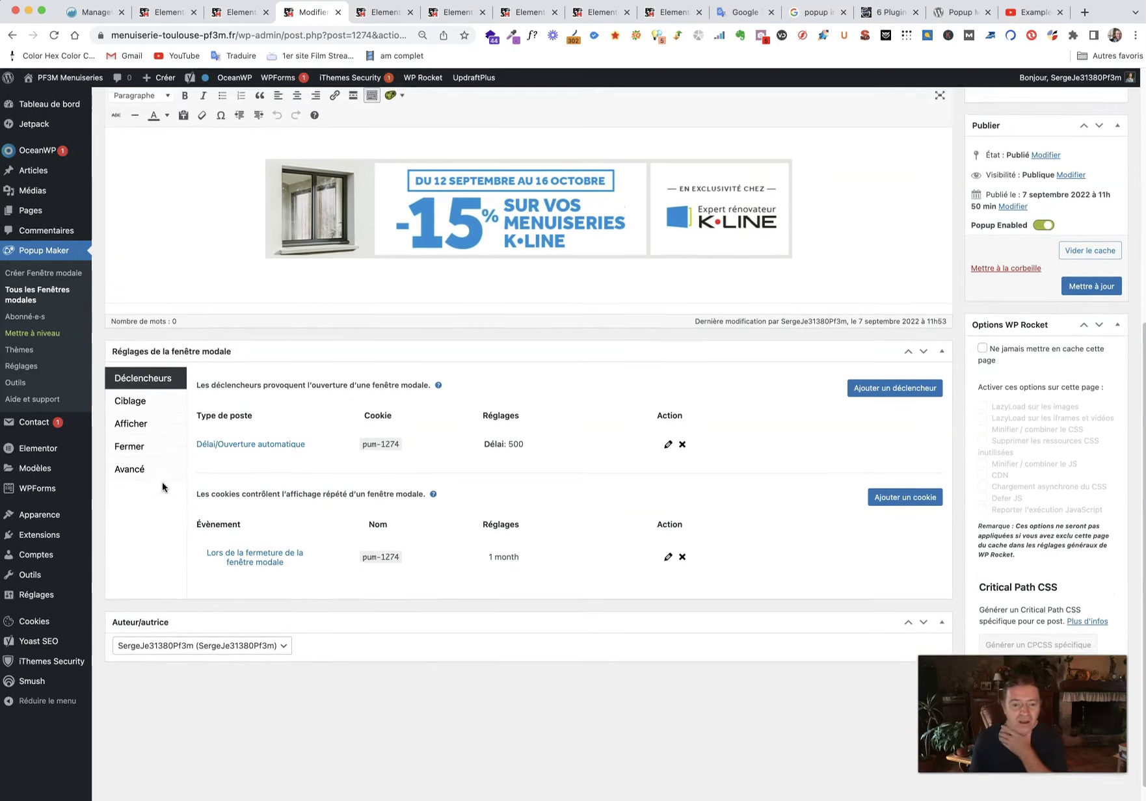
click(150, 434)
scroll(160, 455, up, 4)
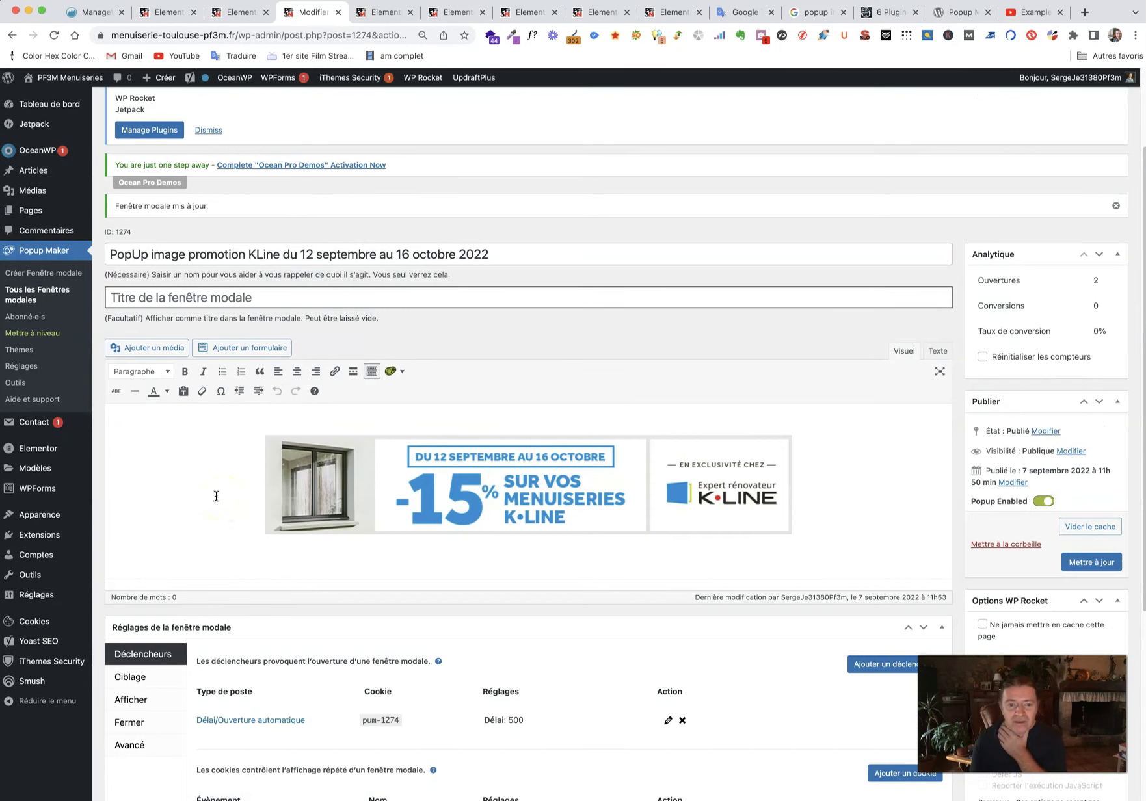
scroll(217, 501, down, 4)
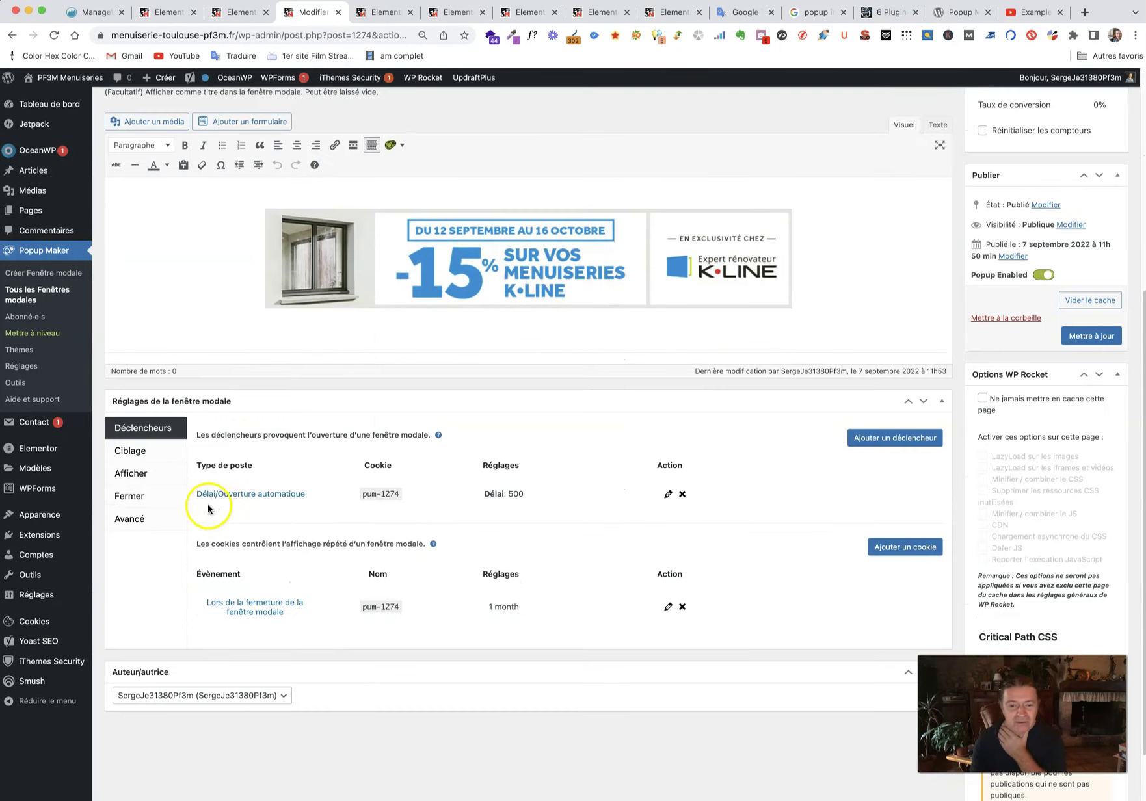
click(135, 451)
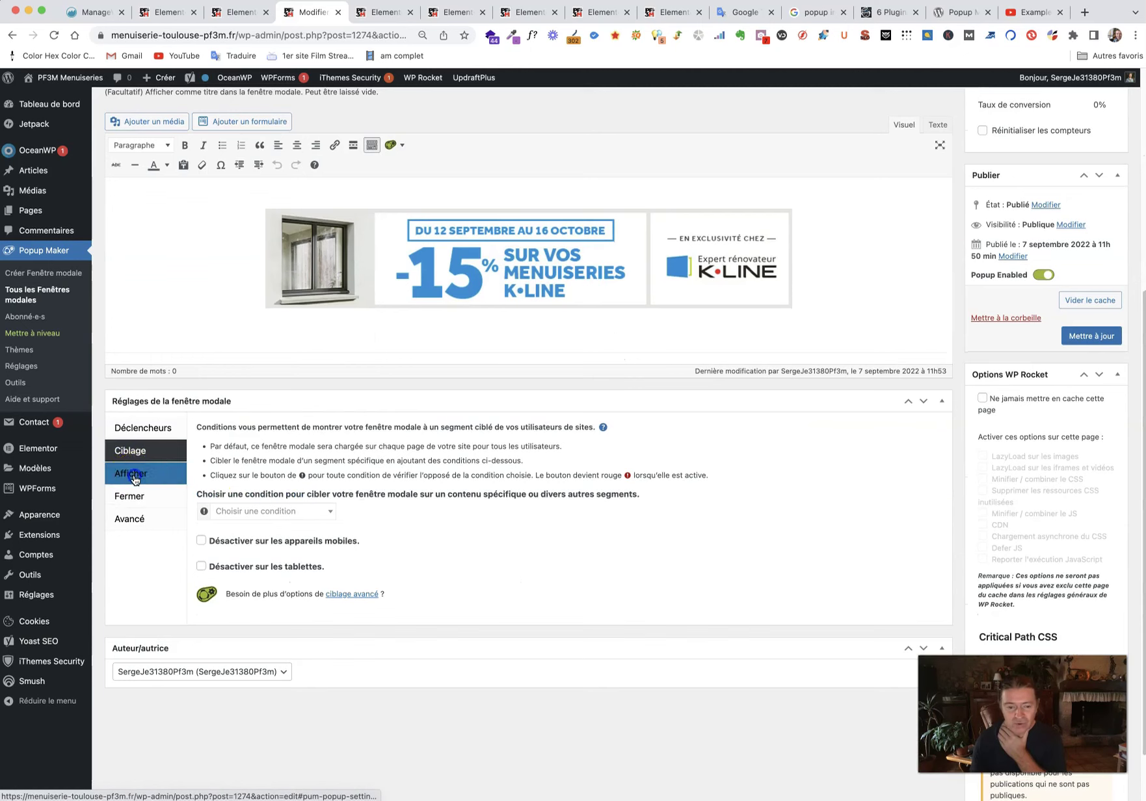
click(134, 477)
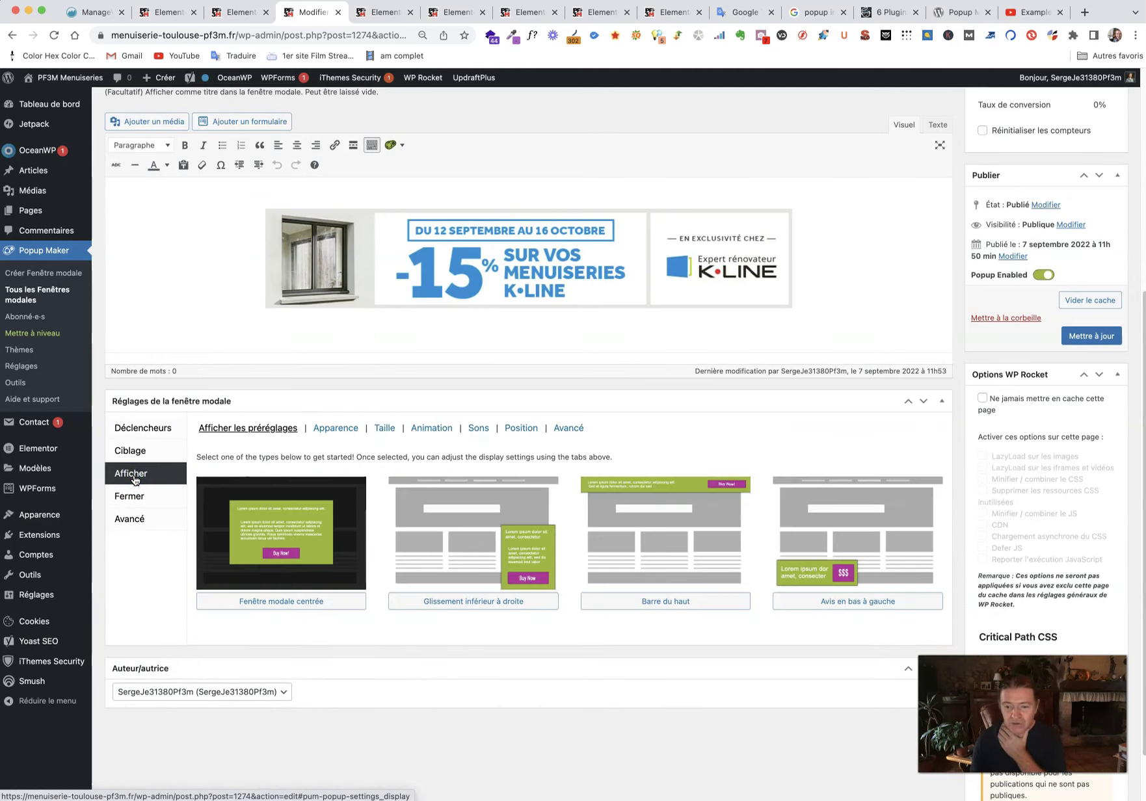
click(357, 518)
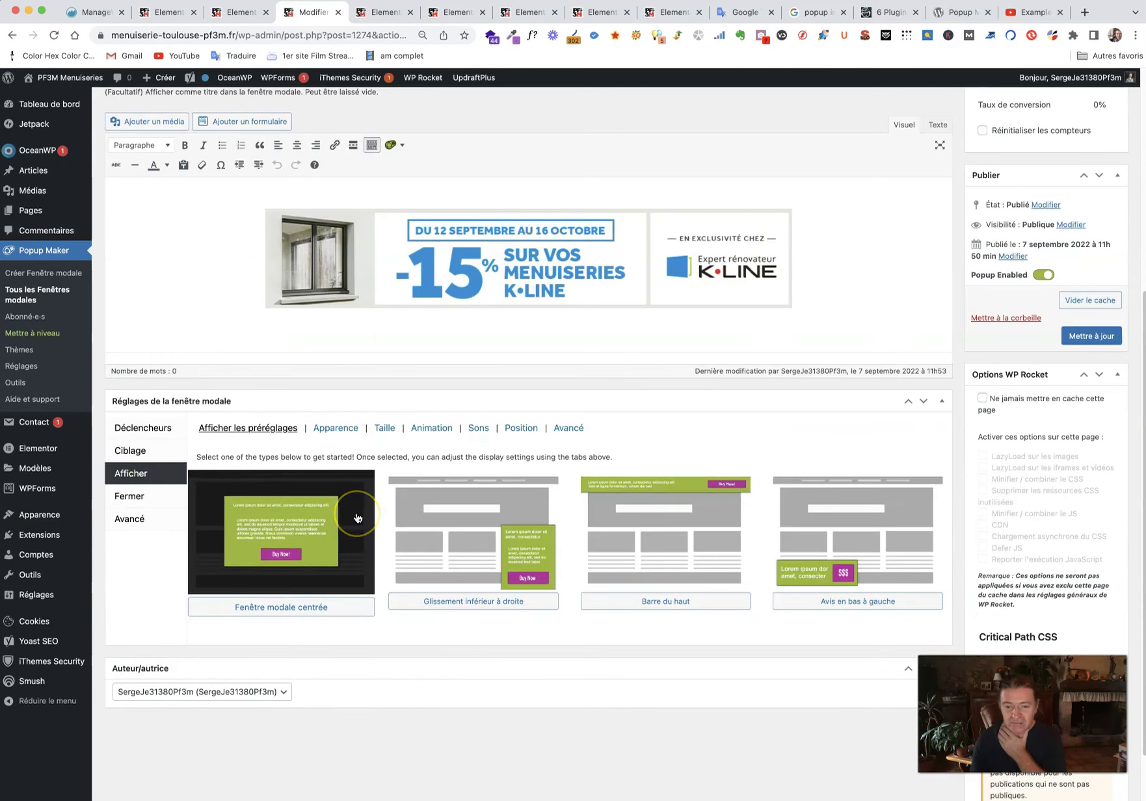
click(339, 428)
click(237, 495)
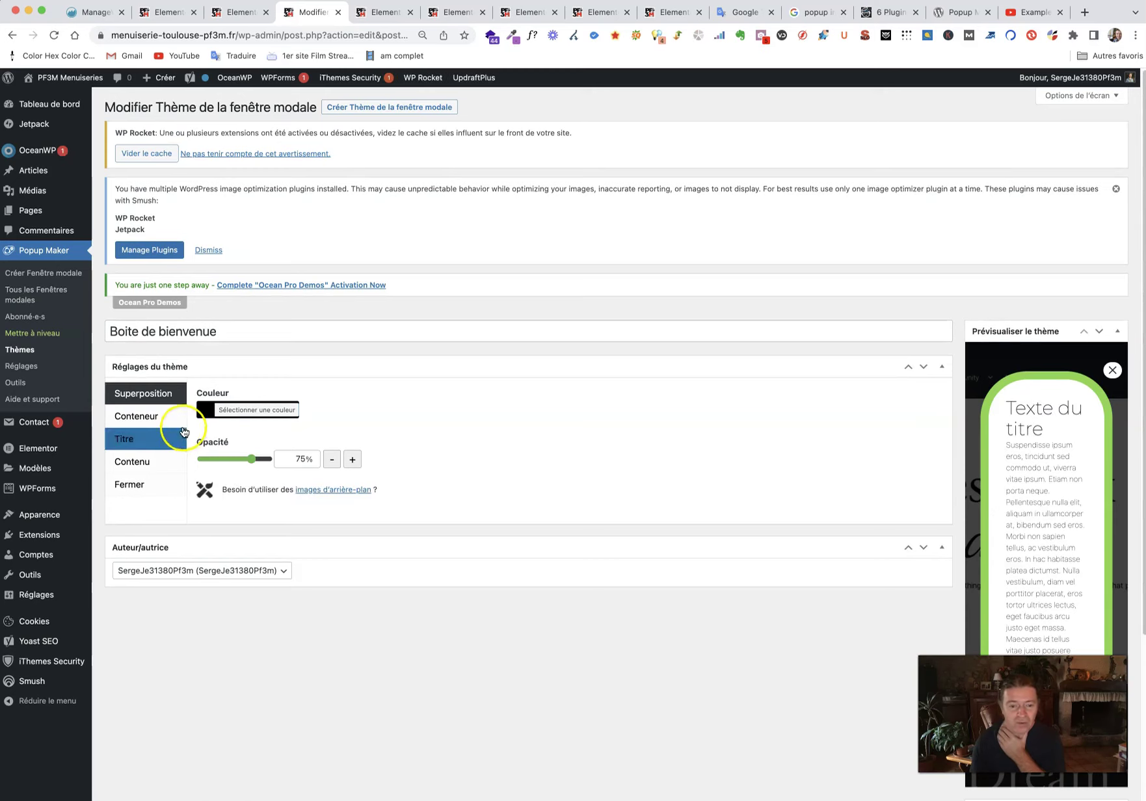
Set the container border colour of the "Boite de bienvenue" theme to red (#dd3333).
click(268, 417)
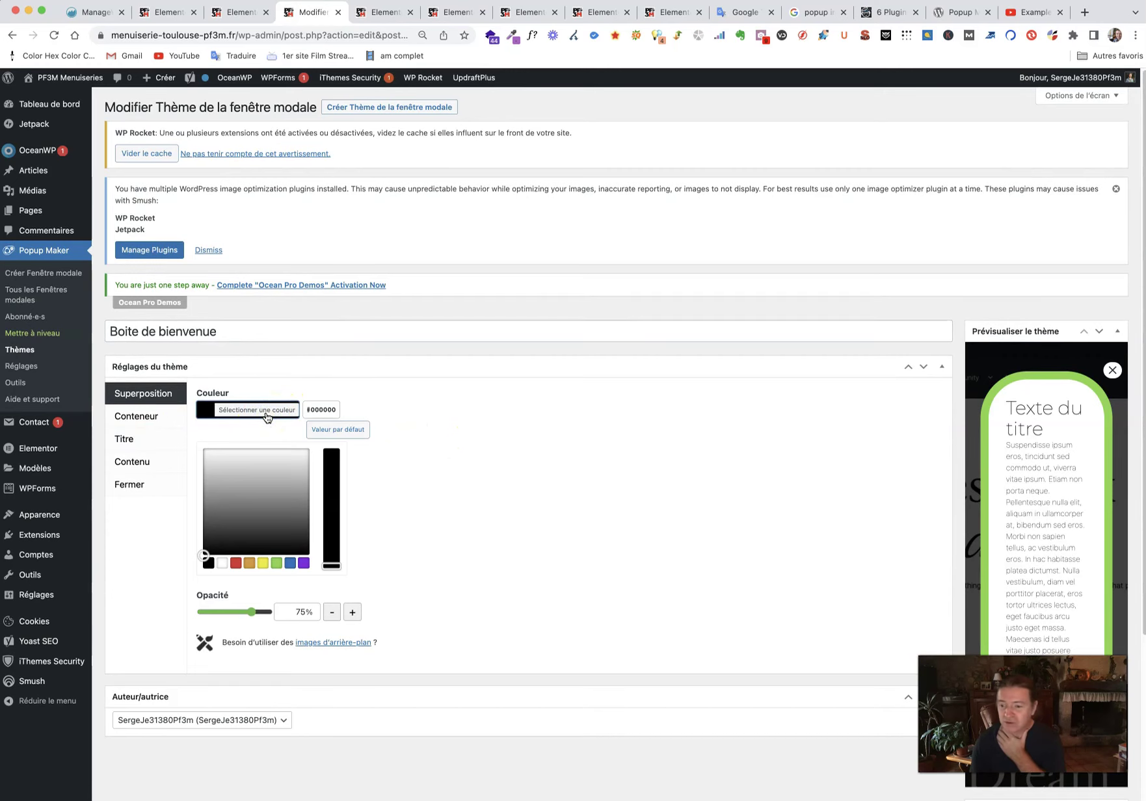
click(268, 417)
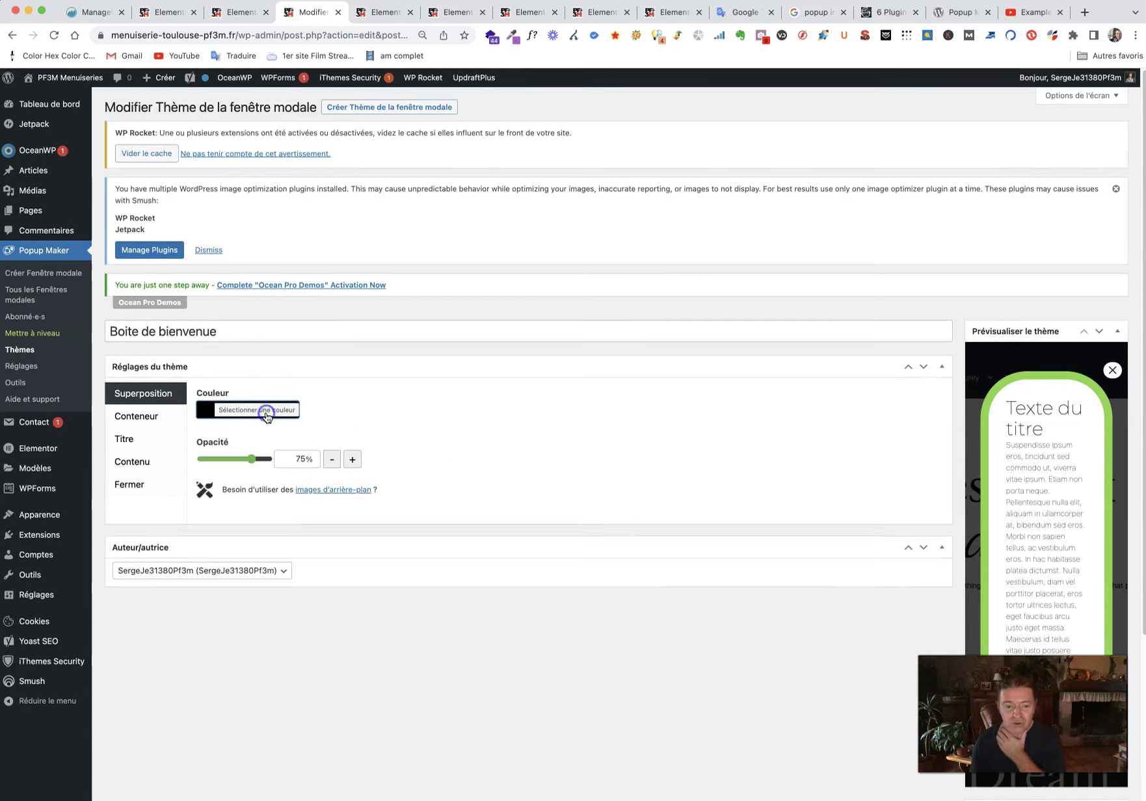
click(148, 420)
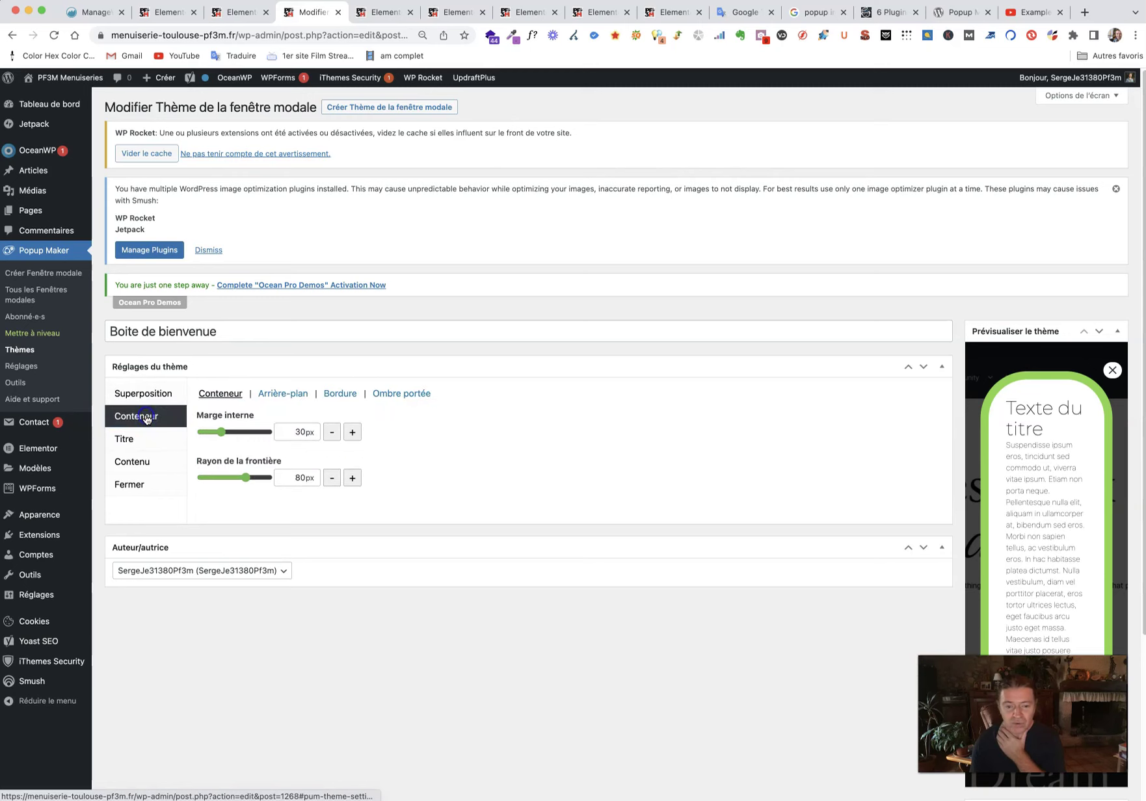
click(284, 394)
click(341, 395)
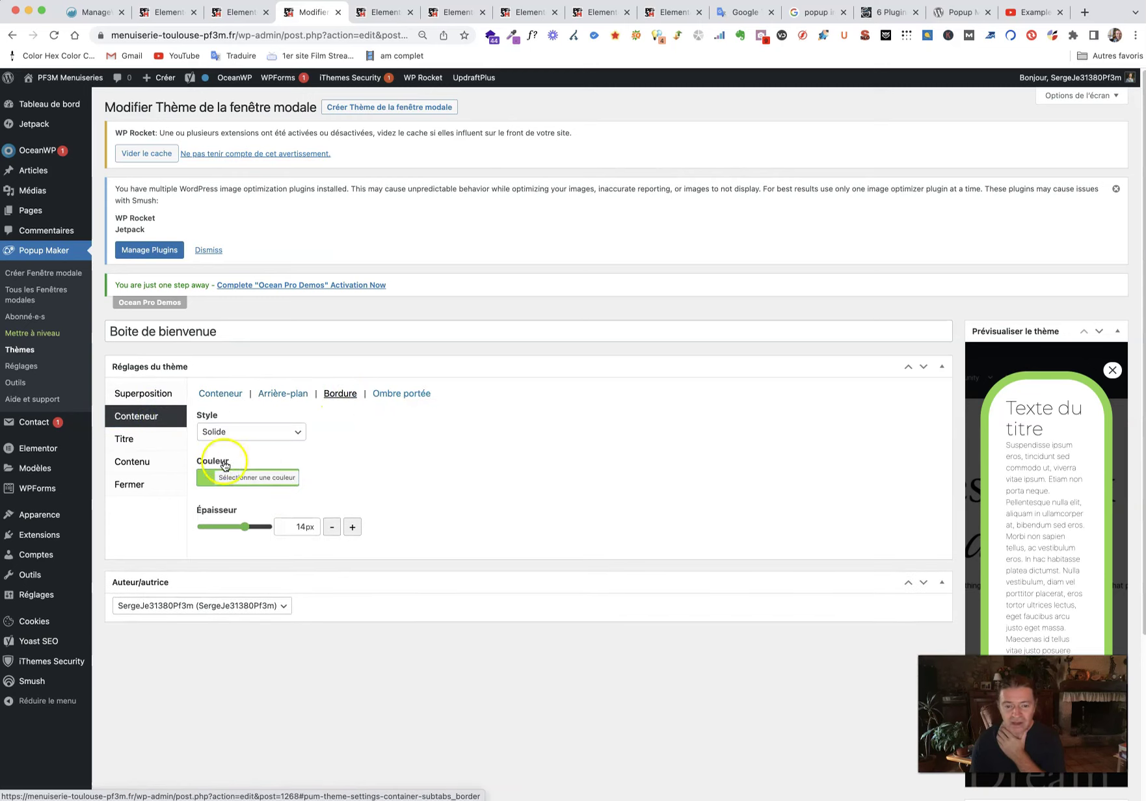
click(205, 482)
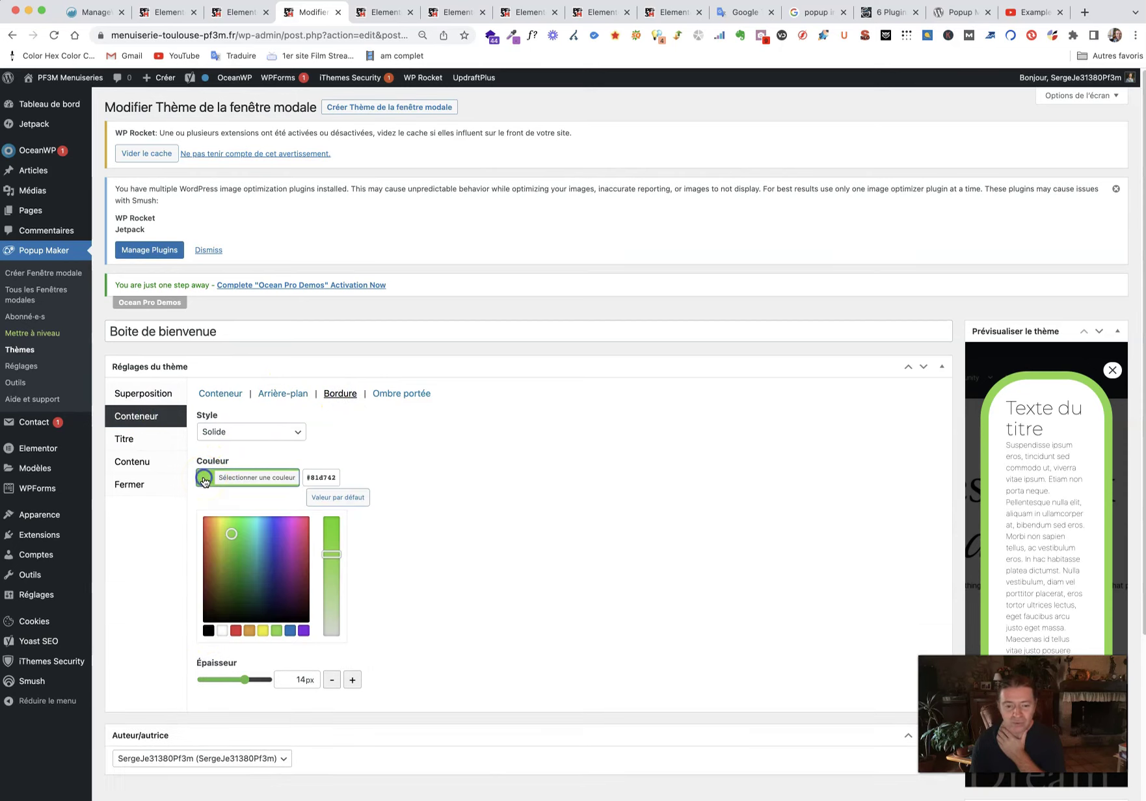
click(236, 632)
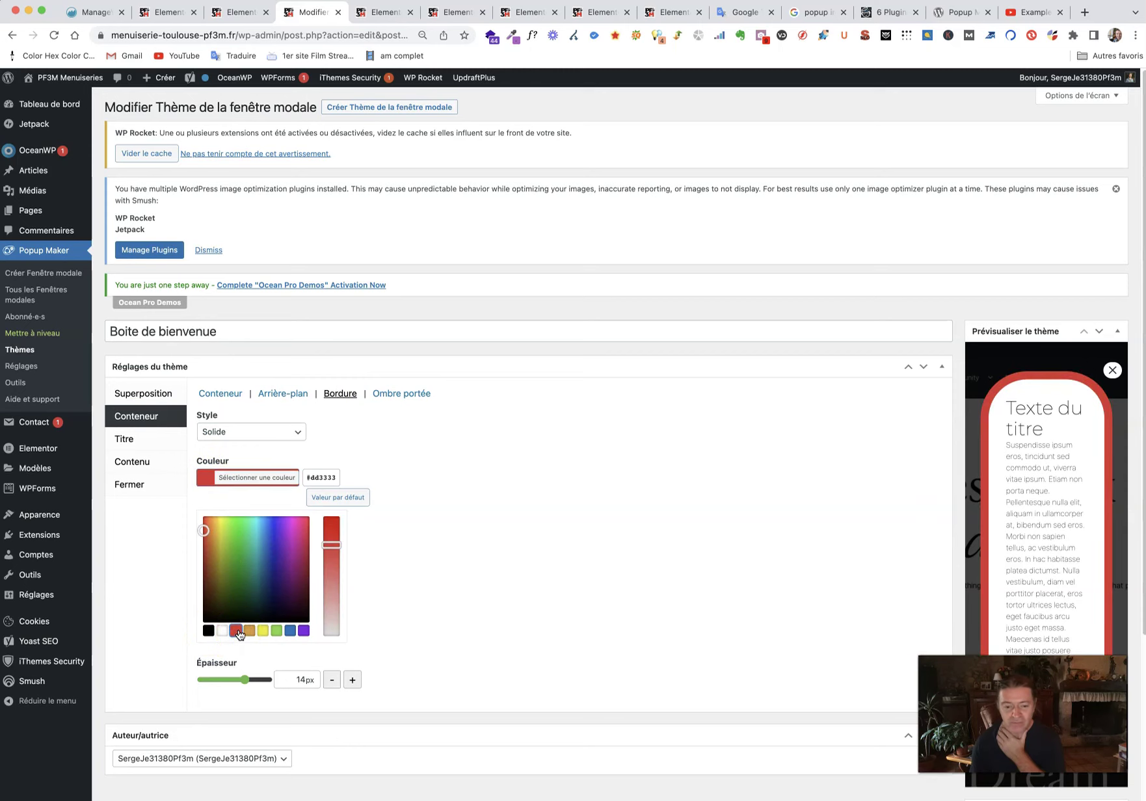
Reduce the theme container's border thickness to 5 px.
drag(246, 680, 224, 678)
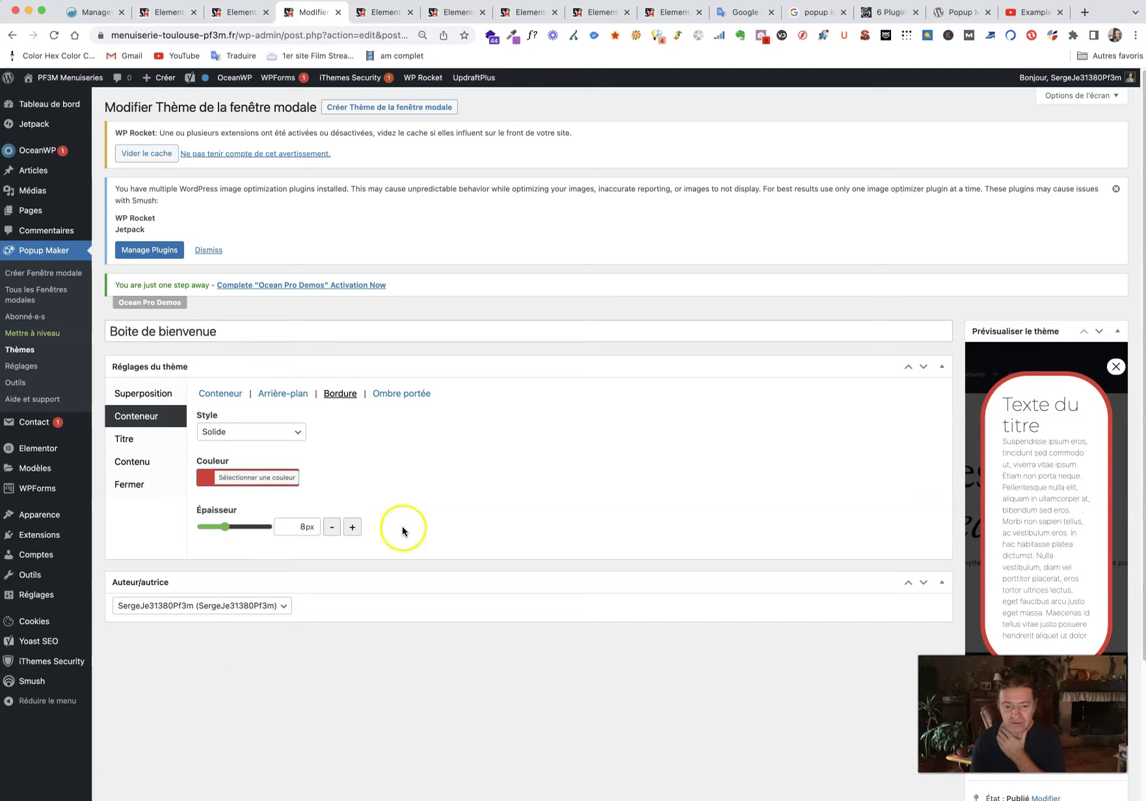
click(296, 524)
click(332, 528)
click(333, 530)
click(333, 534)
click(333, 533)
click(333, 534)
click(352, 527)
click(352, 527)
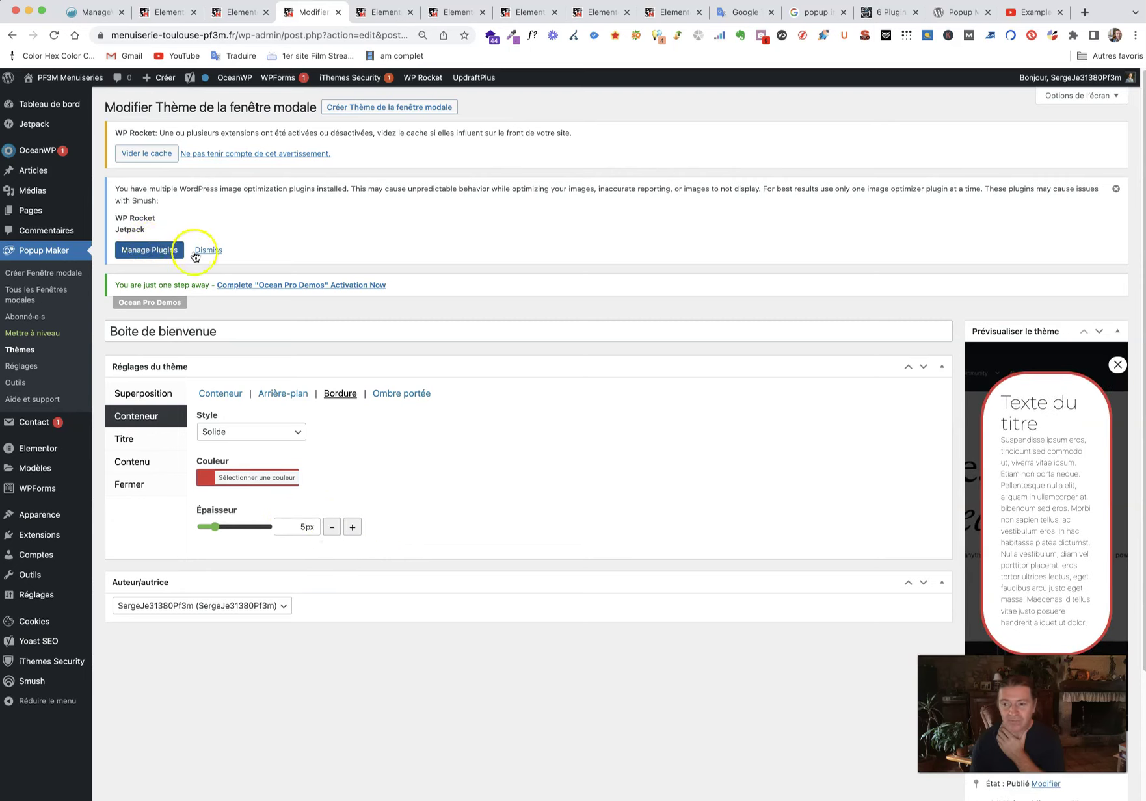
Save the changes to the "Boite de bienvenue" theme.
scroll(519, 412, down, 3)
scroll(492, 421, up, 3)
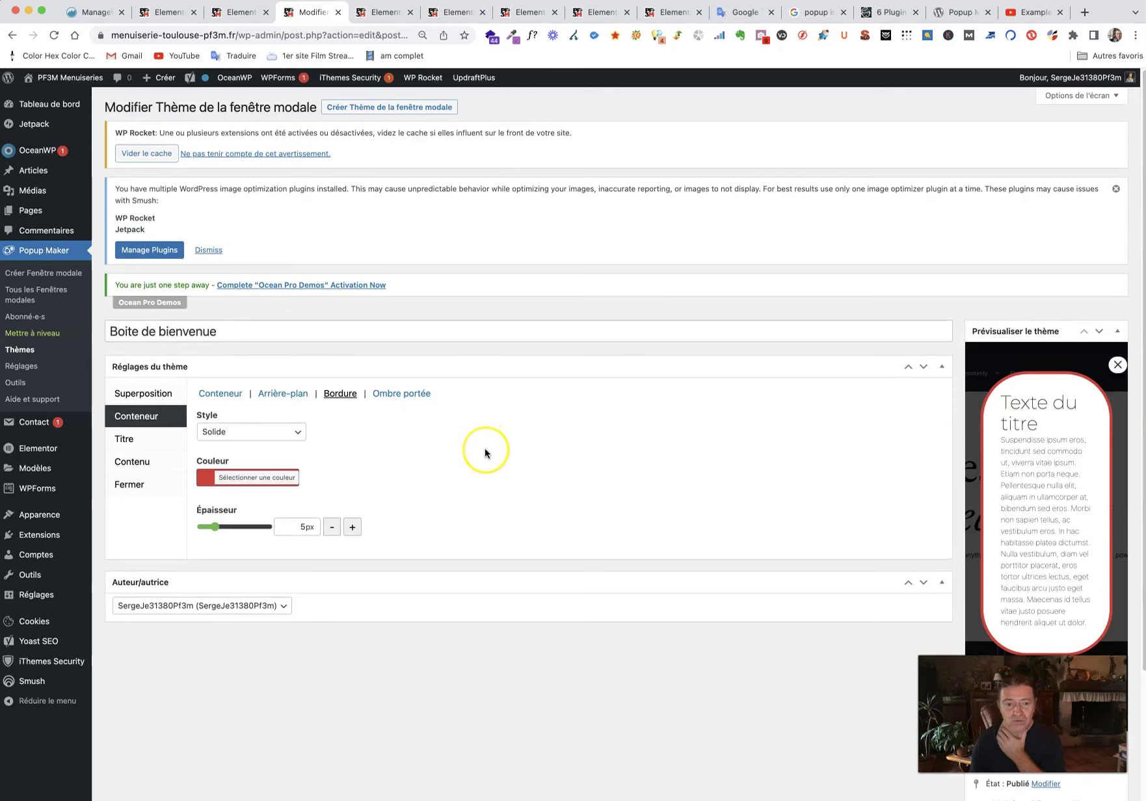
scroll(484, 454, down, 3)
scroll(486, 453, up, 3)
scroll(486, 453, down, 3)
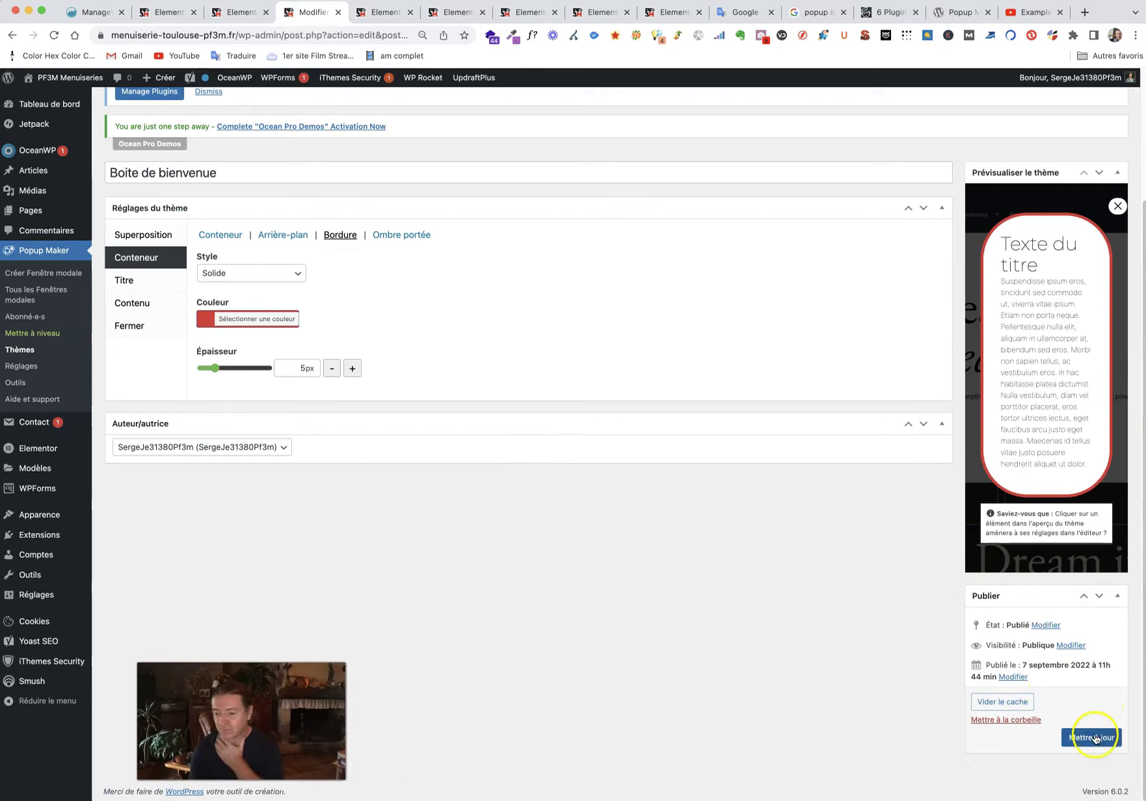
click(1091, 737)
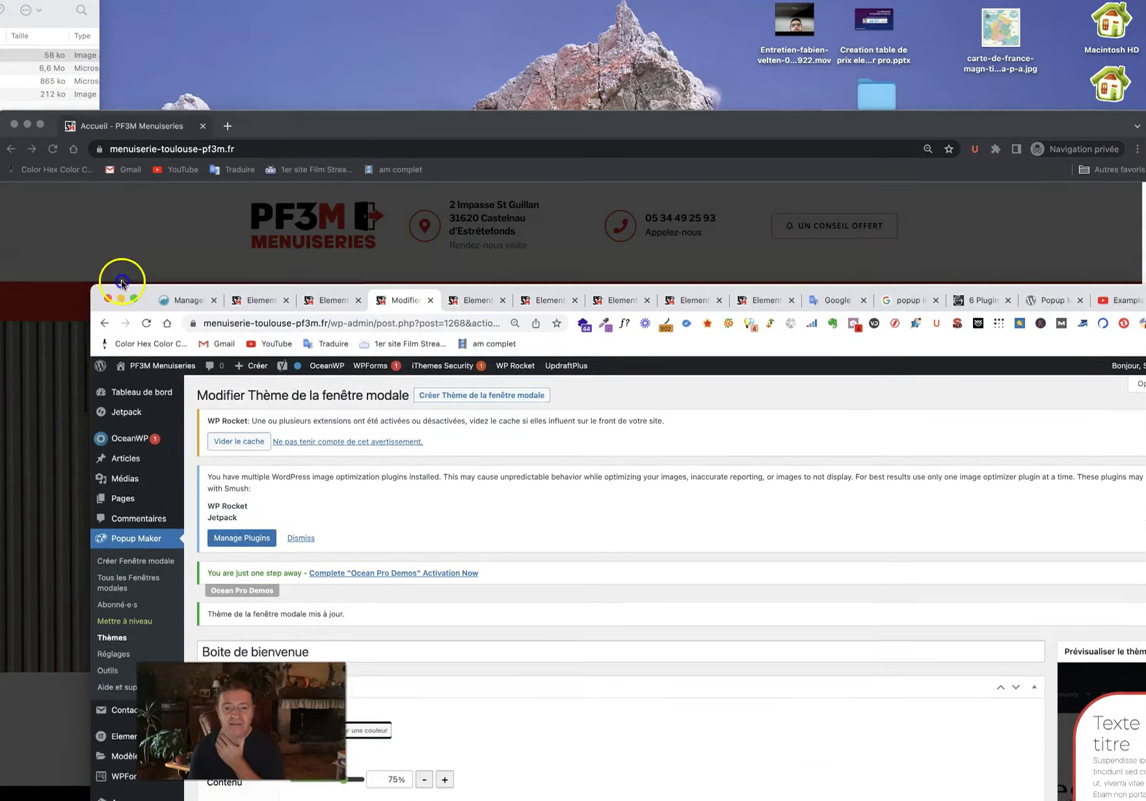
Switch to the private browser window and reload the live site to check the restyled popup.
click(27, 12)
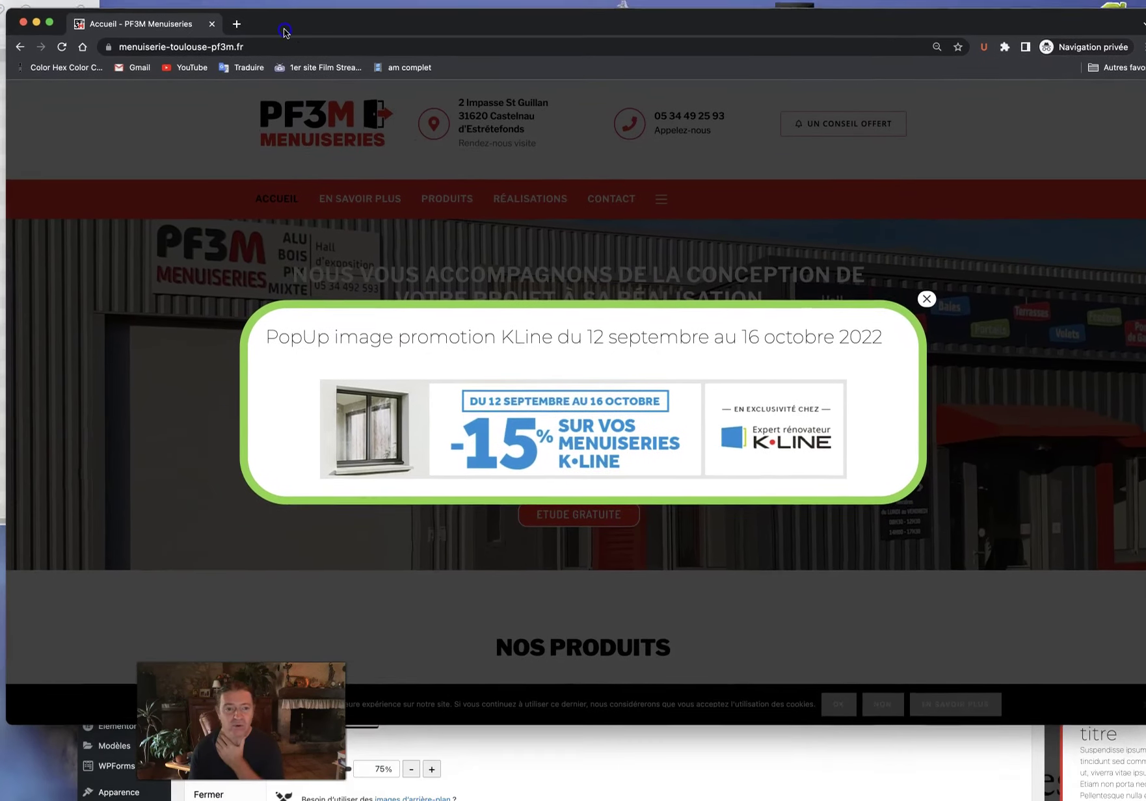
drag(3, 712, 5, 795)
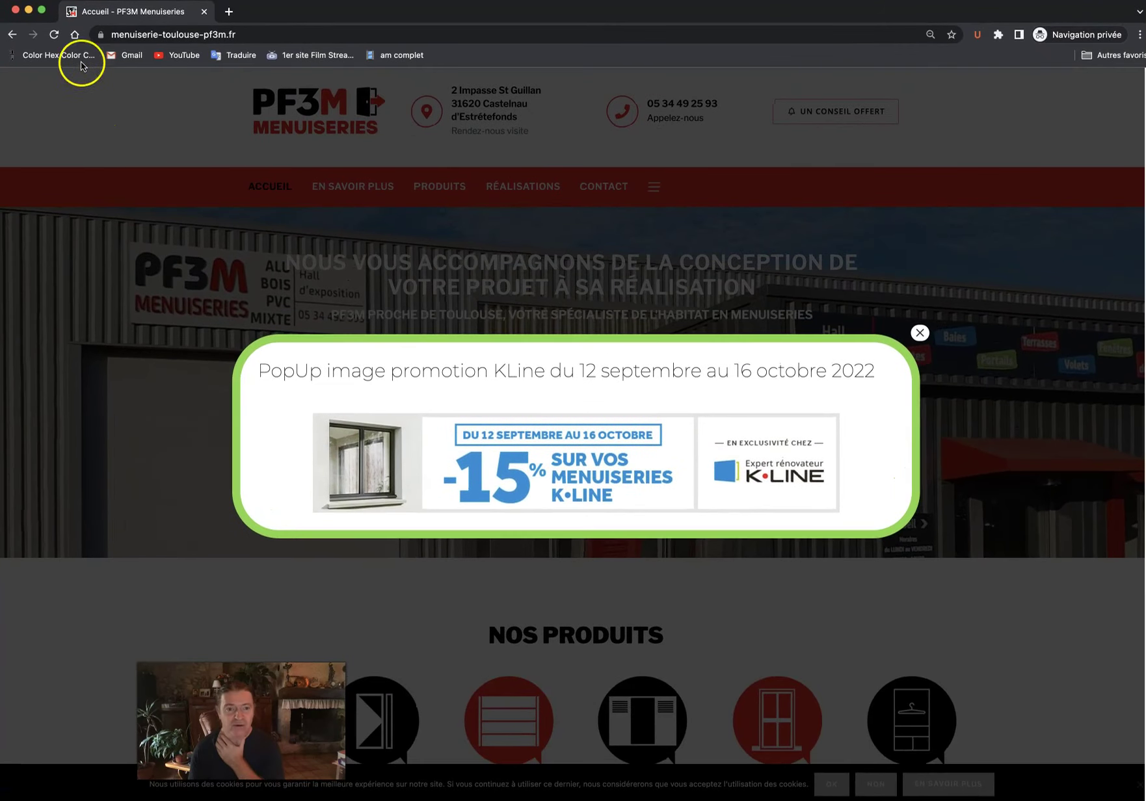
click(53, 36)
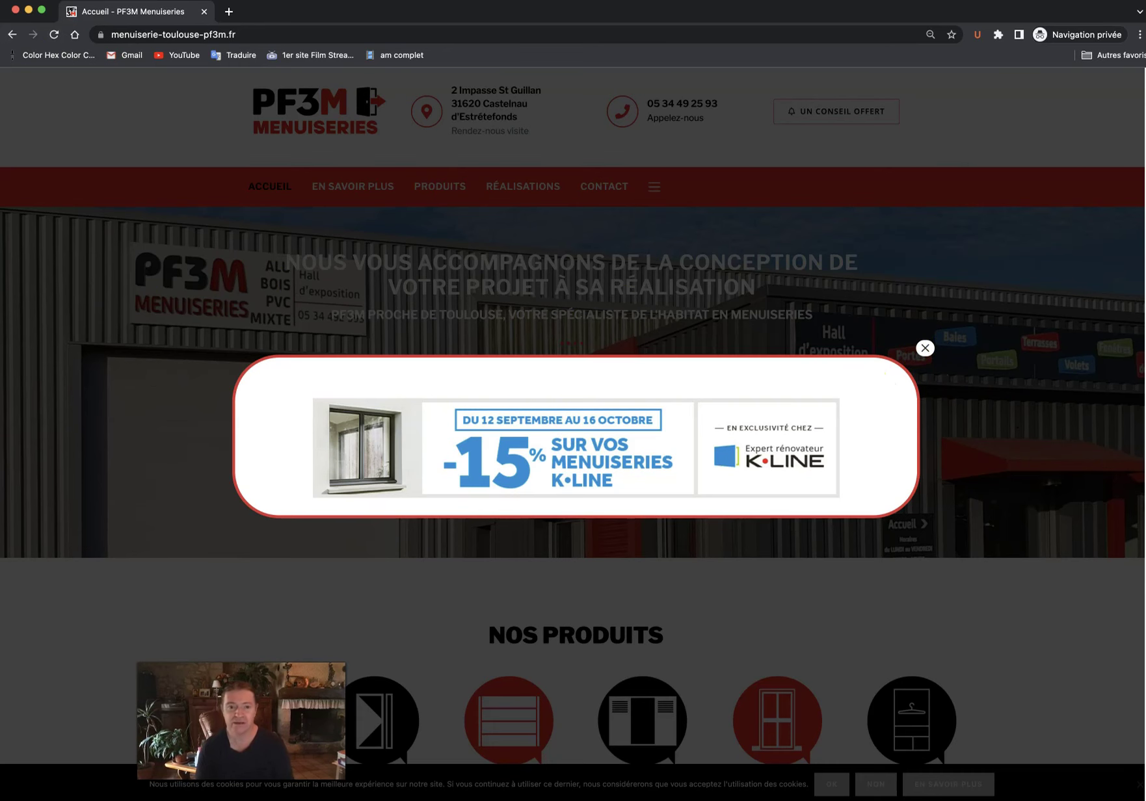
Minimise the private browser window and enlarge the WordPress window showing the theme editor to fill the screen.
click(28, 10)
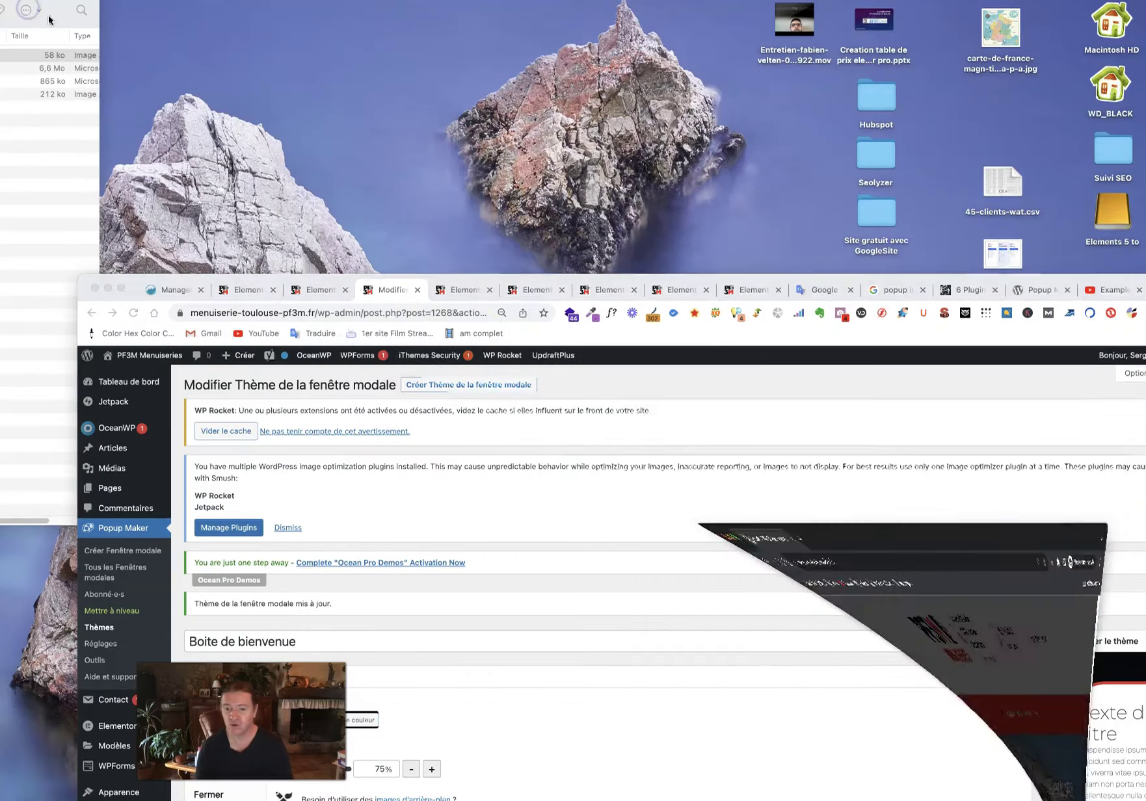
double_click(1091, 278)
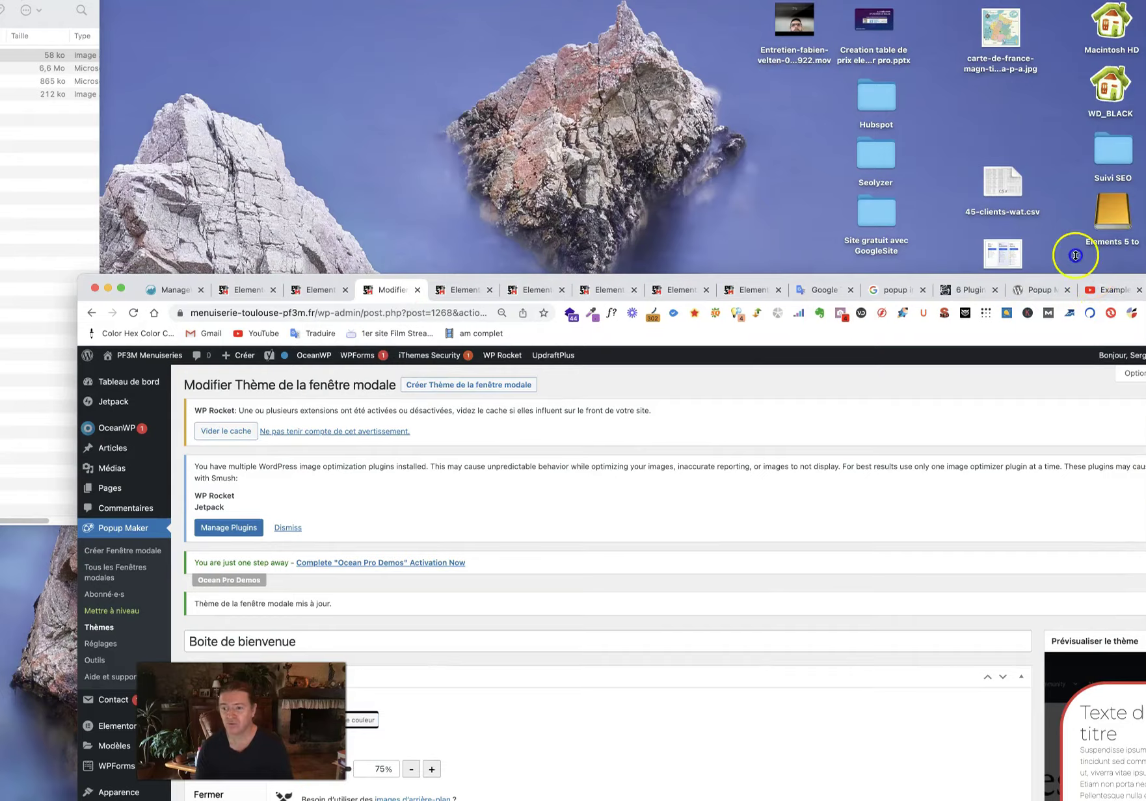
drag(84, 11, 3, 23)
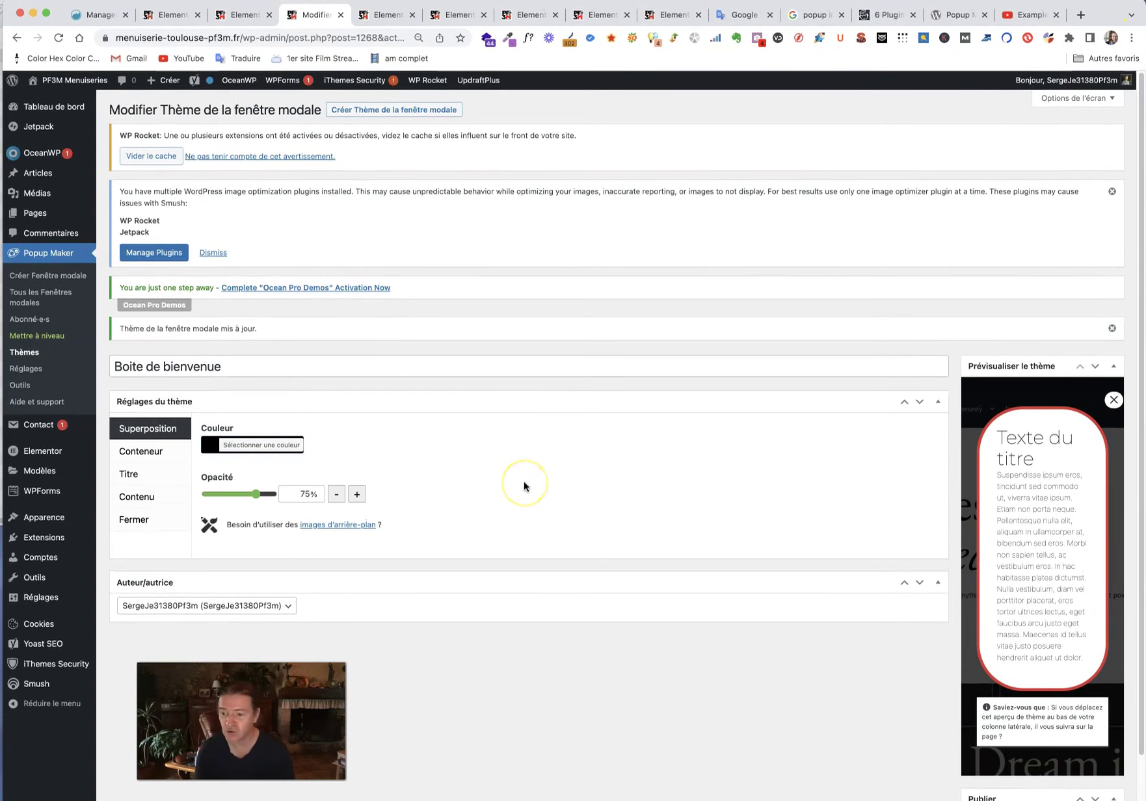
Review the Contenu, Titre, Conteneur and Superposition settings of the "Boite de bienvenue" theme against the live popup.
click(144, 498)
scroll(361, 421, down, 3)
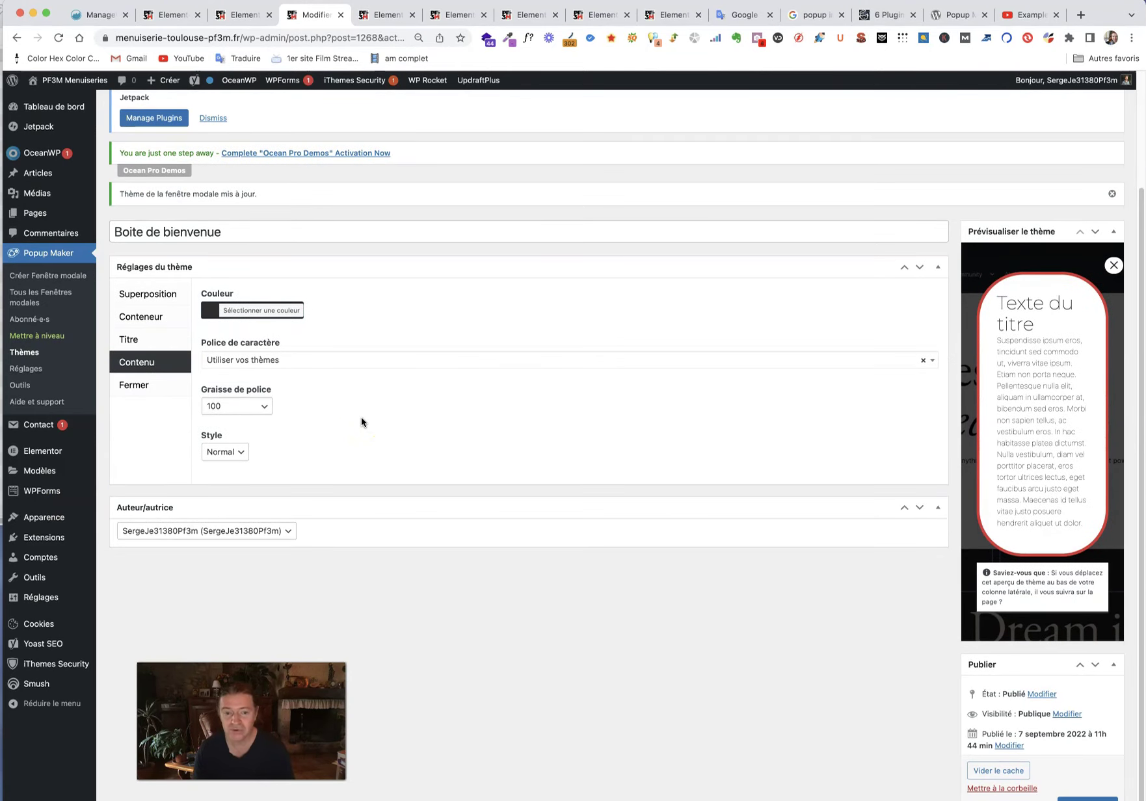
click(144, 339)
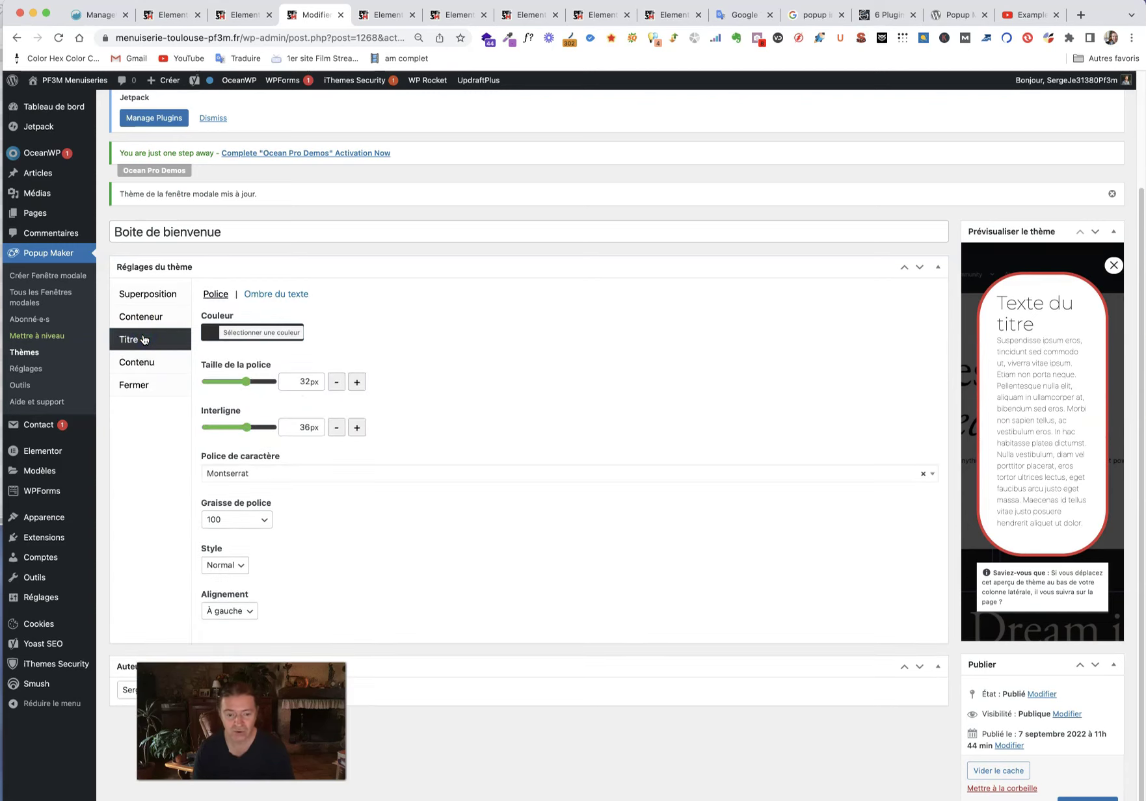
click(140, 318)
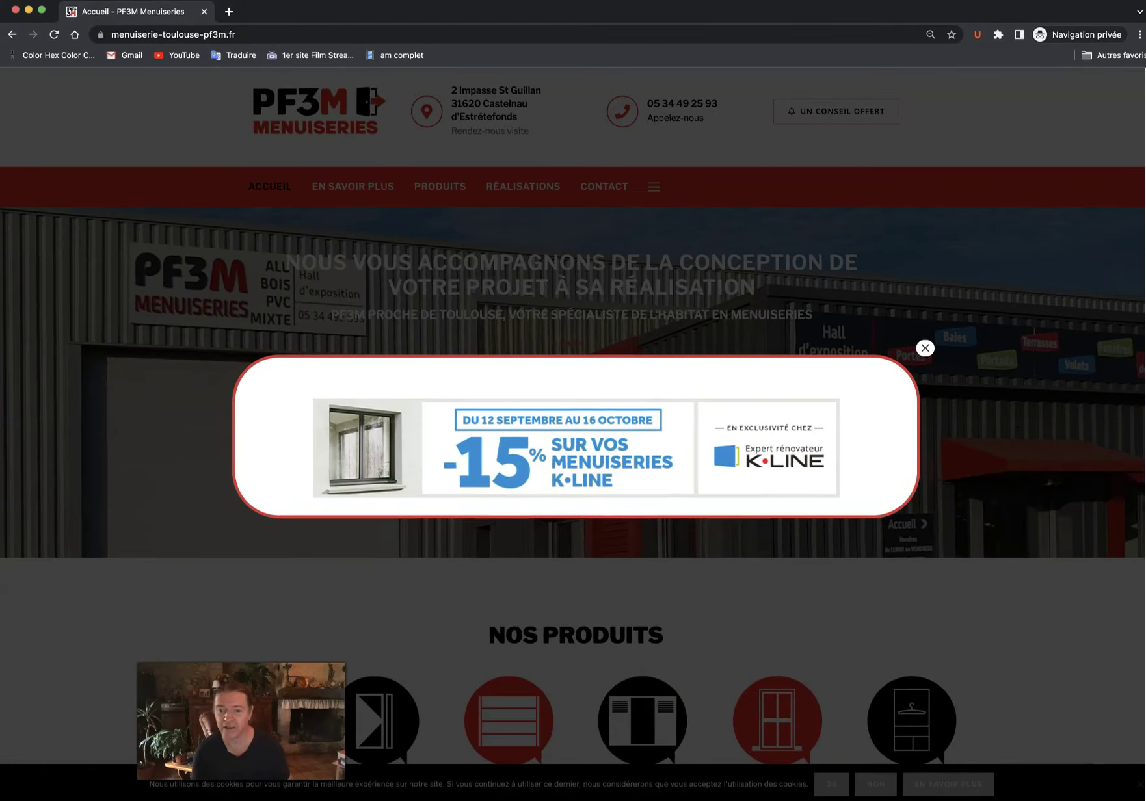
click(29, 11)
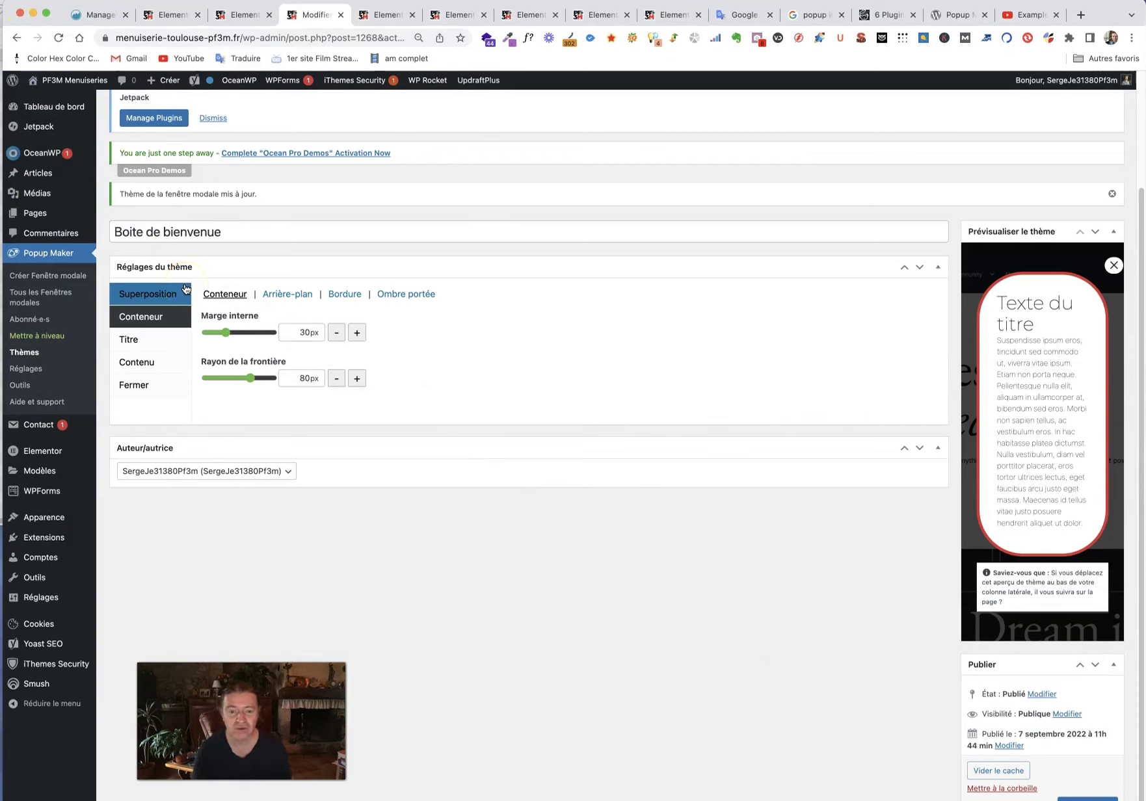
click(149, 296)
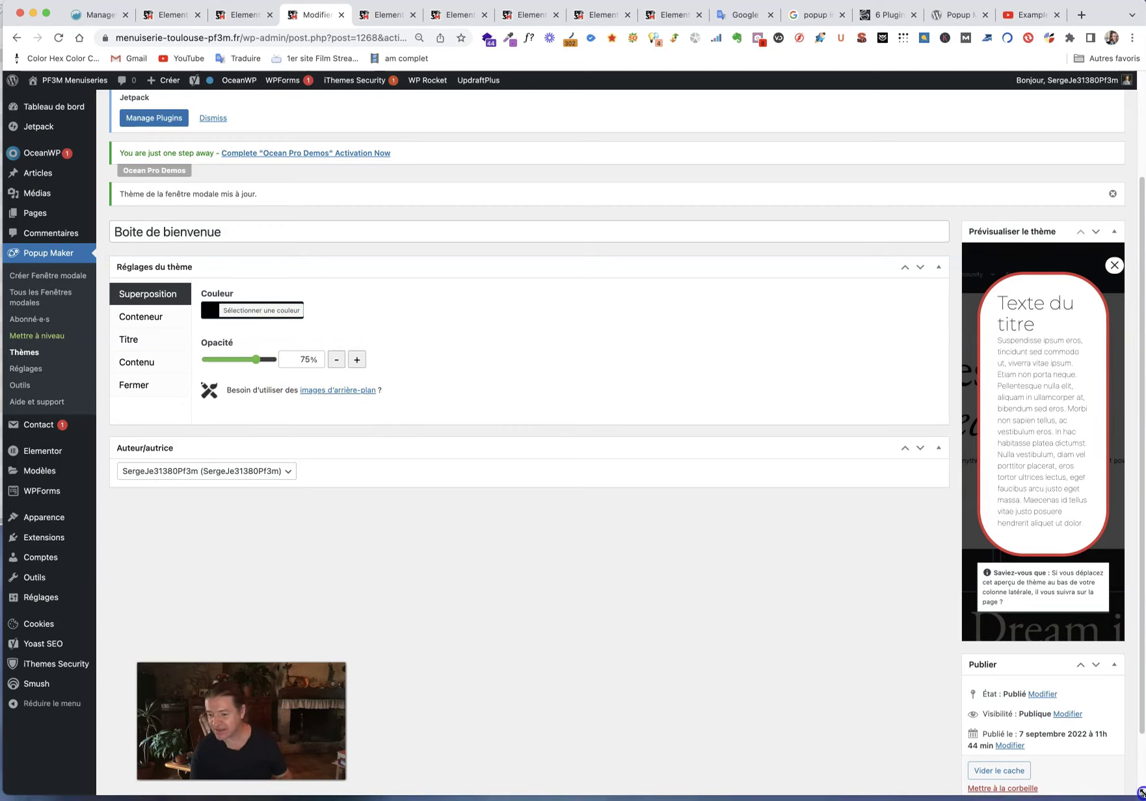
Update the "Boite de bienvenue" theme and clear its cache.
scroll(1085, 761, down, 3)
click(1086, 733)
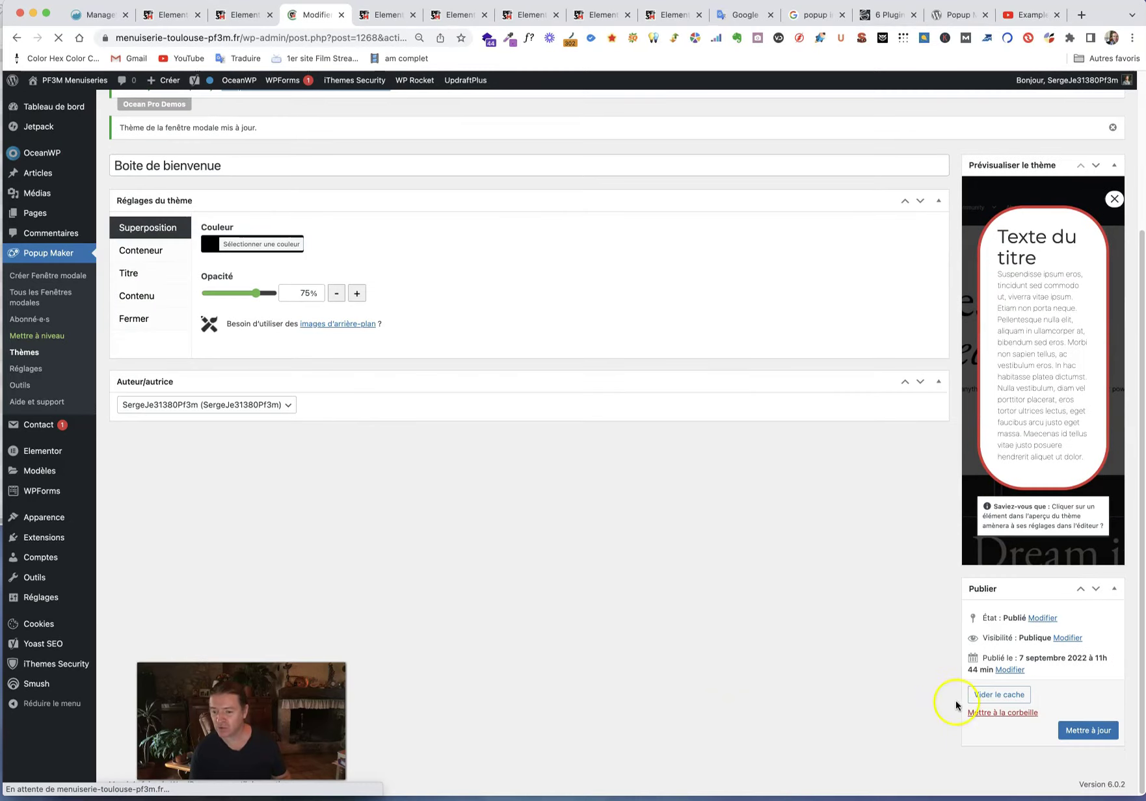
click(995, 694)
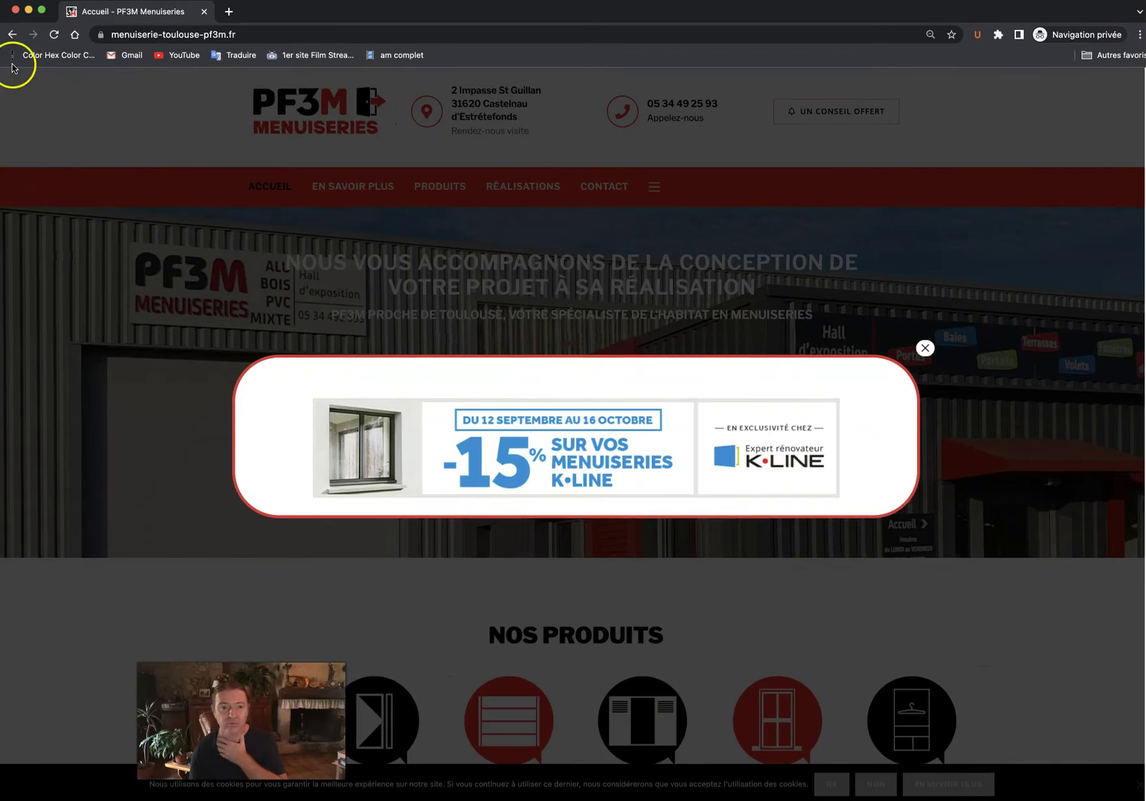
Reload the live site in the private window to check the popup's spacing, and return to the theme editor.
click(52, 35)
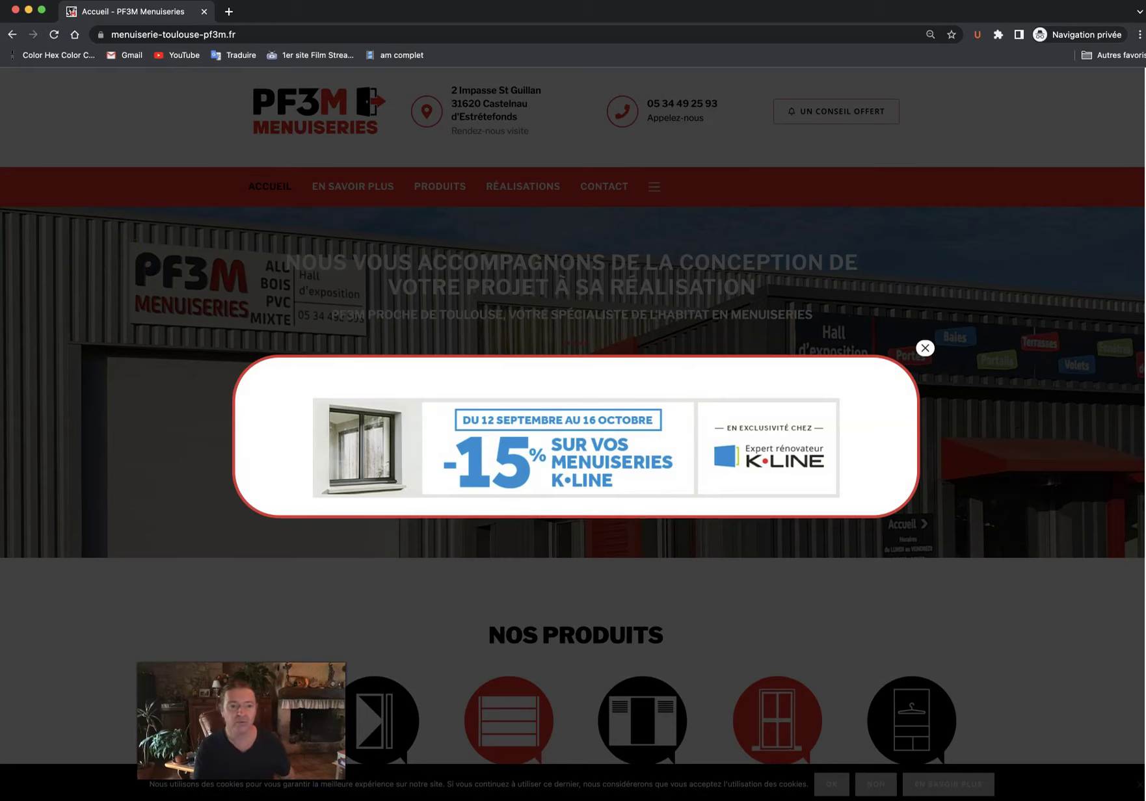
click(30, 10)
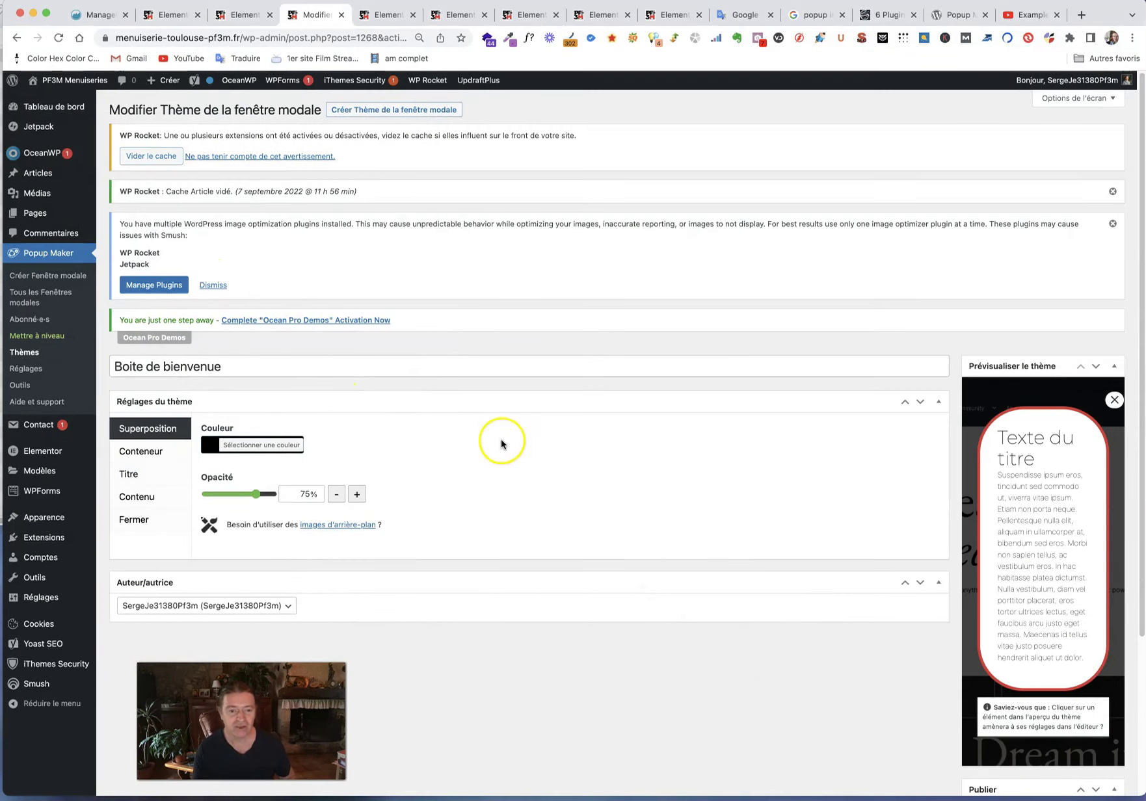
scroll(499, 440, down, 3)
scroll(501, 445, up, 3)
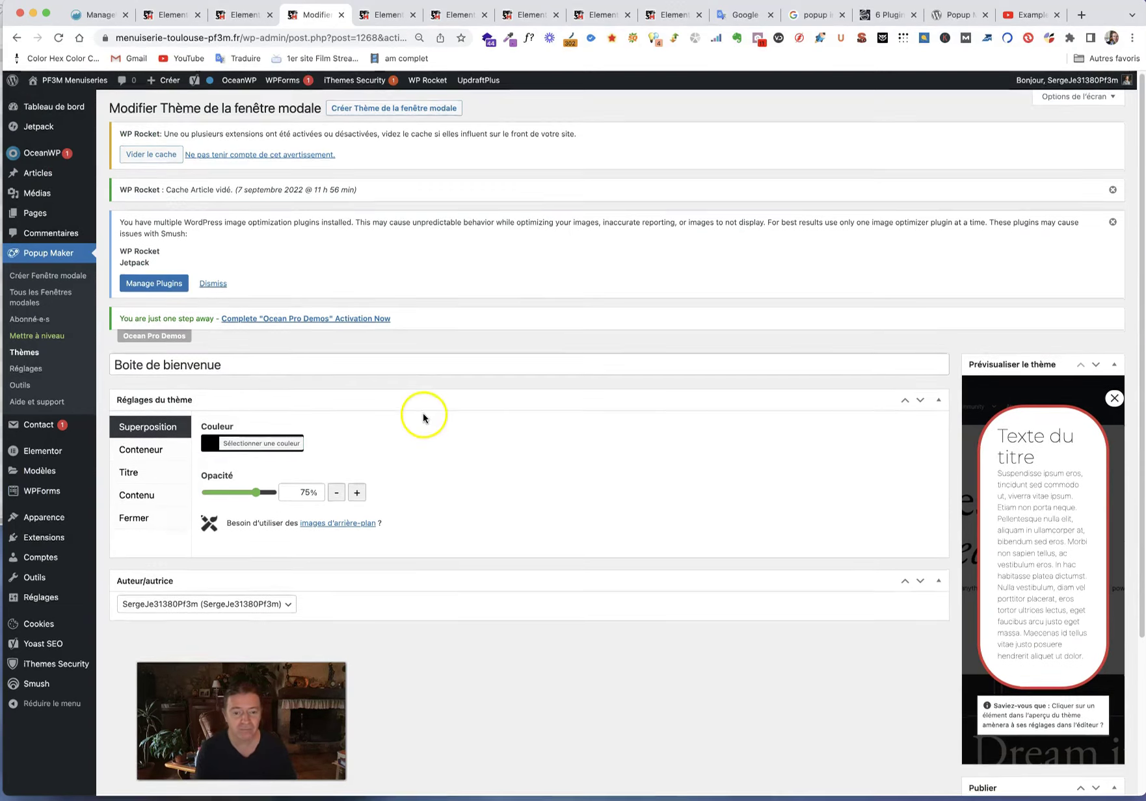
scroll(422, 415, down, 1)
scroll(297, 345, up, 1)
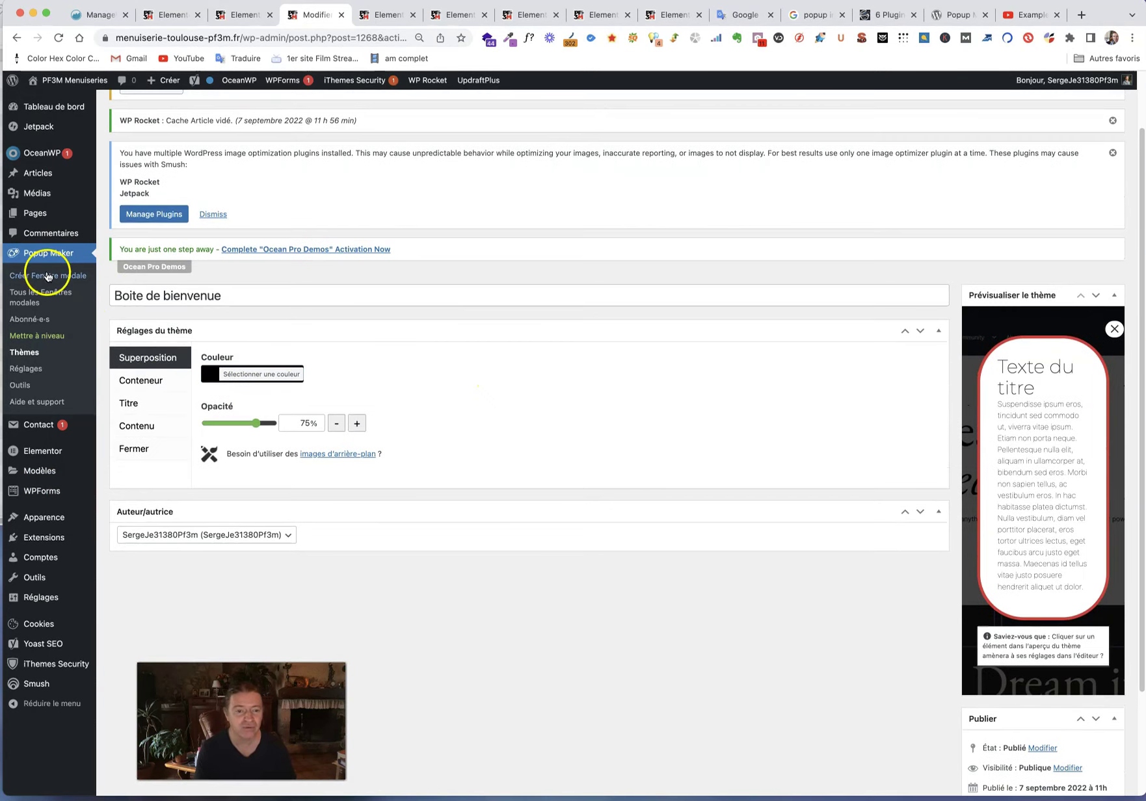
Open the popup "PopUp image promotion KLine du 12 septembre au 16 octobre 2022" for editing from the list of all popups.
click(31, 294)
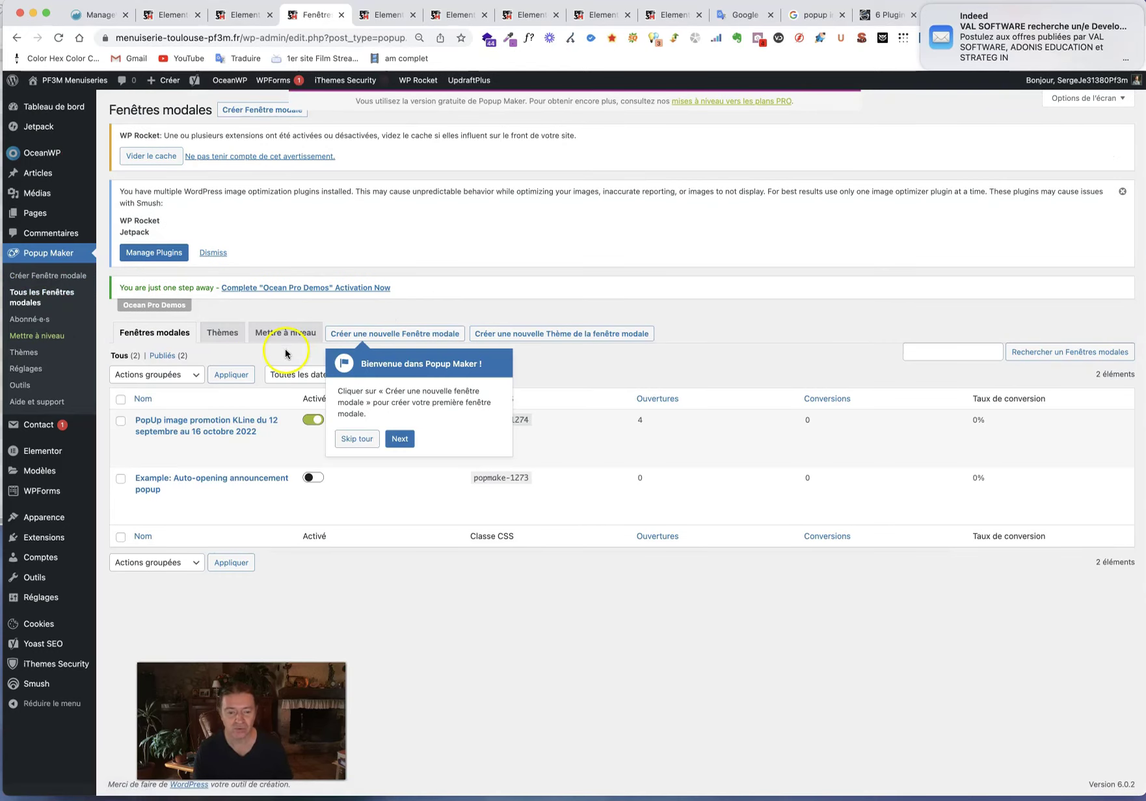
mouse_move(158, 426)
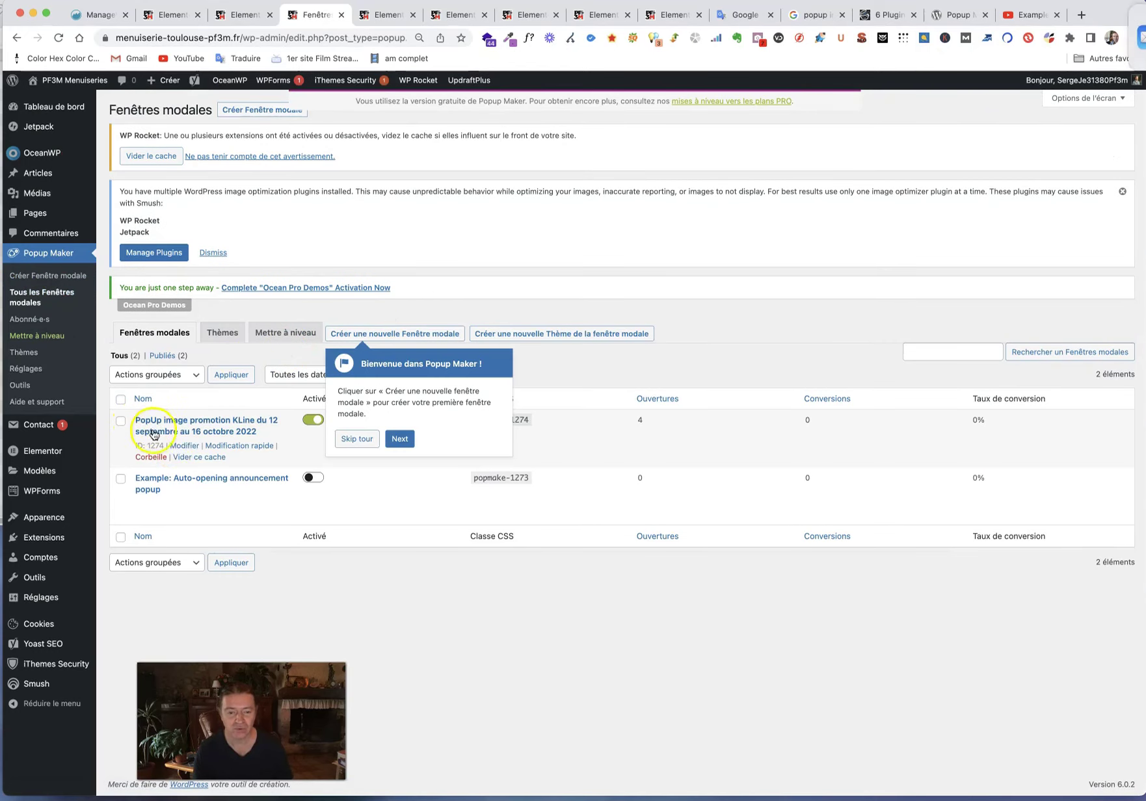
click(183, 447)
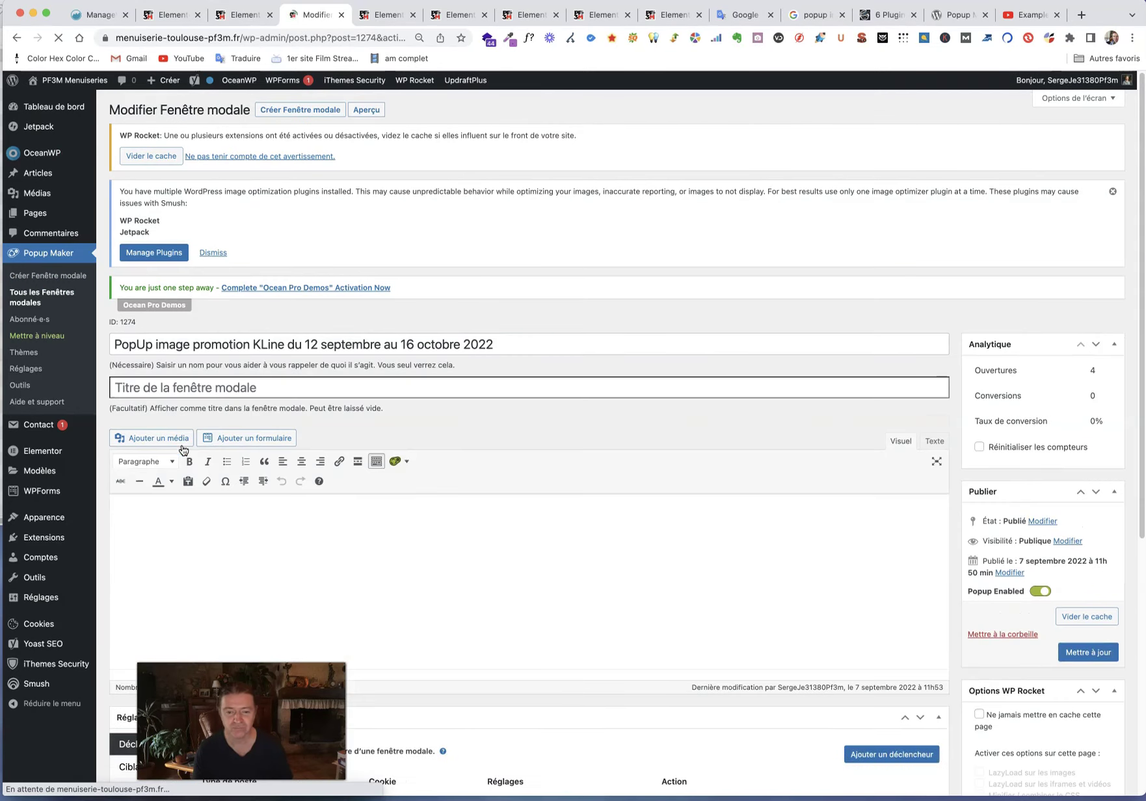
Enlarge the K-LINE banner image proportionally in the popup's content and update the popup.
scroll(299, 325, down, 5)
click(322, 356)
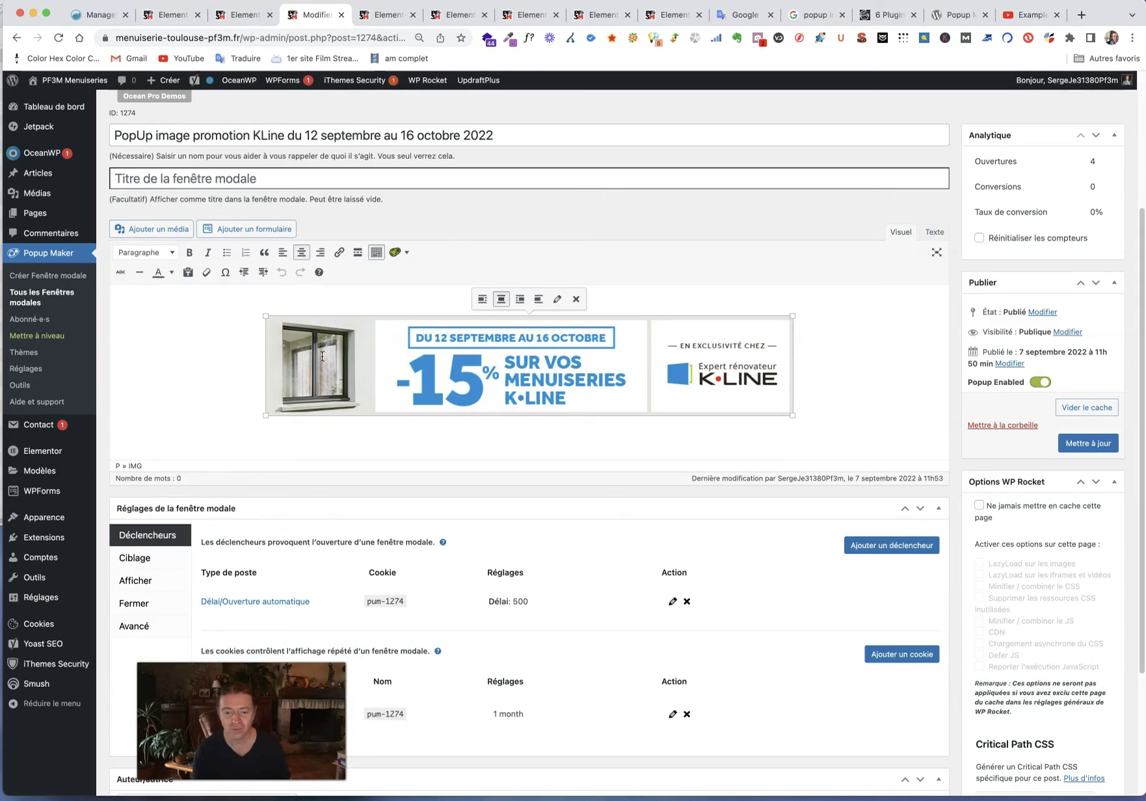
drag(266, 416, 195, 441)
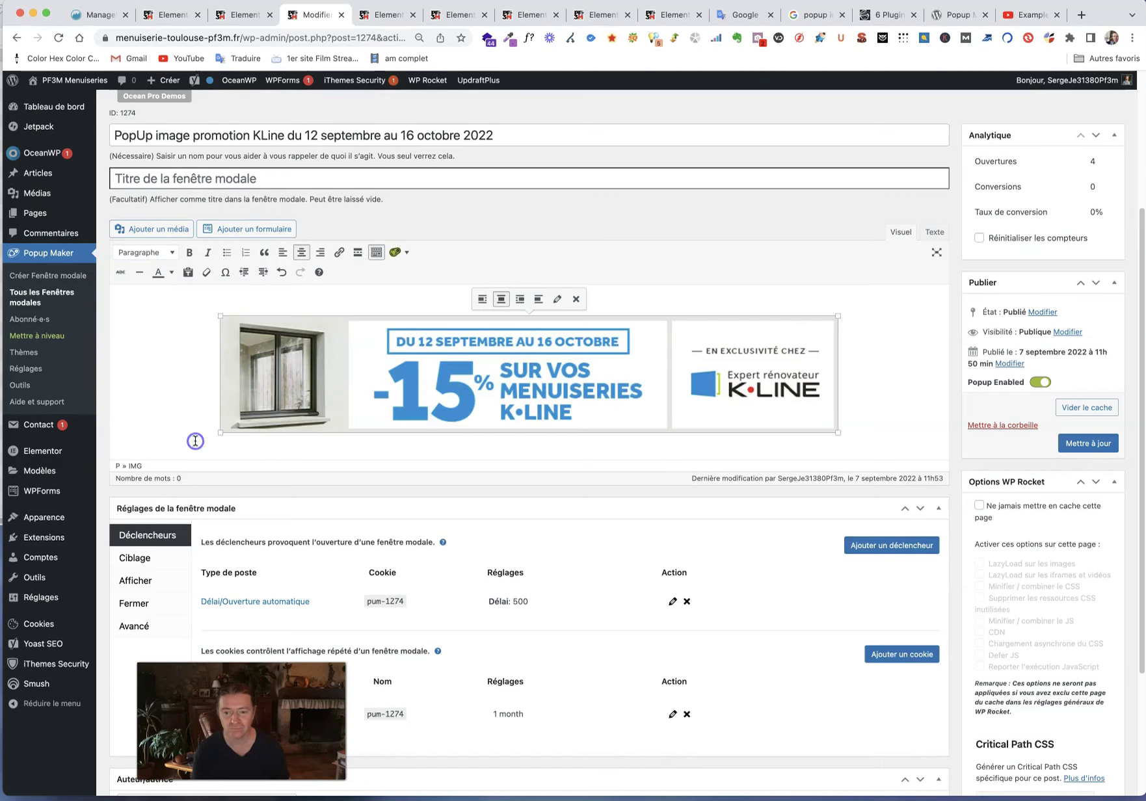
click(1087, 444)
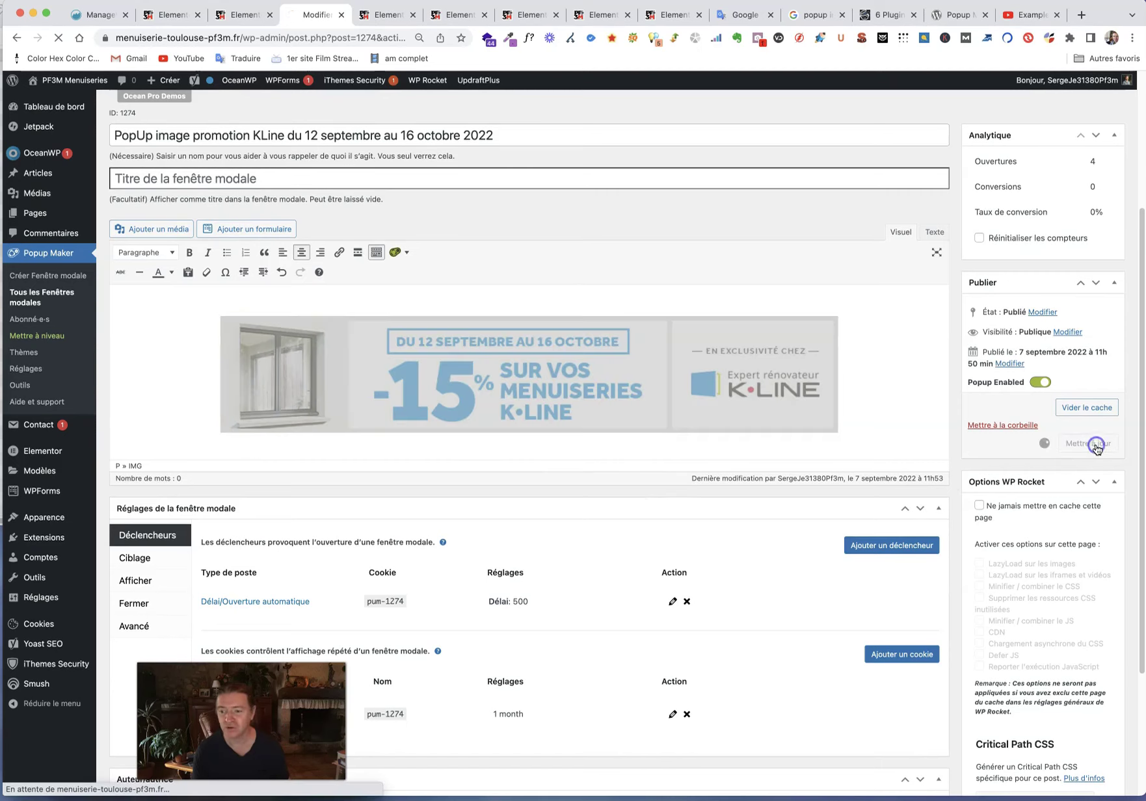
click(174, 311)
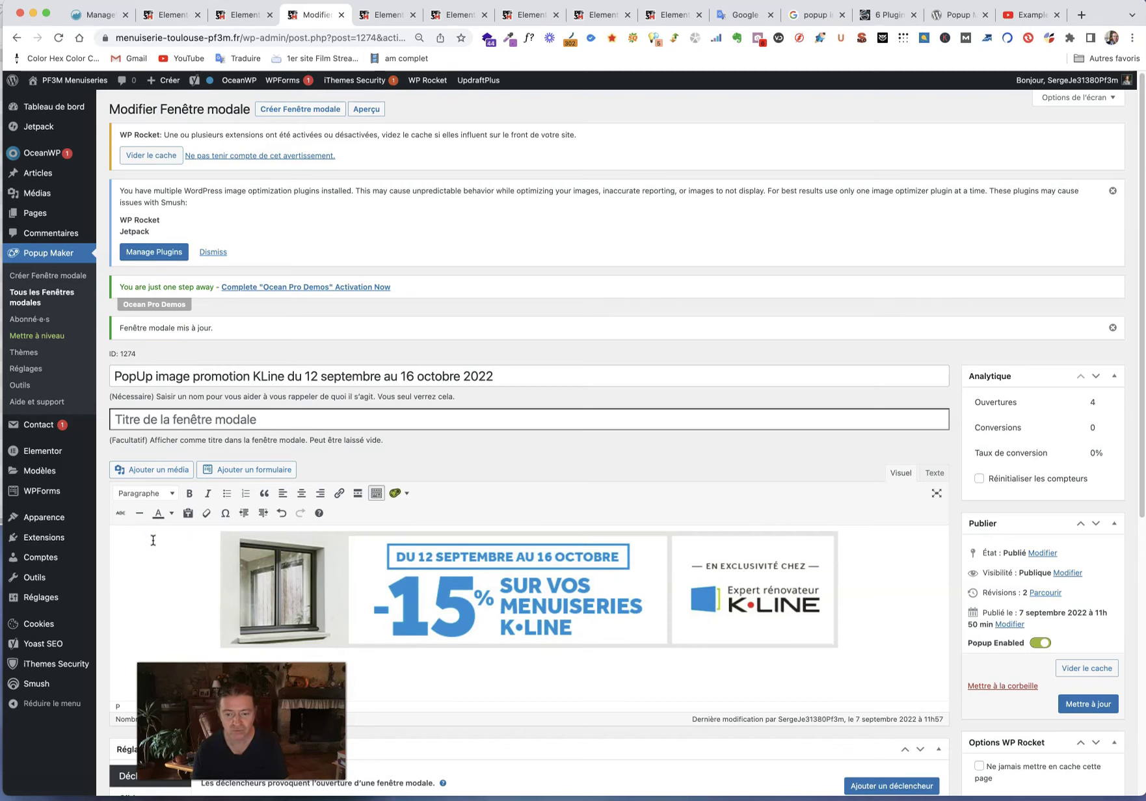
scroll(486, 435, down, 5)
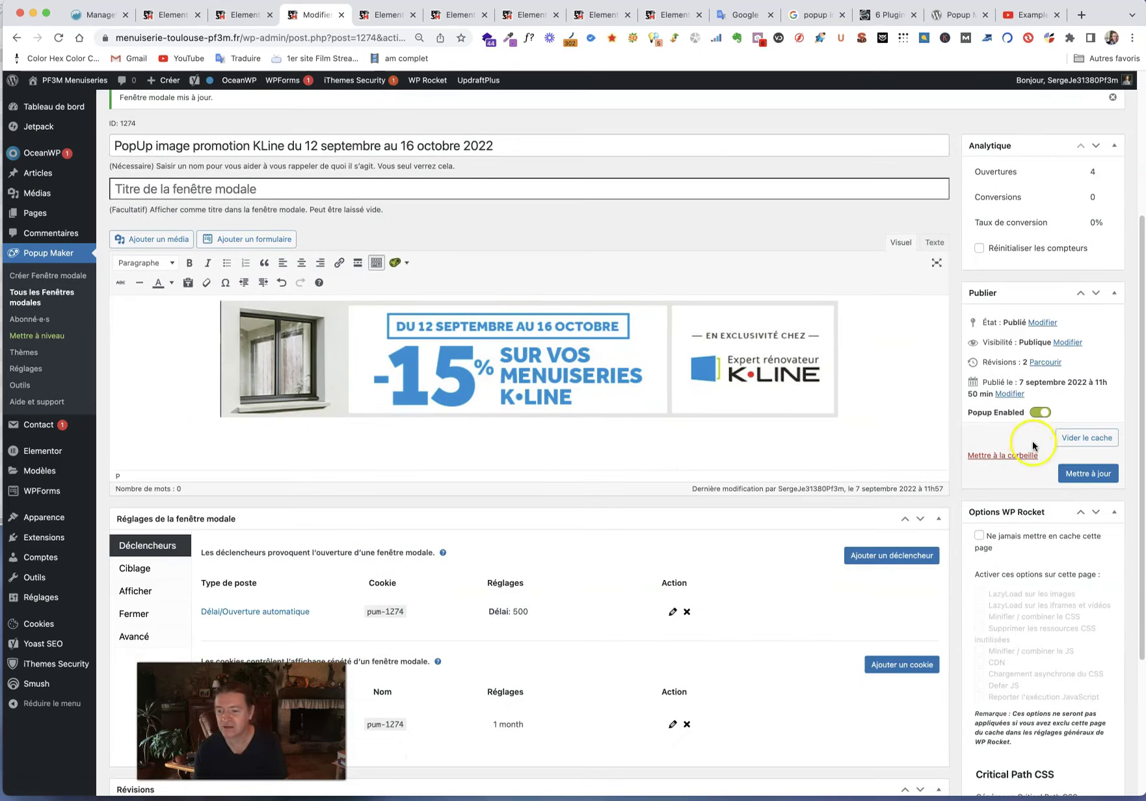
click(1076, 473)
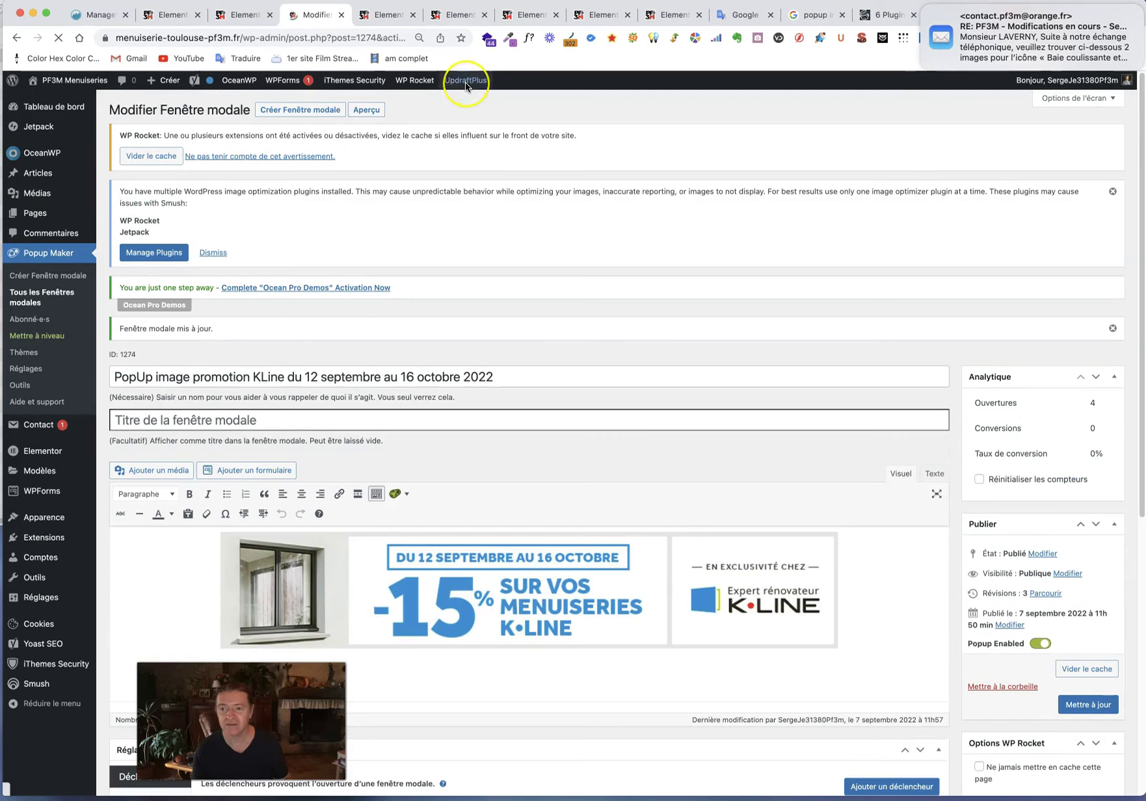
Clear and preload the entire site cache with WP Rocket.
mouse_move(466, 84)
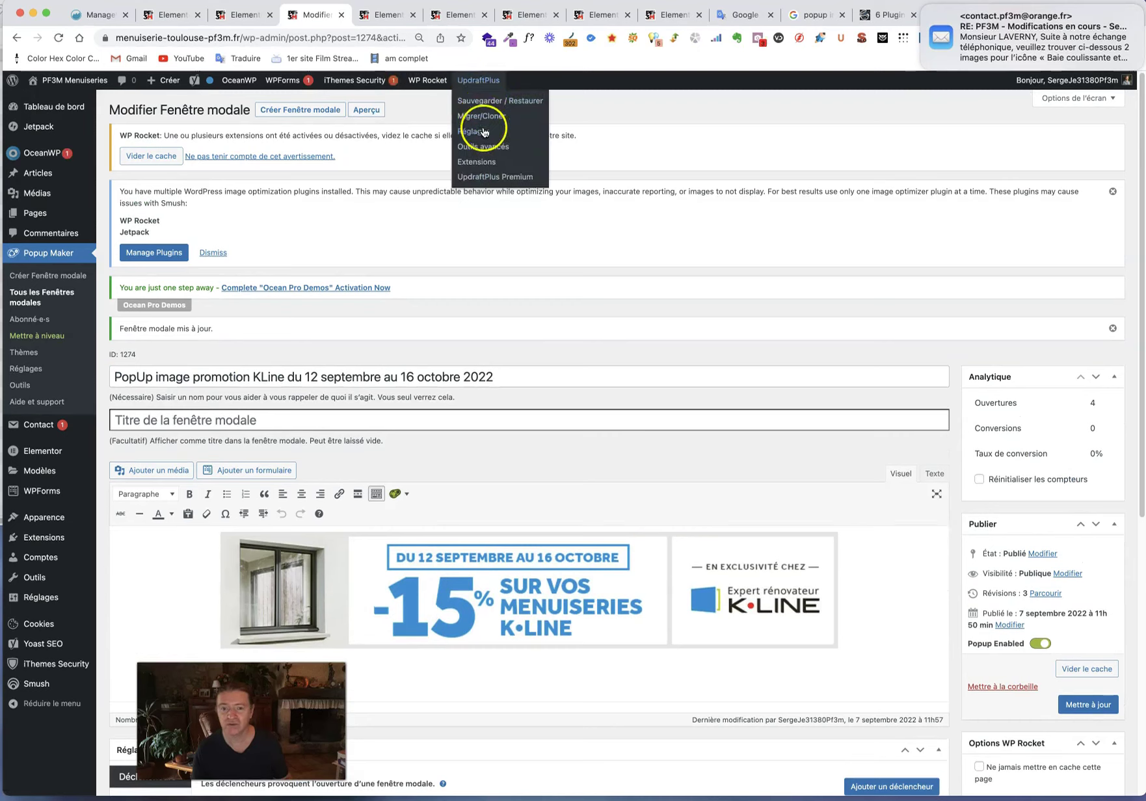
mouse_move(427, 80)
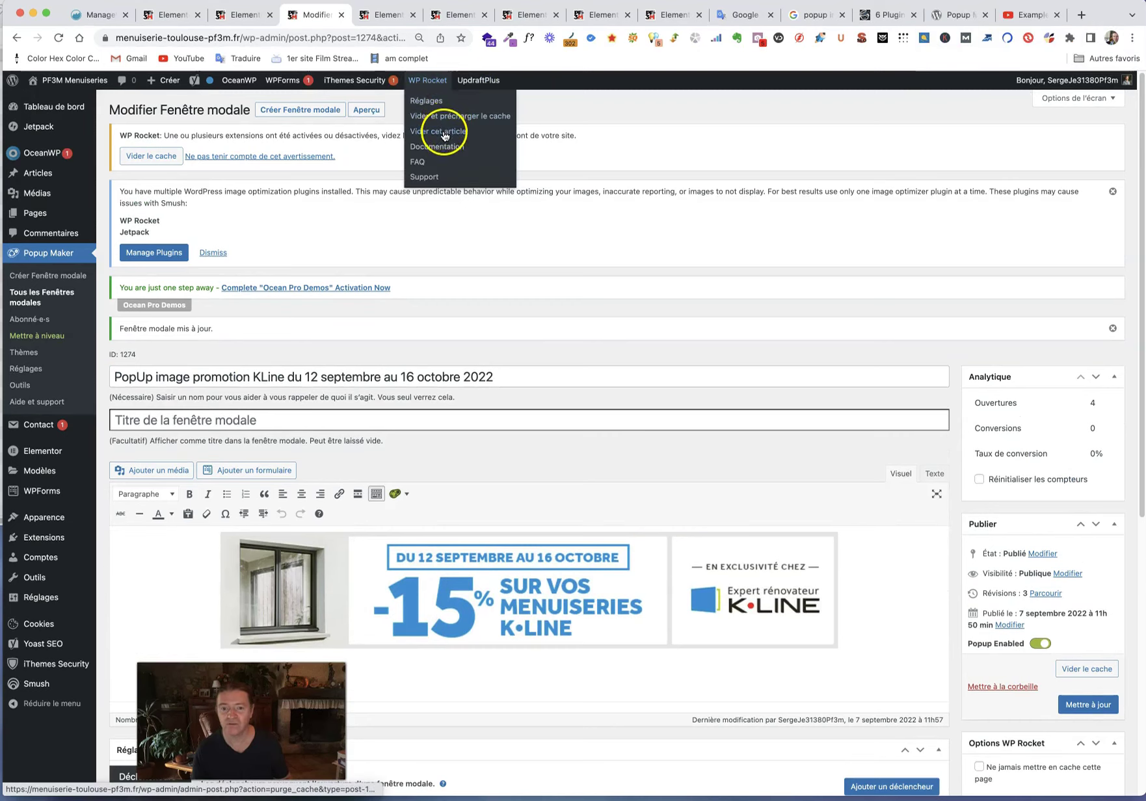
click(446, 120)
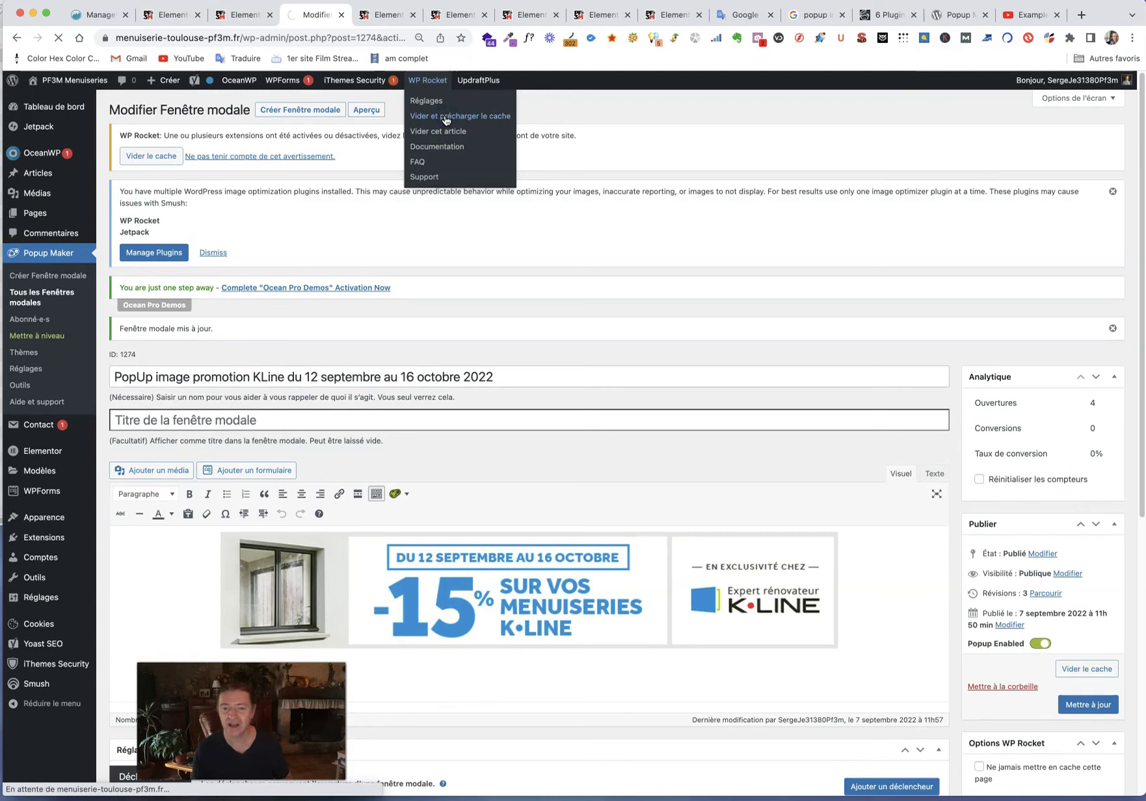
Reload the live site in the private window to check the enlarged banner, and return to the popup editor.
key(ctrl+Right)
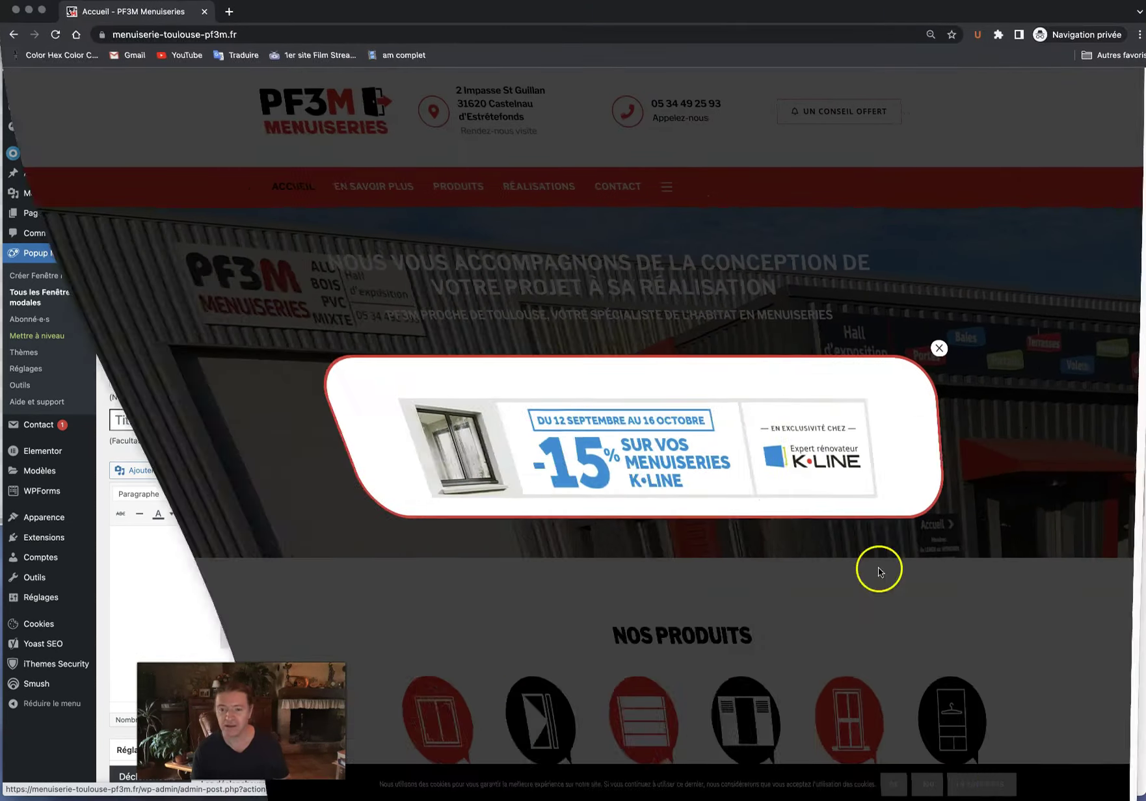
click(56, 36)
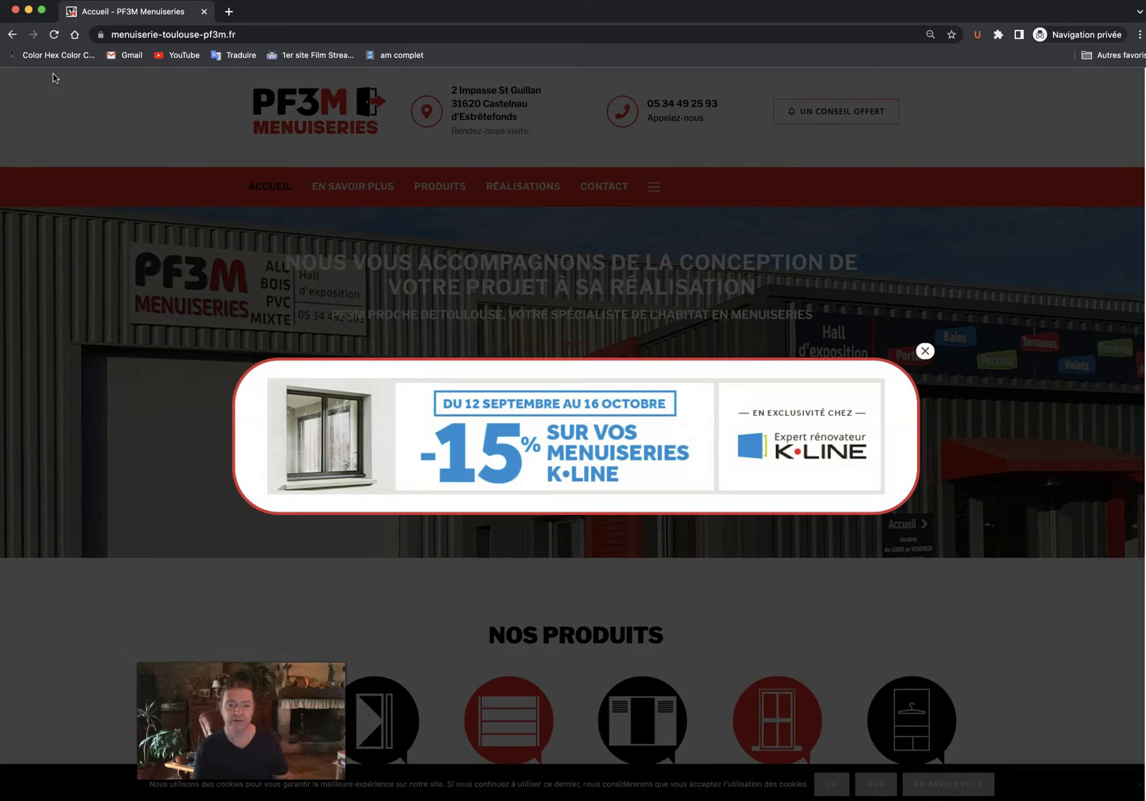
click(15, 9)
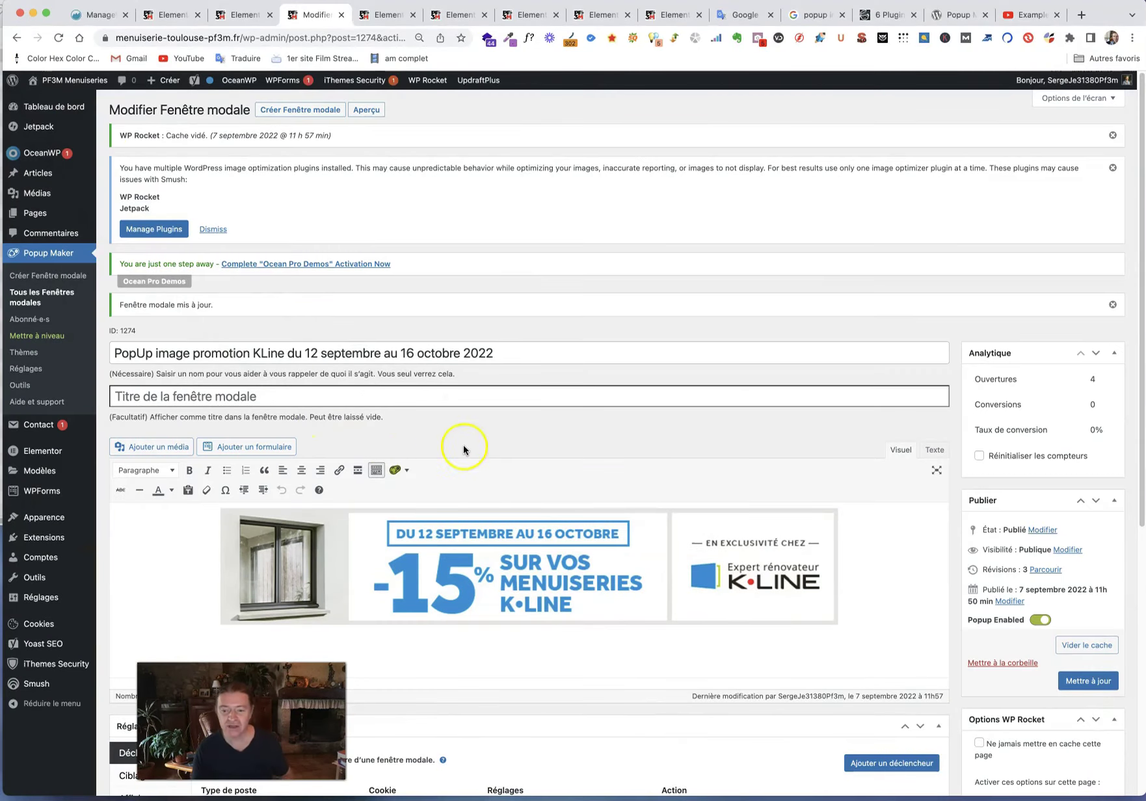
Review the popup's image content and its trigger and cookie settings in the editor.
scroll(487, 439, down, 5)
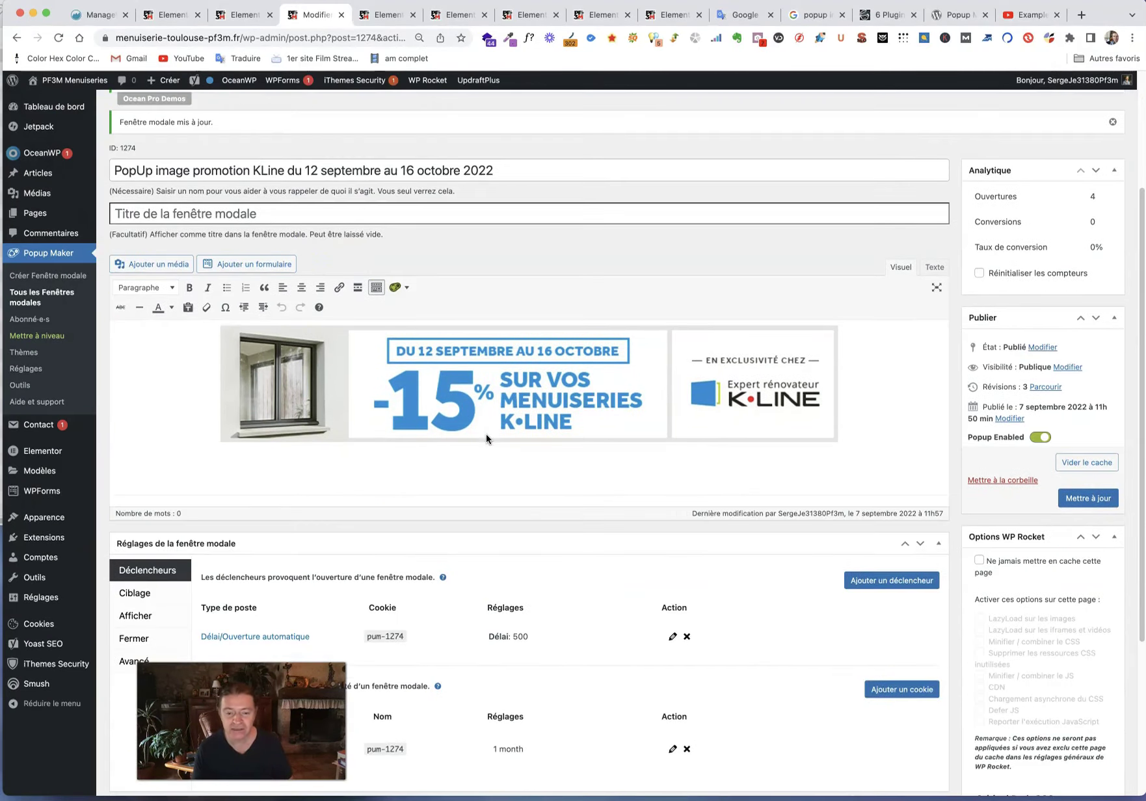
scroll(487, 439, down, 3)
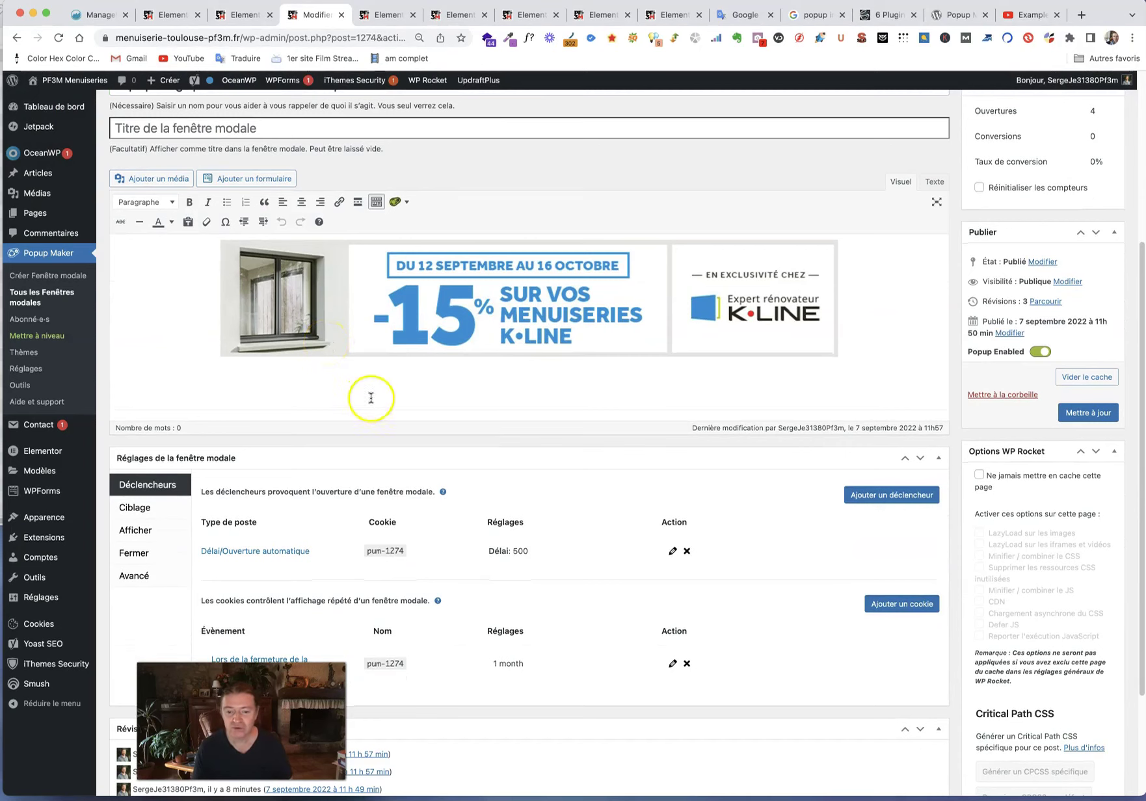
scroll(371, 398, down, 5)
scroll(375, 402, up, 8)
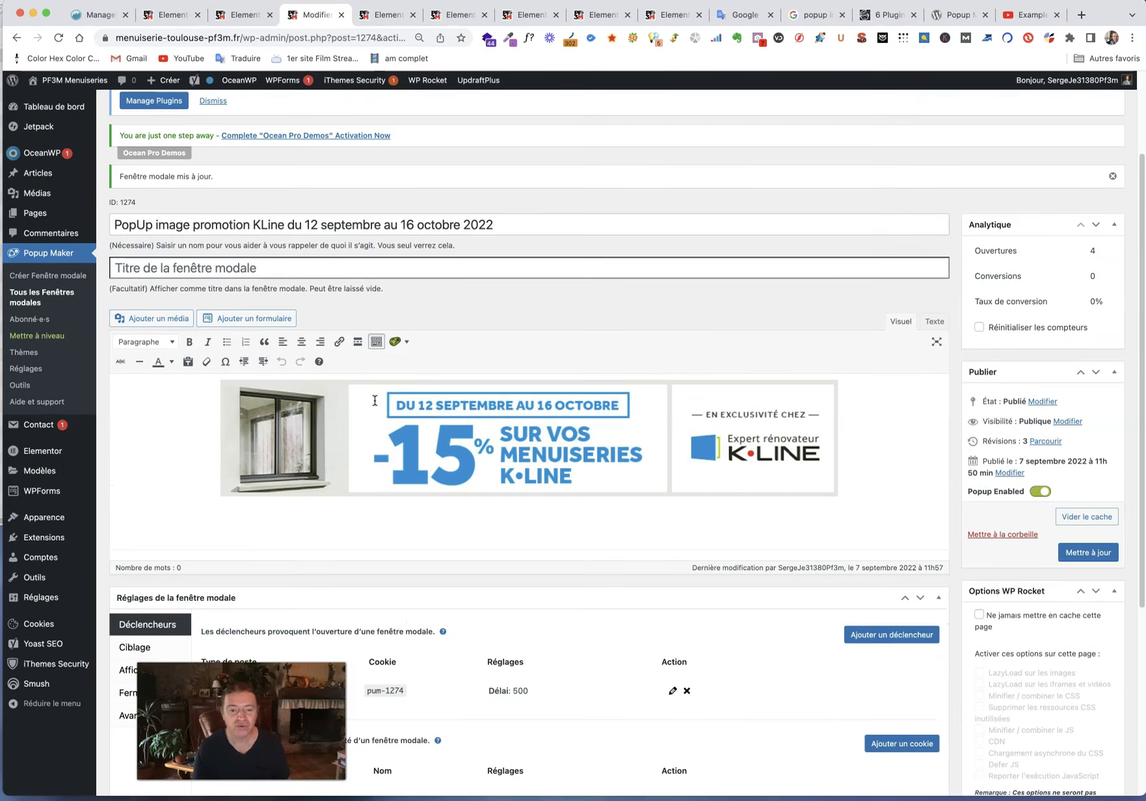
click(432, 440)
click(190, 437)
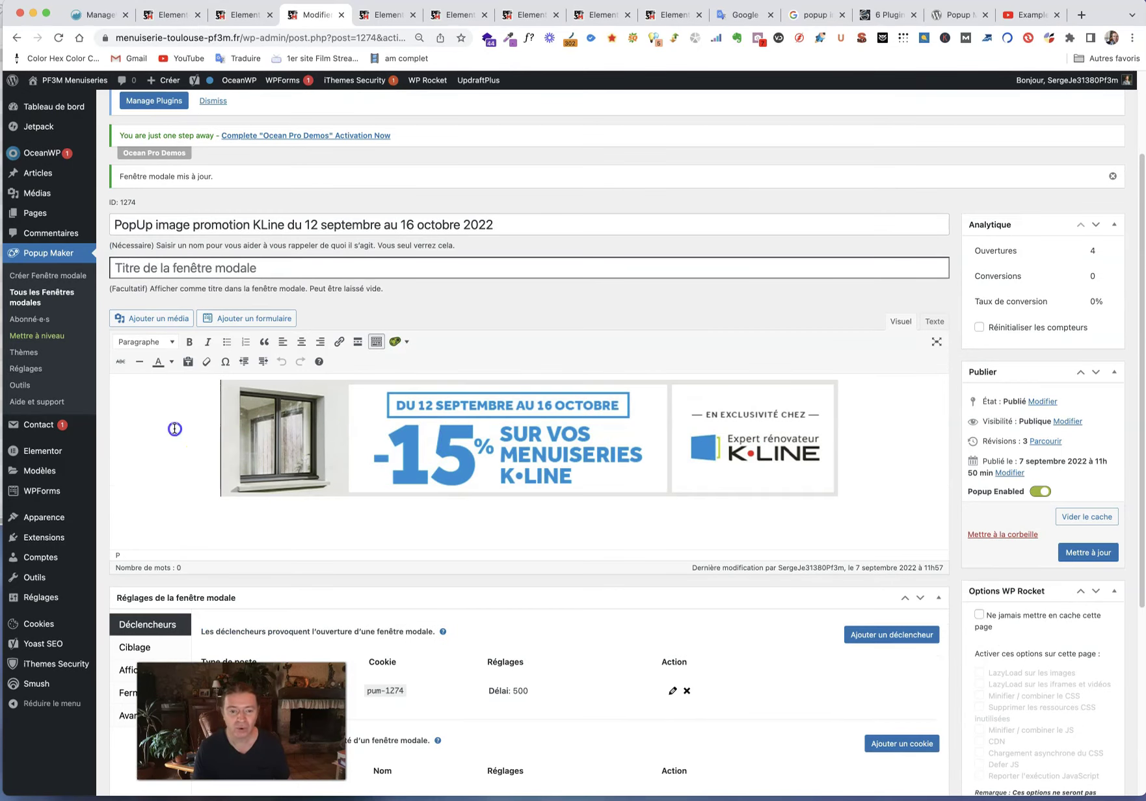
scroll(434, 324, down, 8)
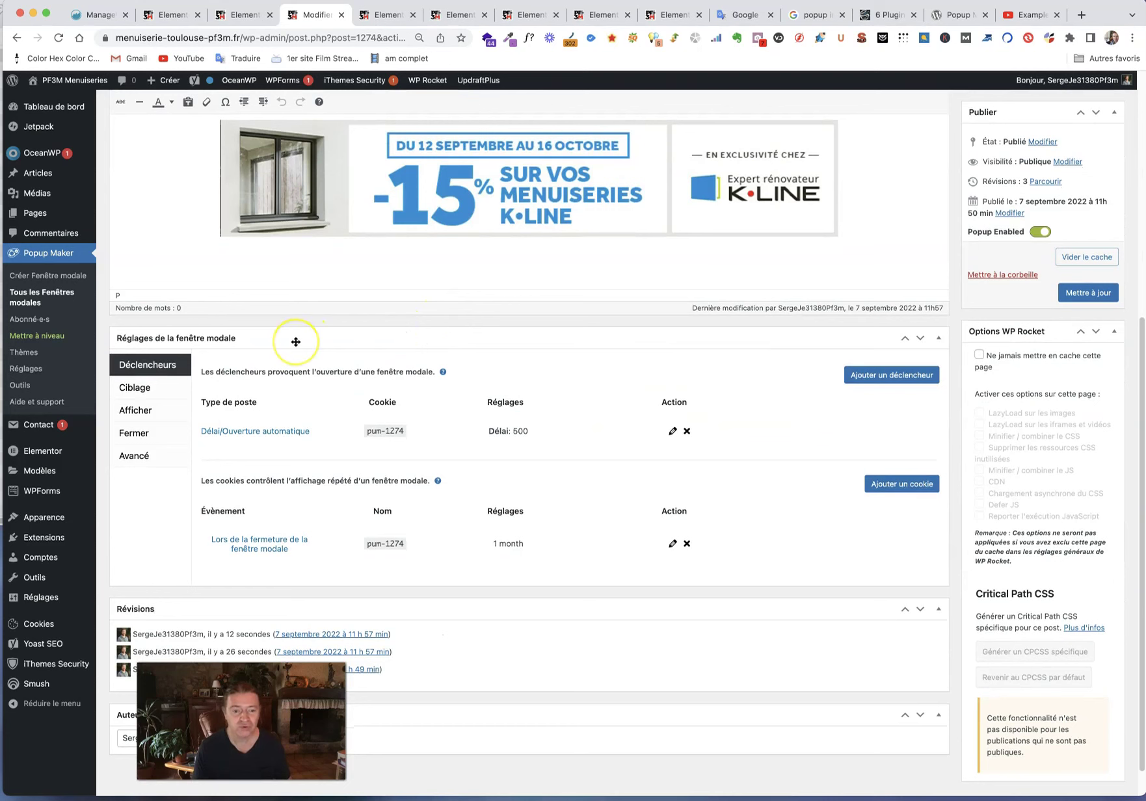
scroll(306, 343, down, 1)
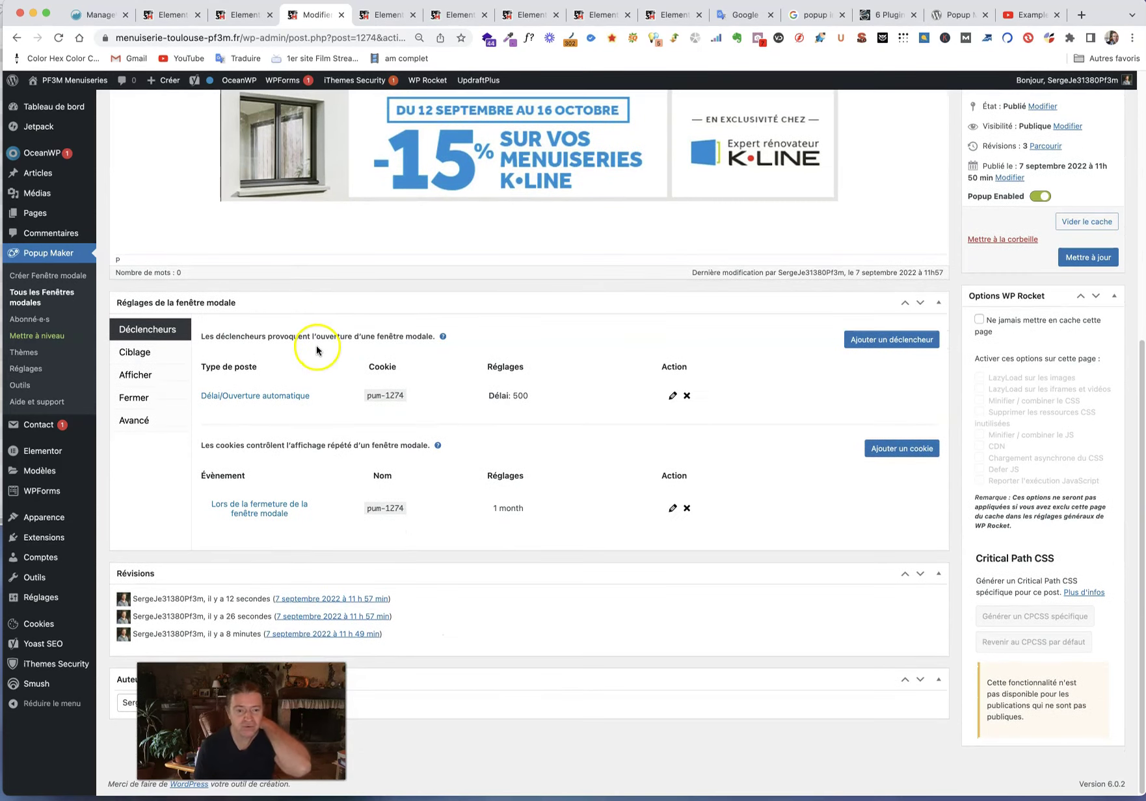
From the Popup Maker settings, customize the default popup theme by setting the container's inner margin to 11 px, and update it.
click(37, 369)
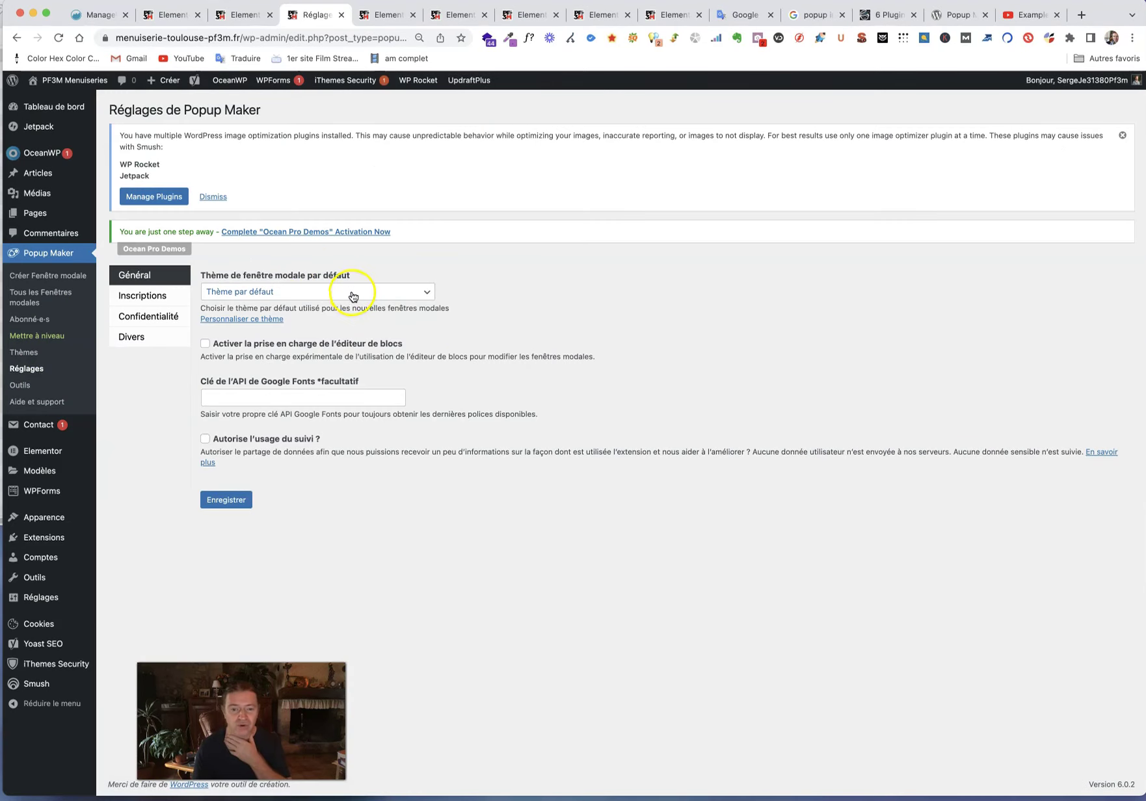
click(272, 321)
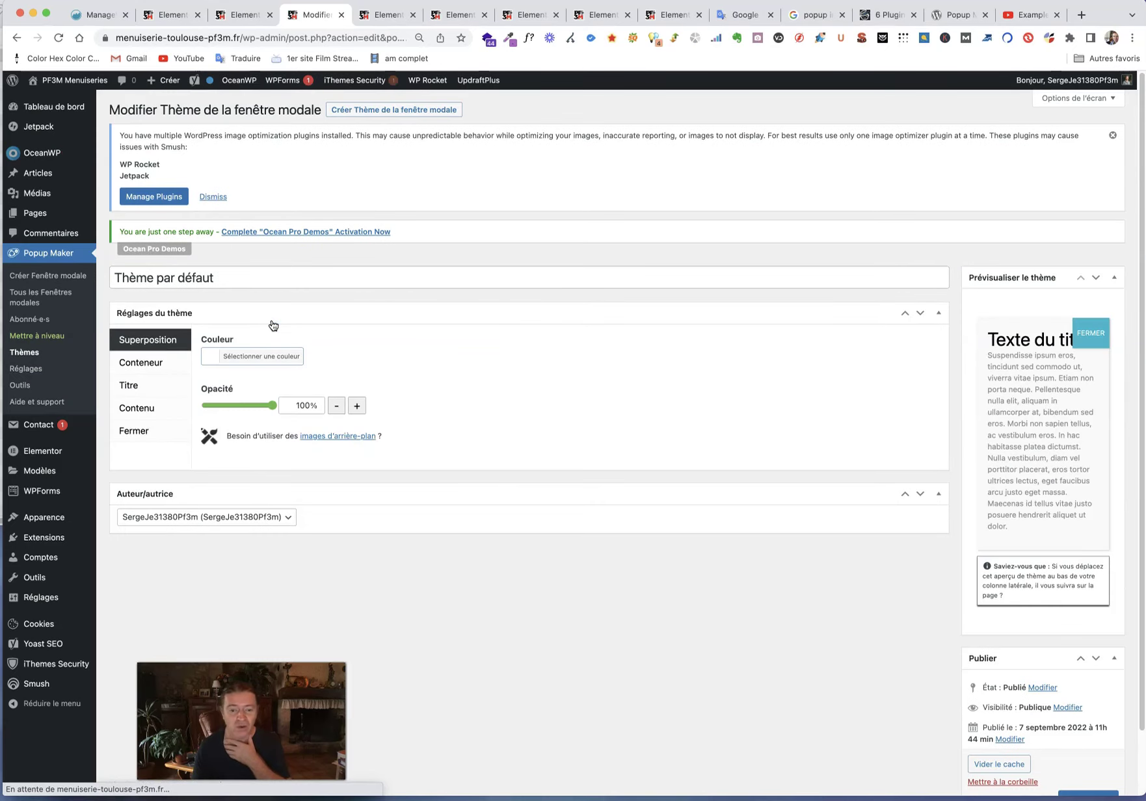
click(162, 406)
click(156, 369)
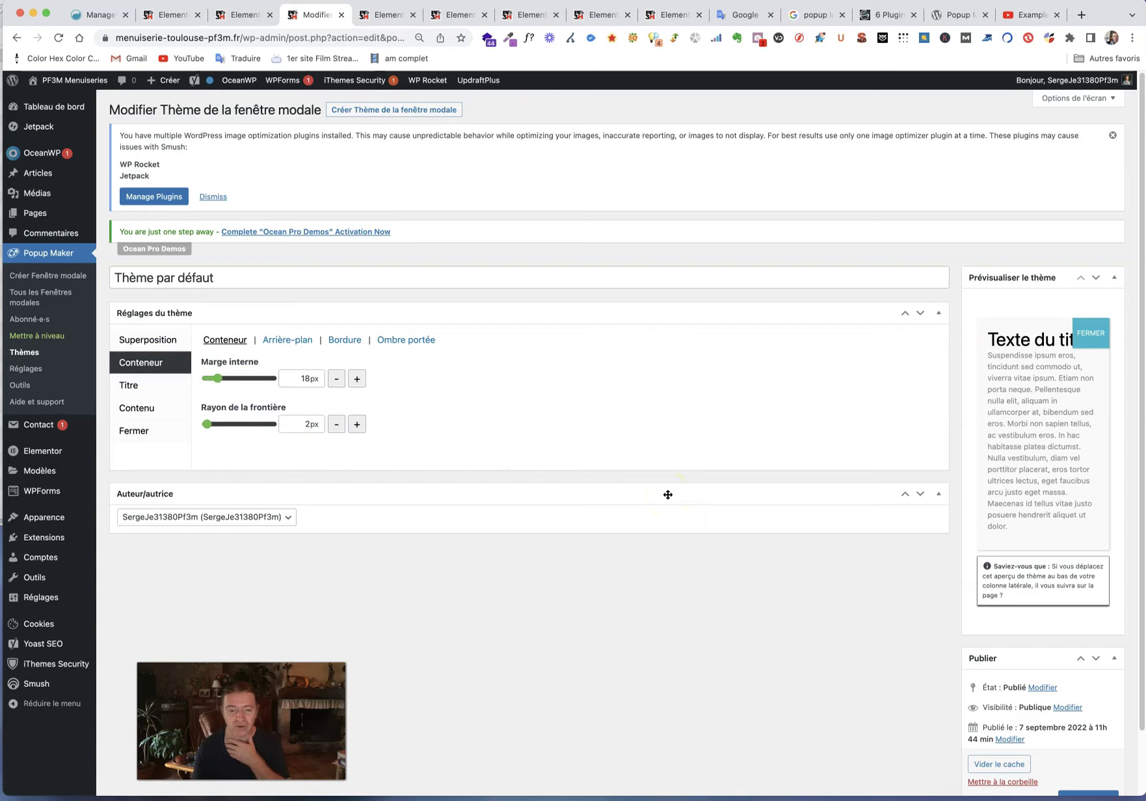
drag(218, 378, 212, 379)
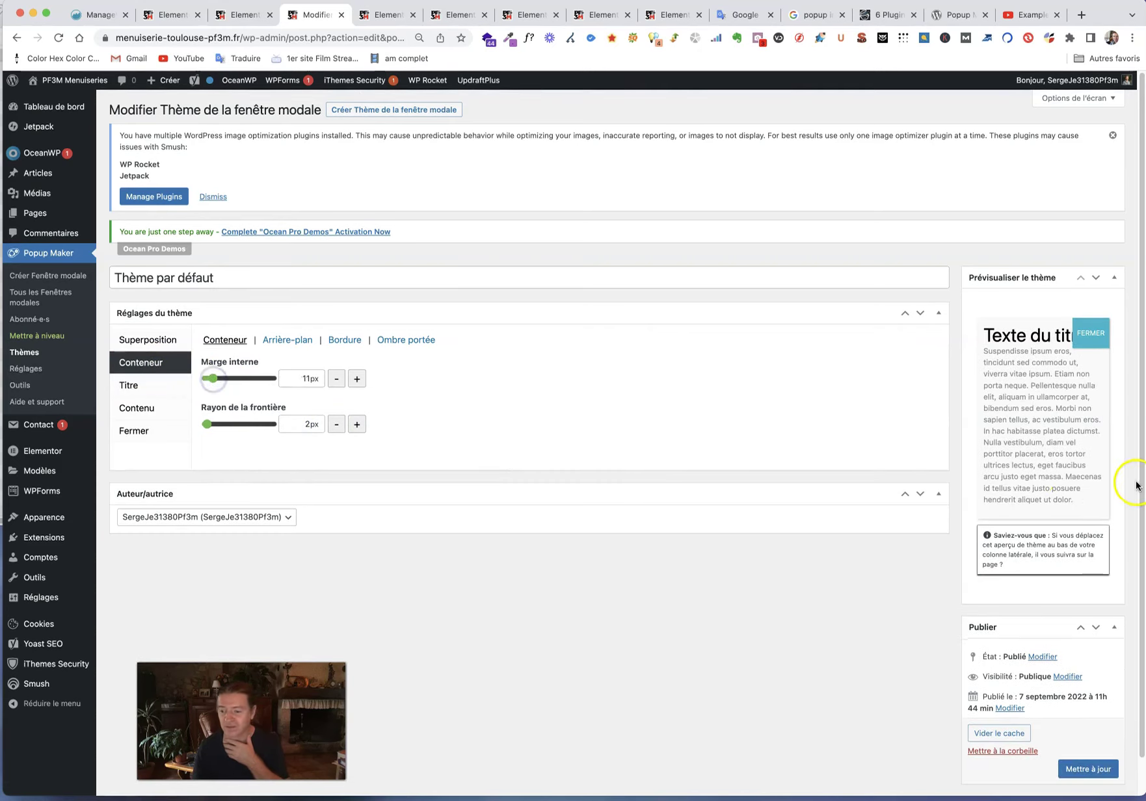
scroll(1105, 478, down, 1)
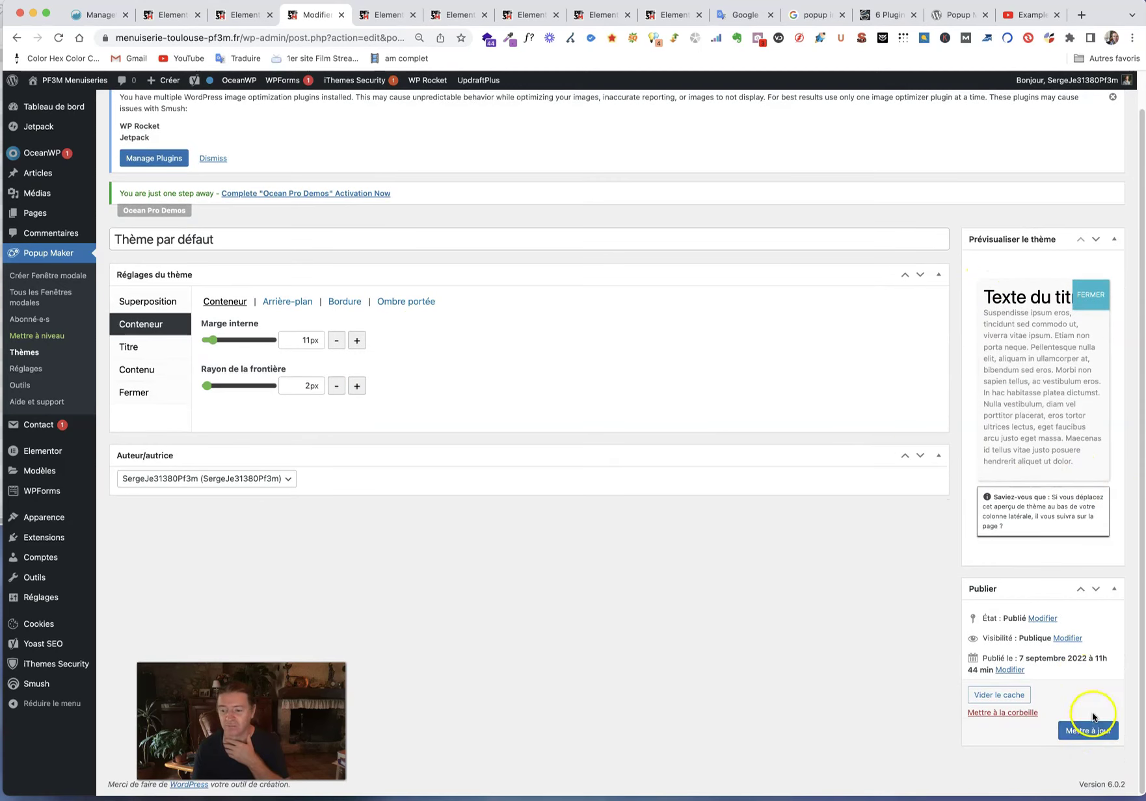
click(1097, 732)
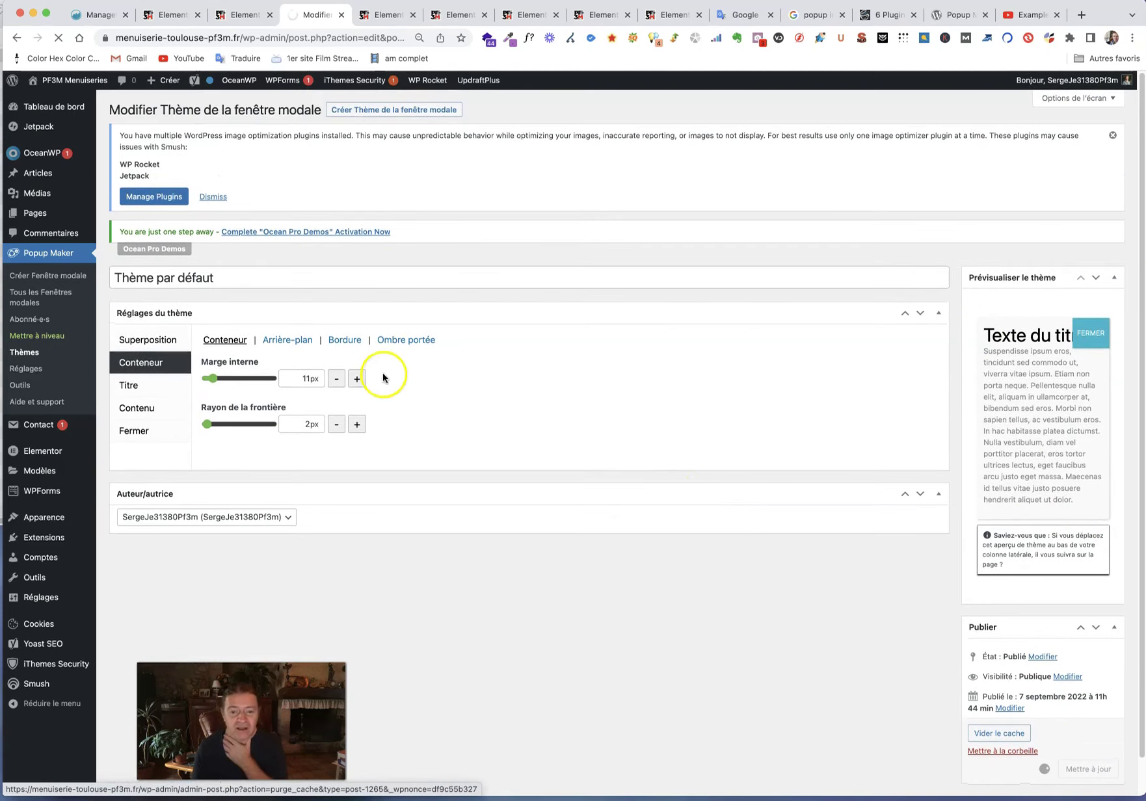
Examine the default theme's container settings, including the border styles, background colour and opacity, inner margin and border radius.
click(343, 340)
click(289, 378)
click(284, 378)
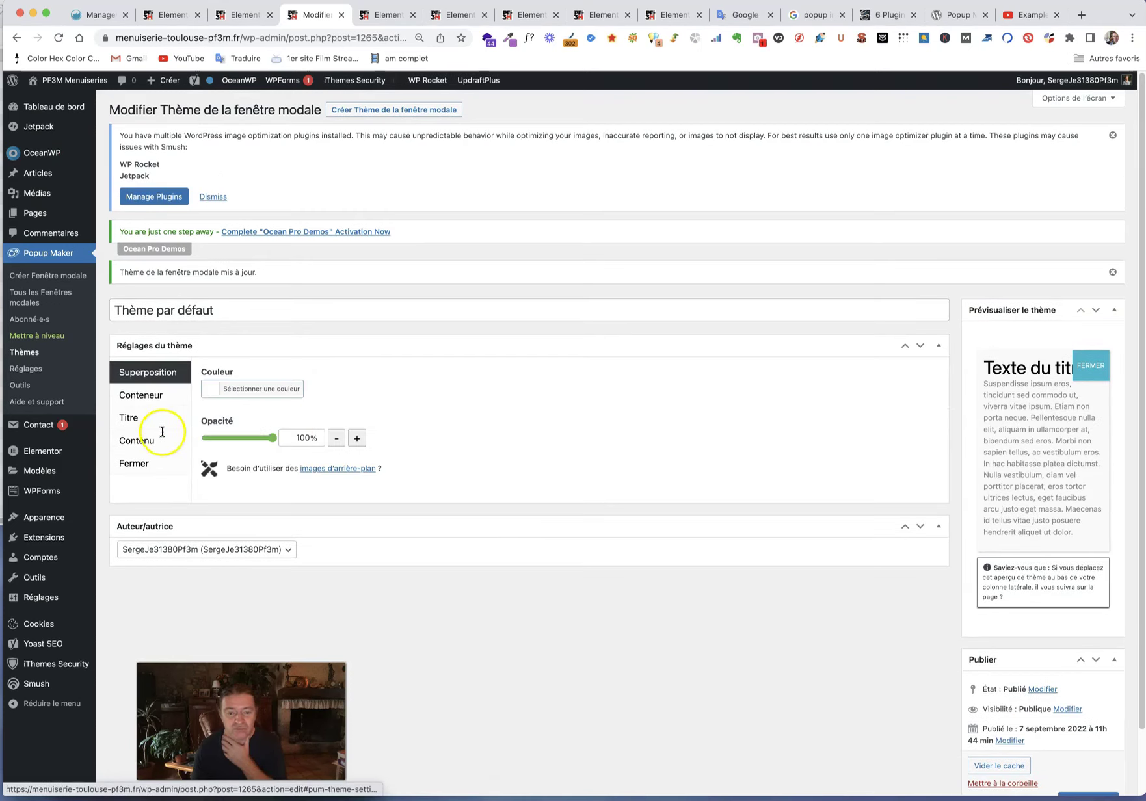
click(146, 400)
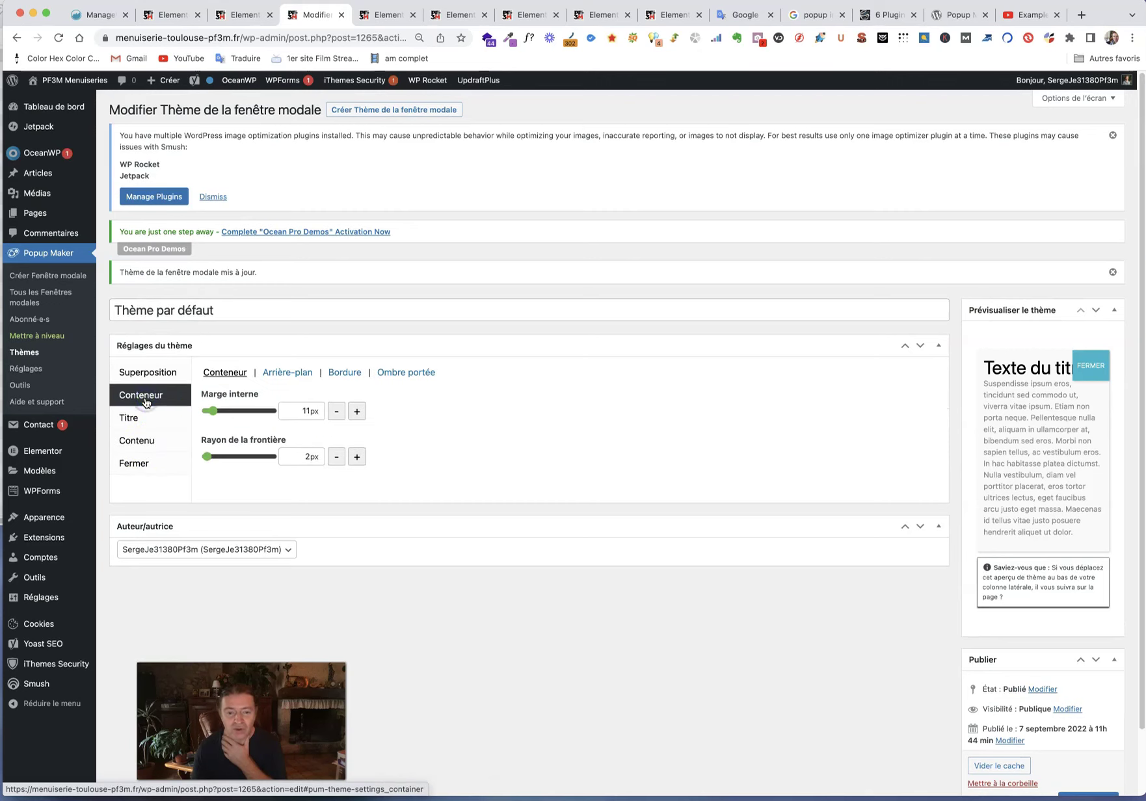
click(335, 376)
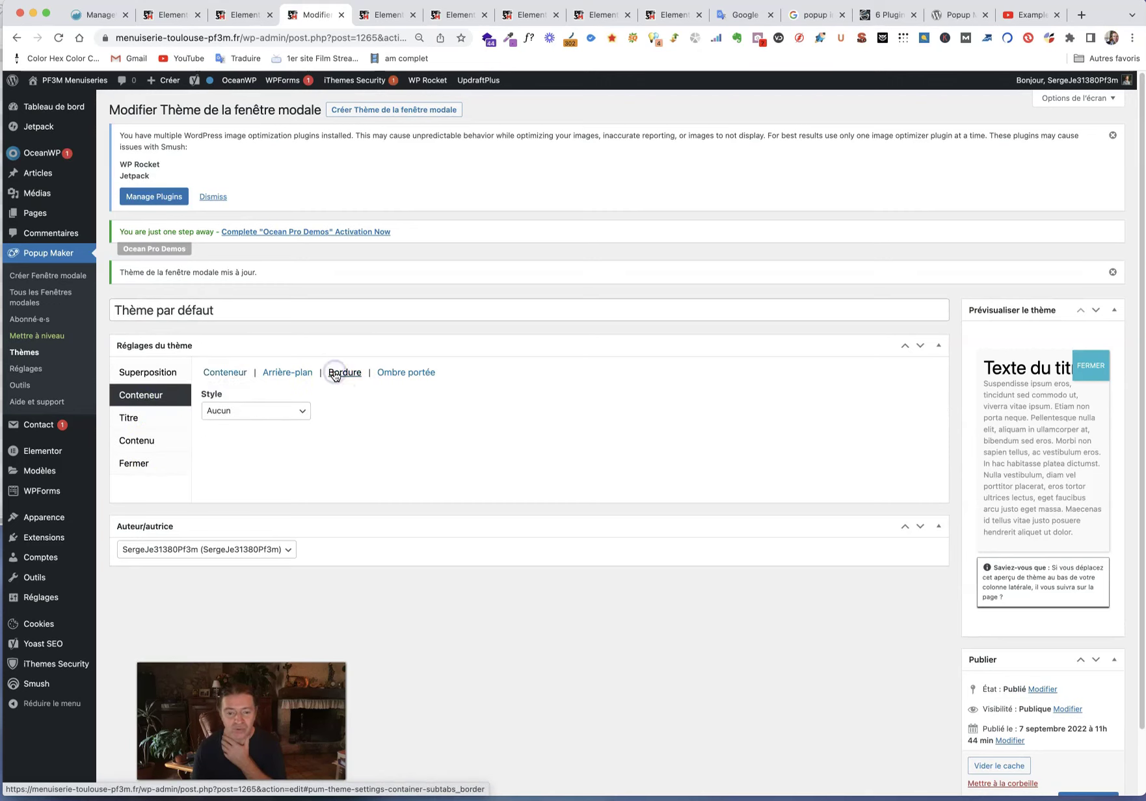
click(276, 412)
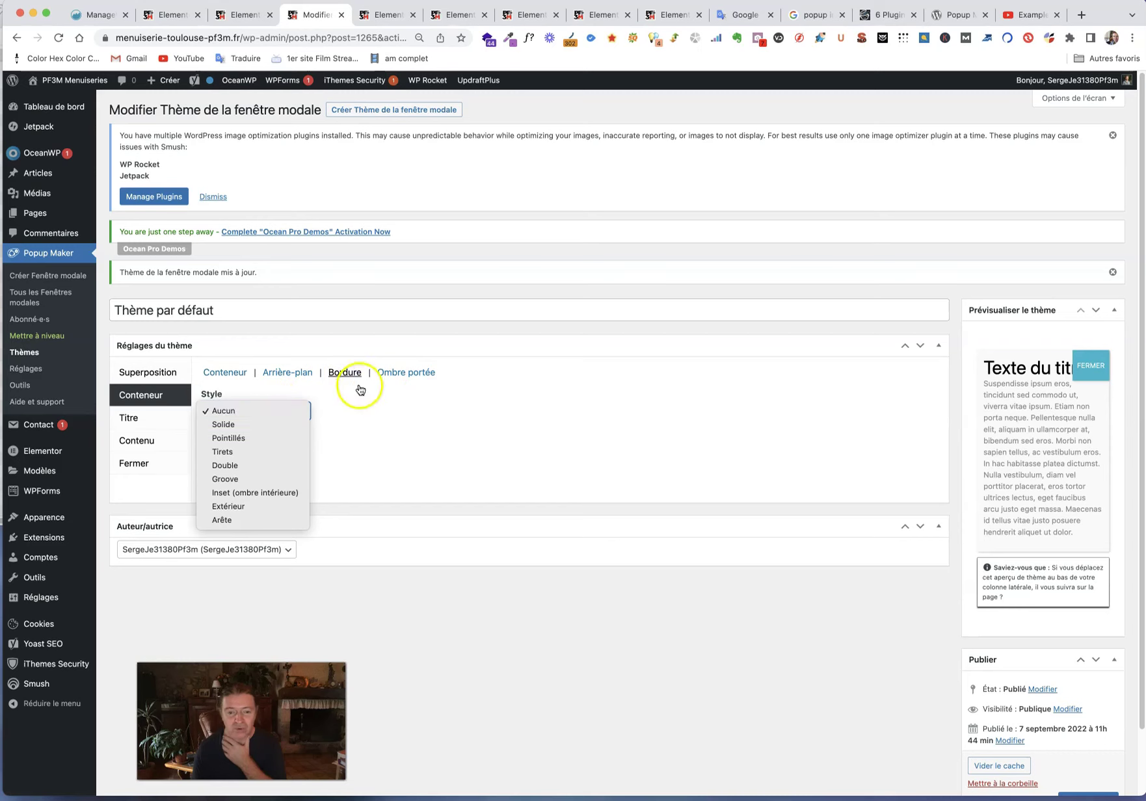
click(295, 376)
click(294, 375)
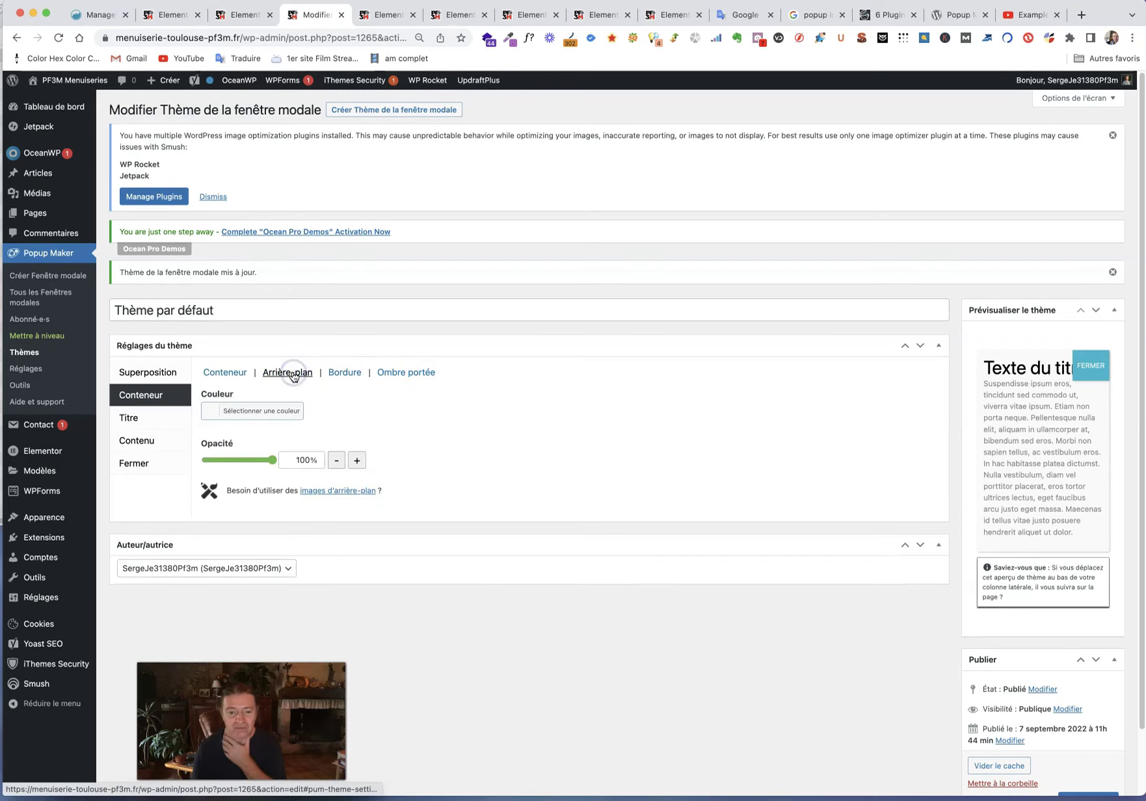
click(224, 375)
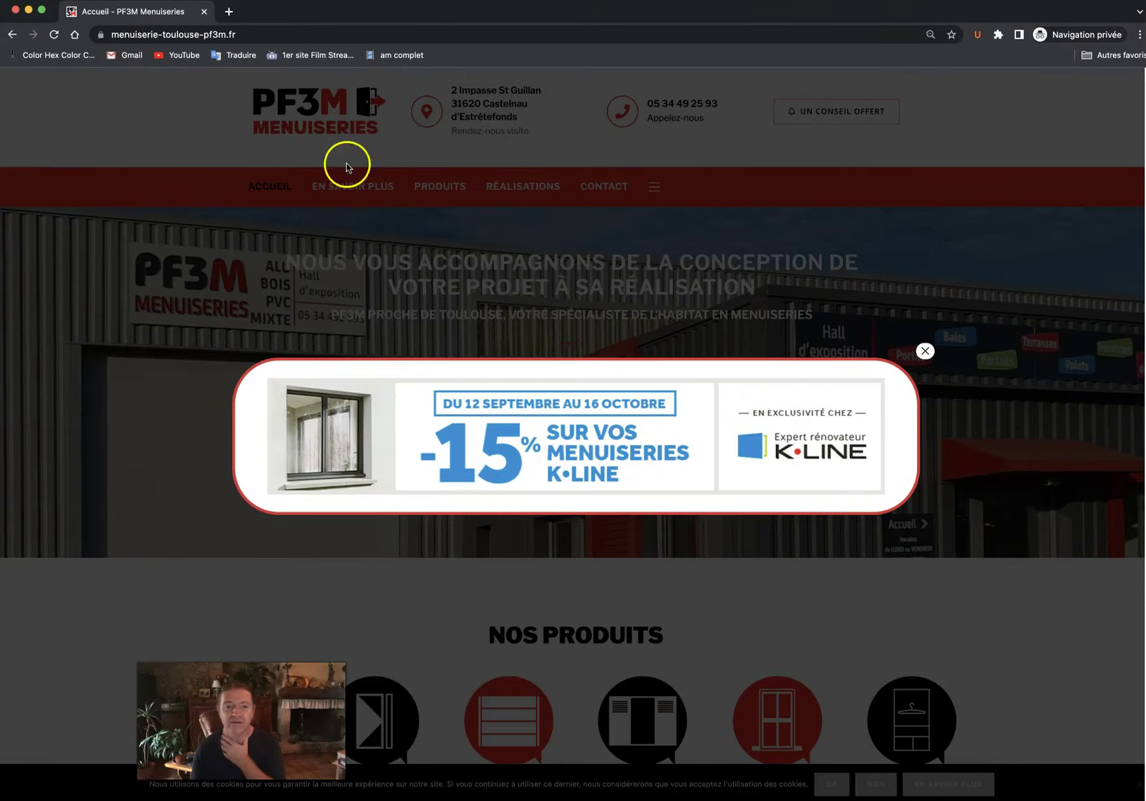
Reload the live site in the private window to check the popup, and return to the Popup Maker plugin page on WordPress.org.
click(55, 35)
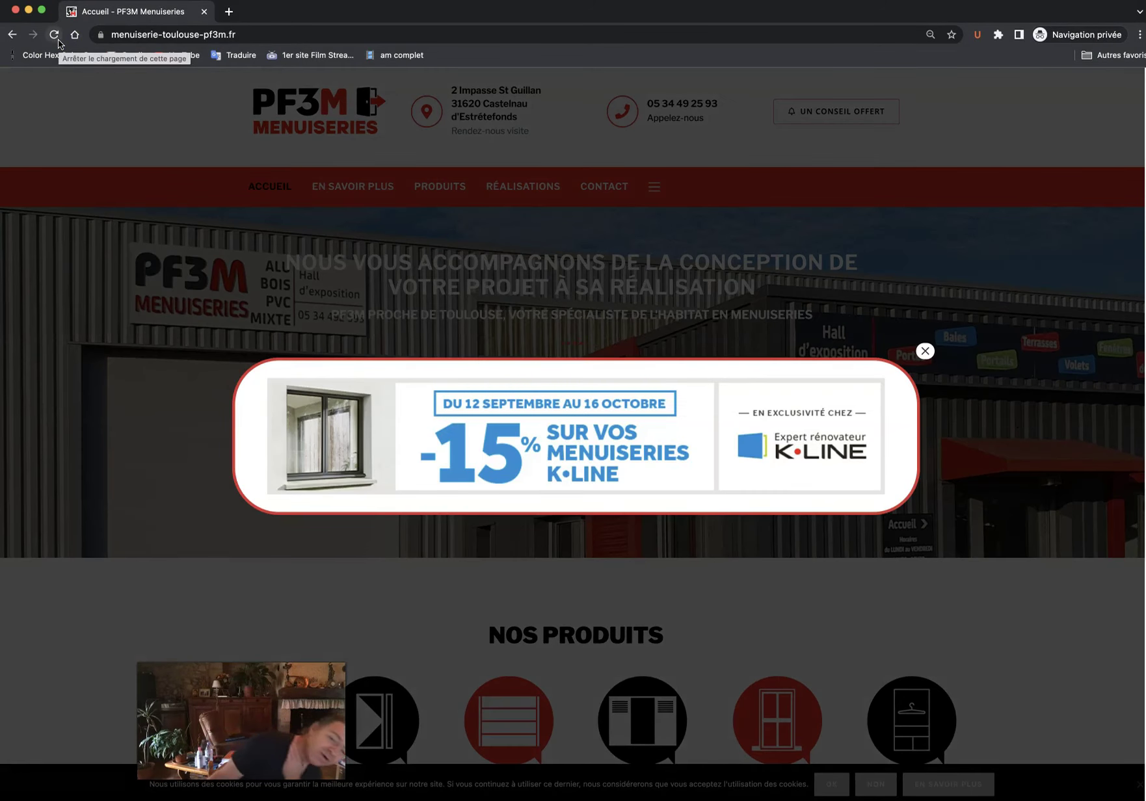
click(29, 11)
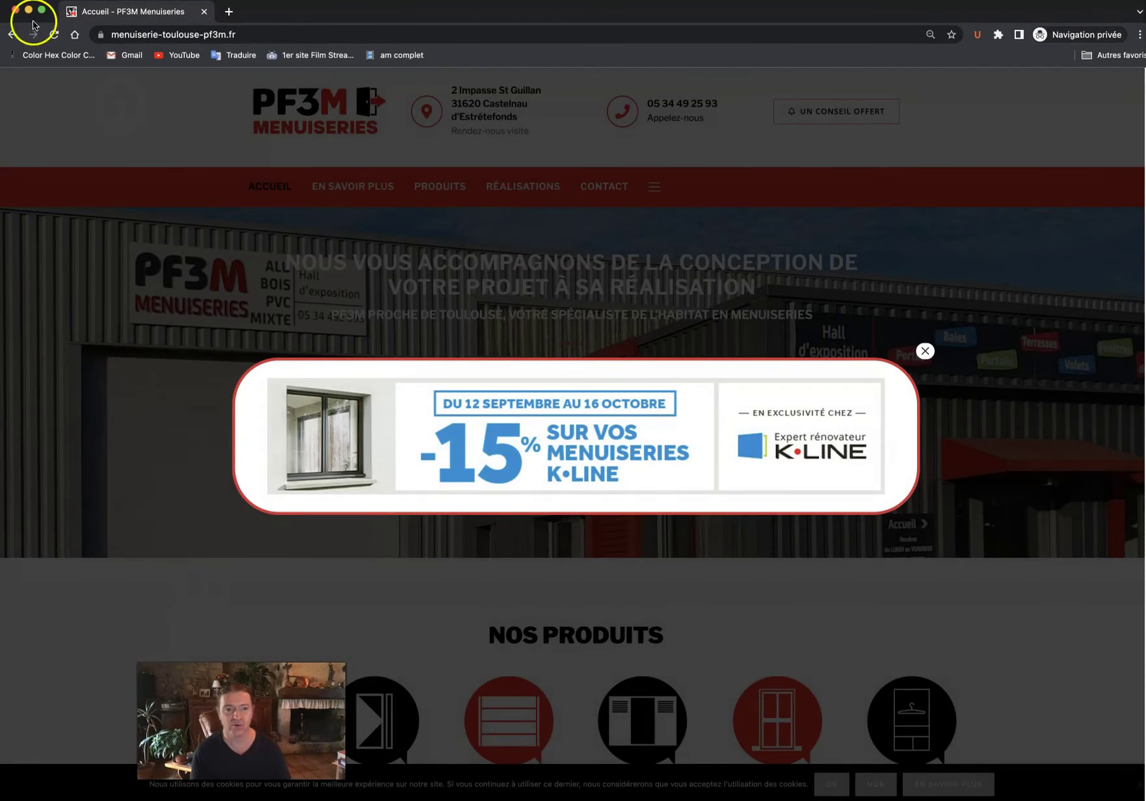
click(28, 11)
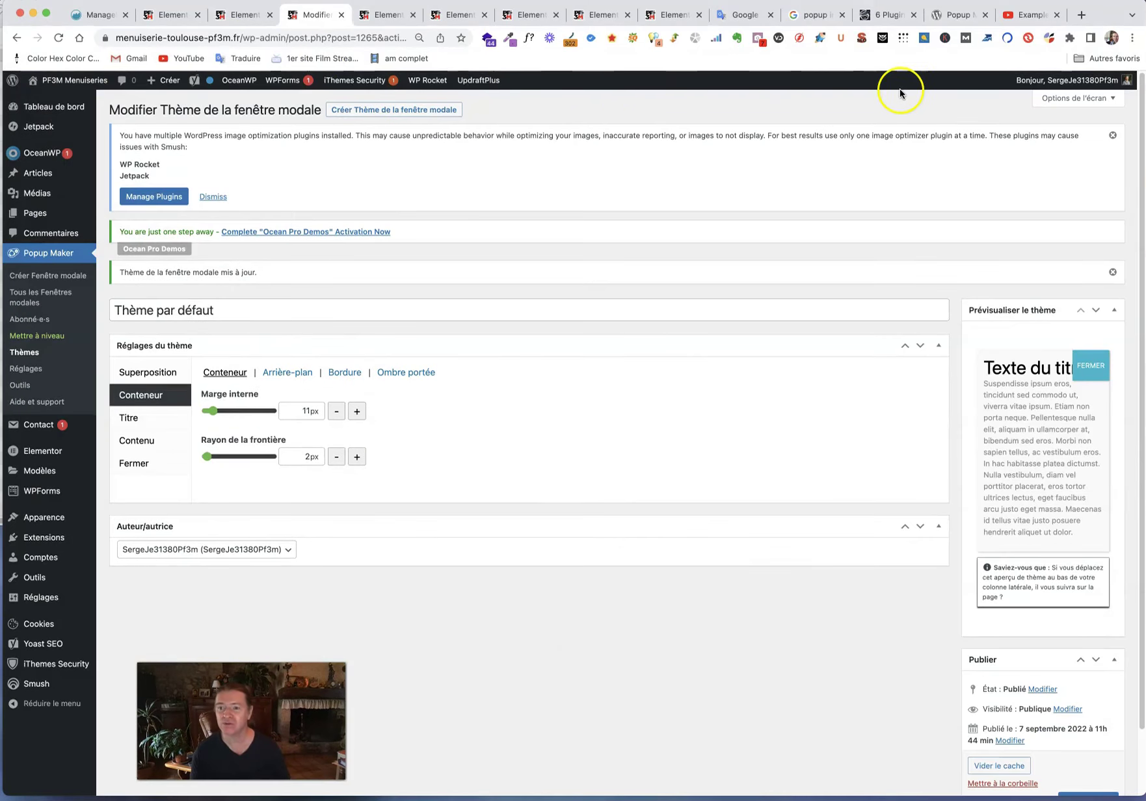
click(956, 17)
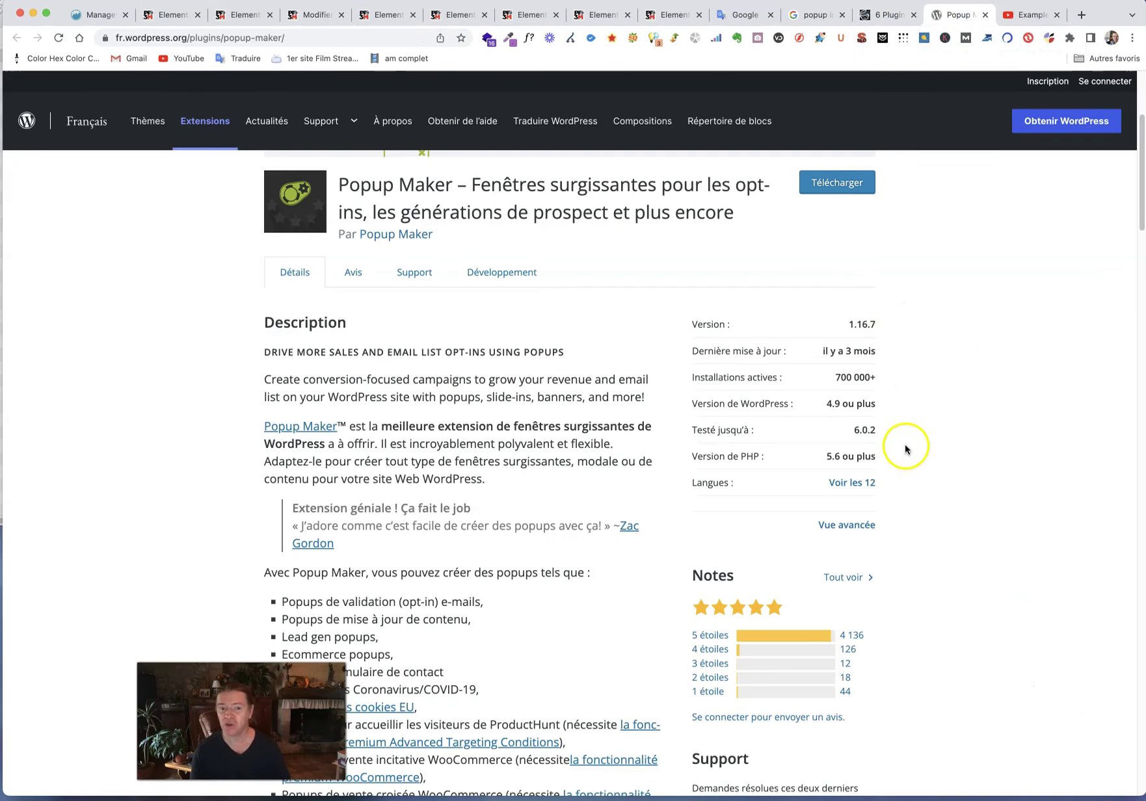